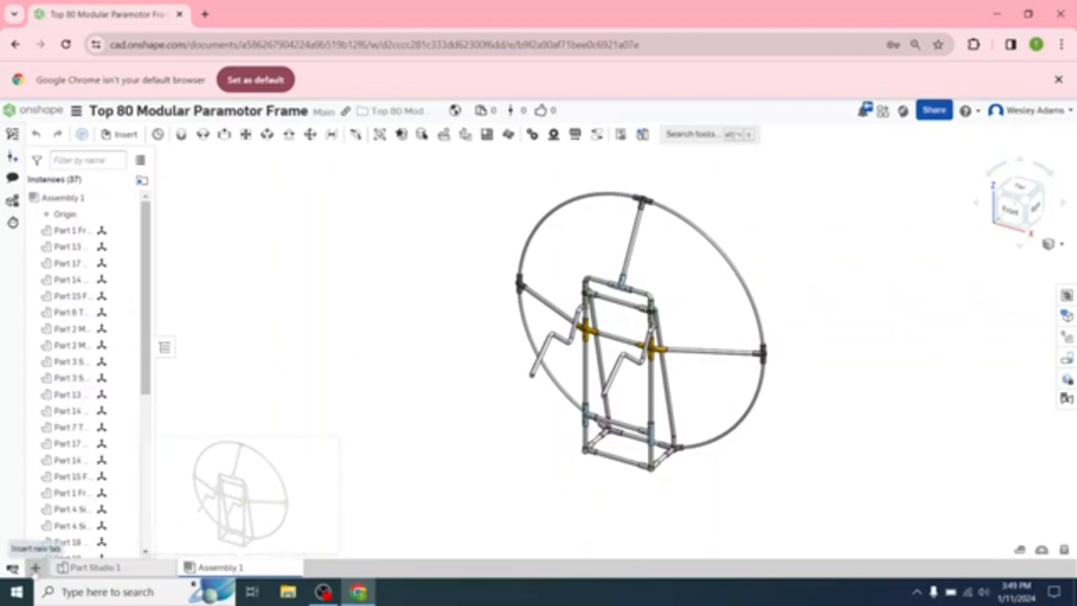
- Create a folder named "Drawings for Full Scale Frame" in the document and open it
click(34, 569)
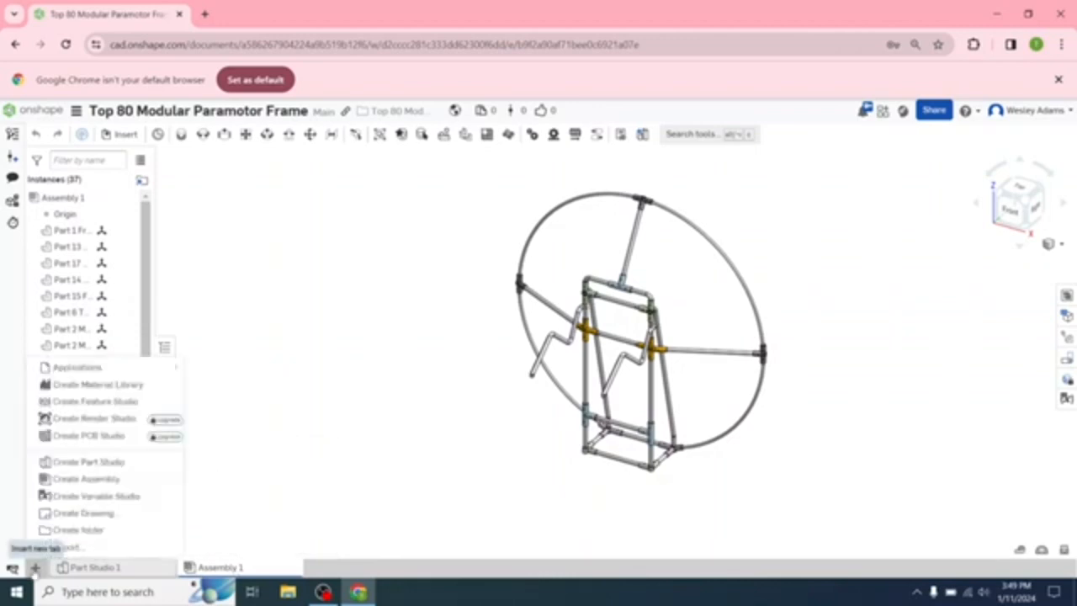
click(76, 533)
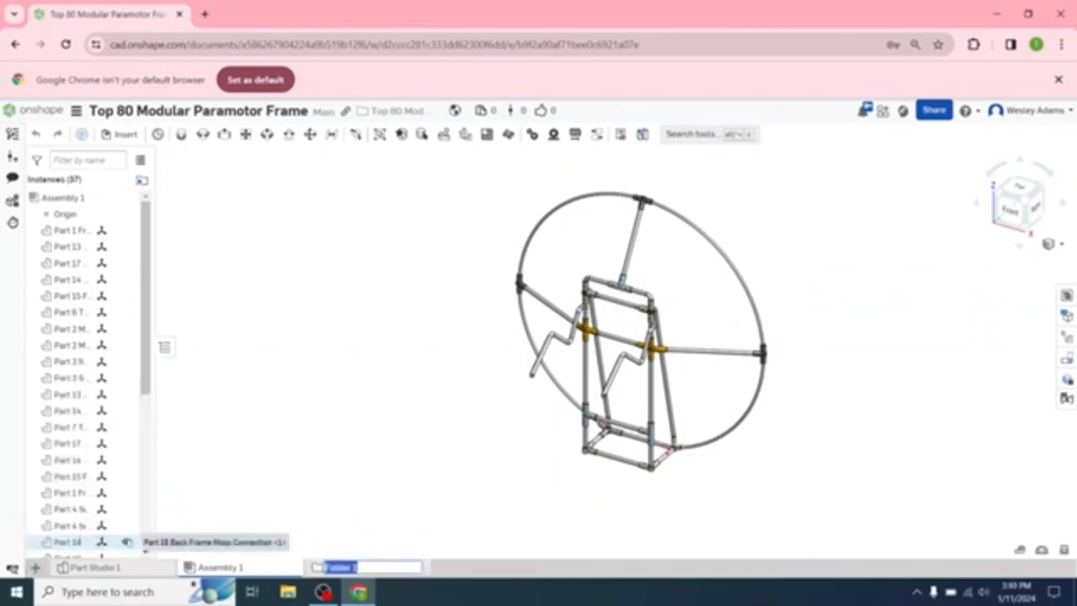
text(Drawings for Full Scale)
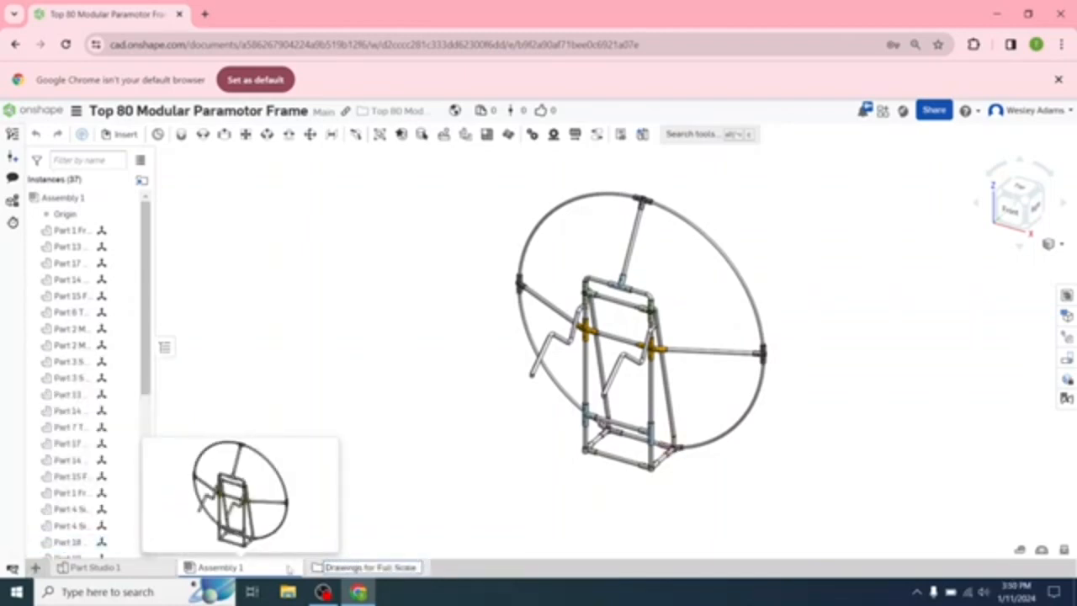
key(Return)
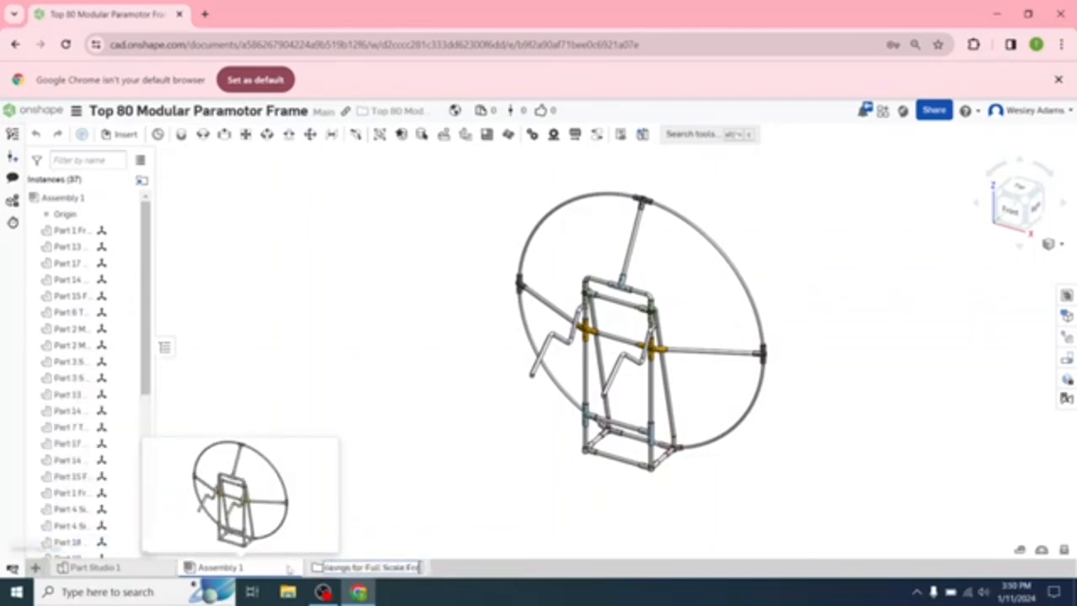
double_click(332, 569)
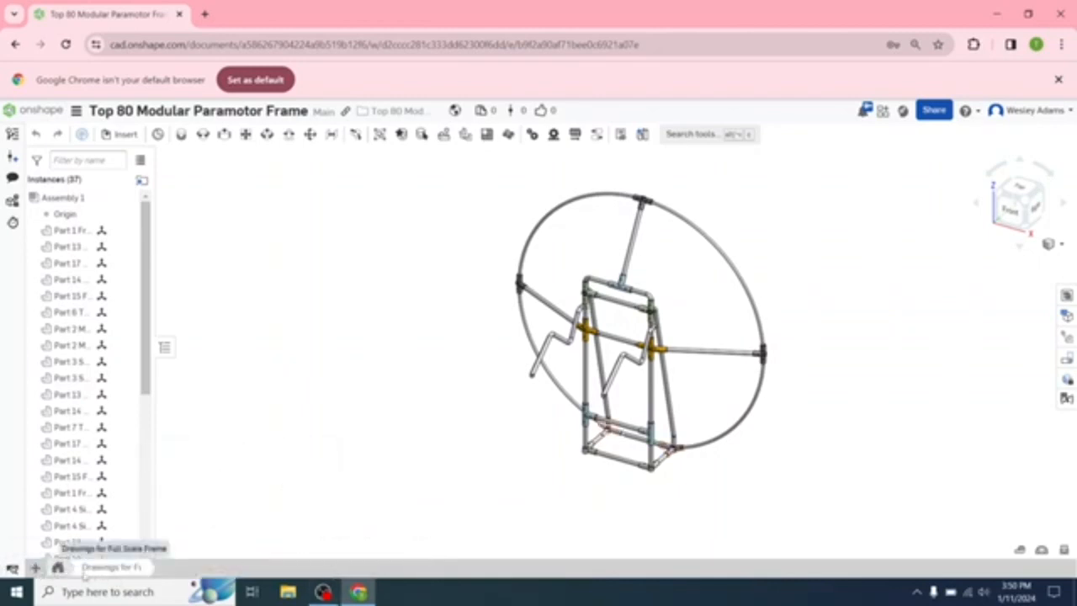
- Create a drawing in the folder from the ANSI_A_INCH.dwt template with no views
click(35, 567)
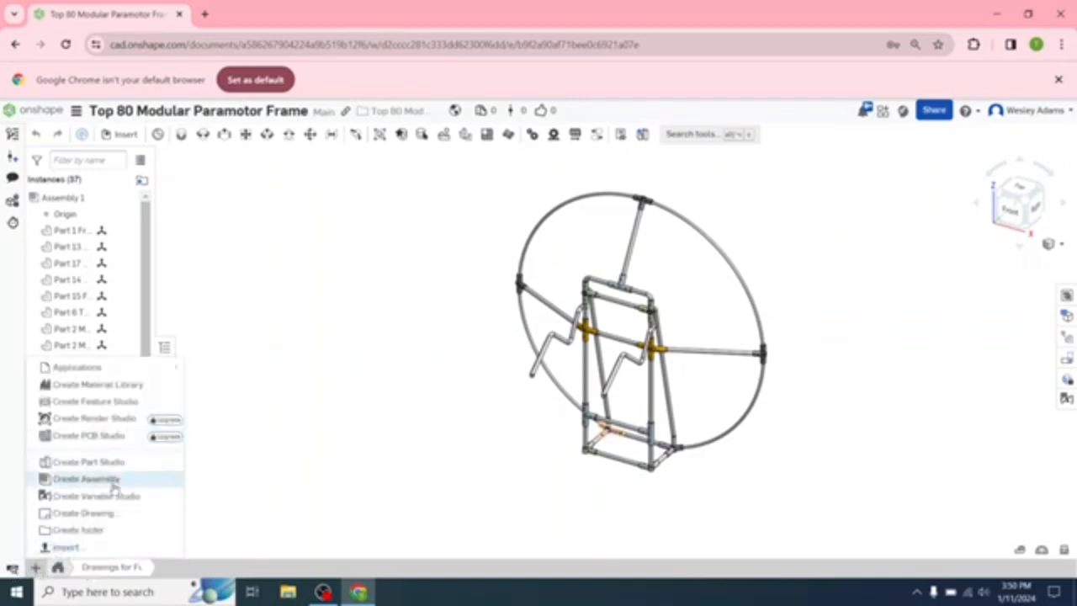
click(115, 515)
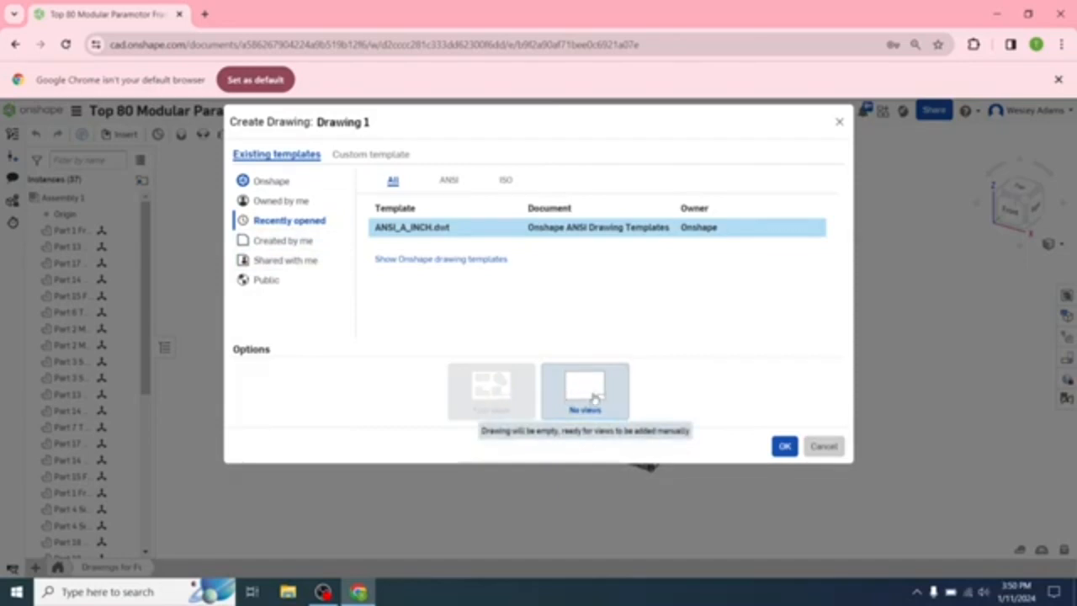
click(784, 447)
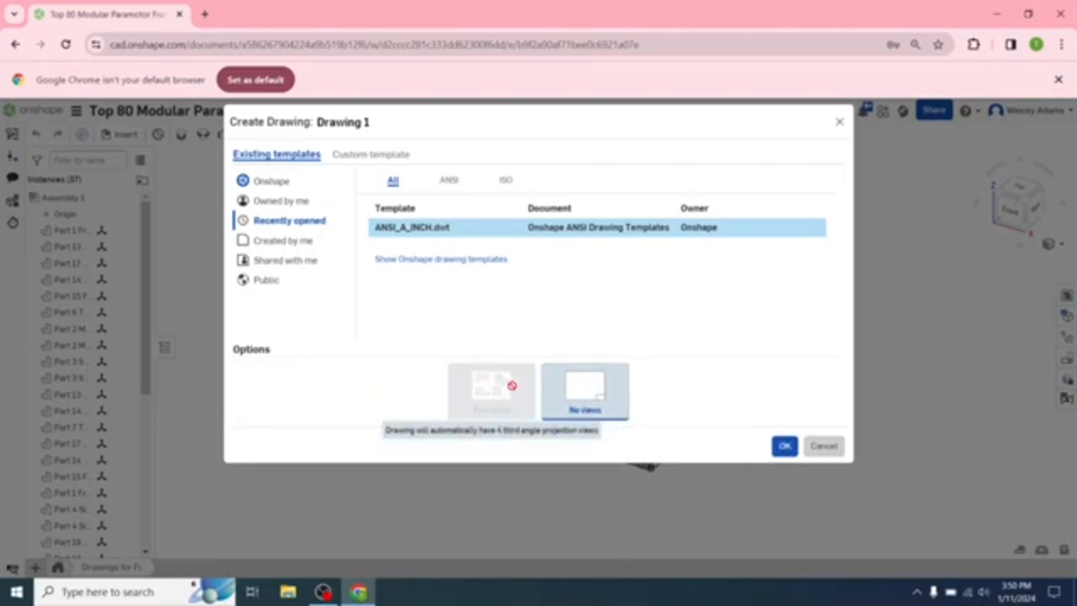
click(784, 447)
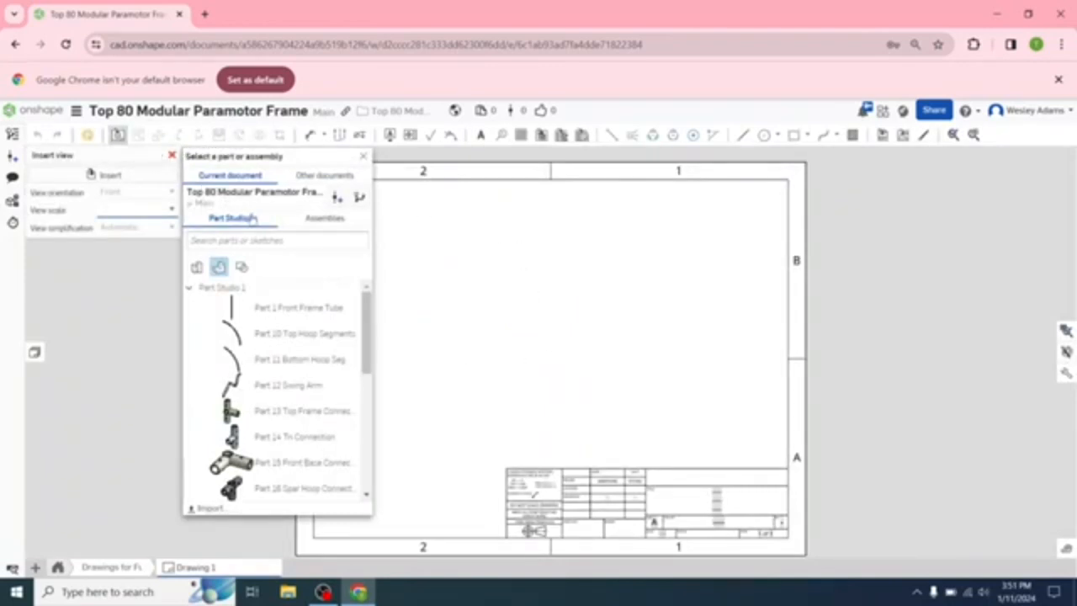
- Insert a front view of Part 1 Front Frame Tube at 1:5 scale in the left half of the sheet
click(363, 159)
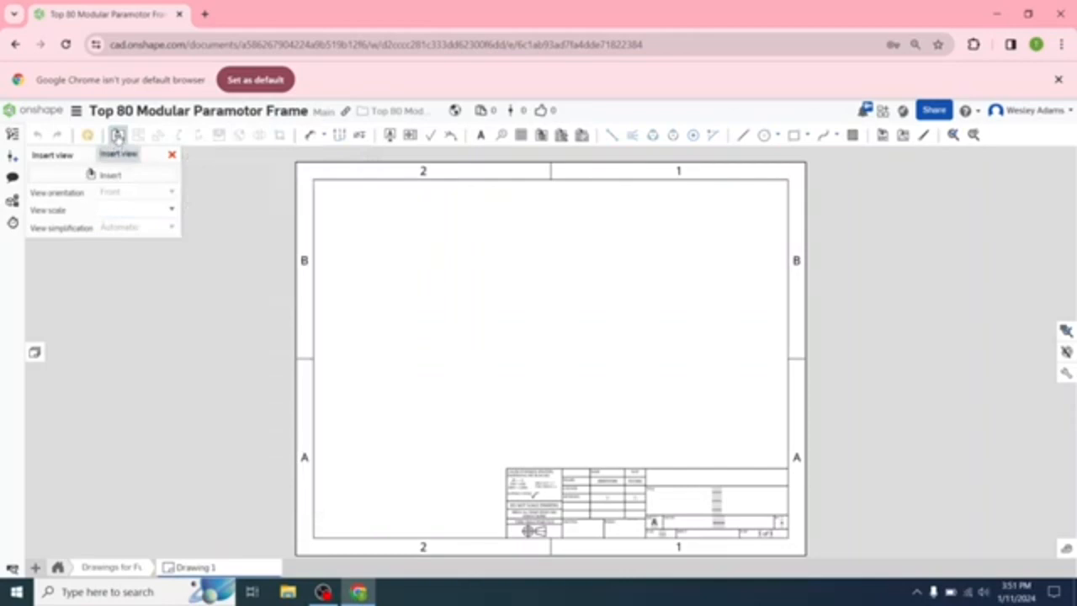
click(117, 137)
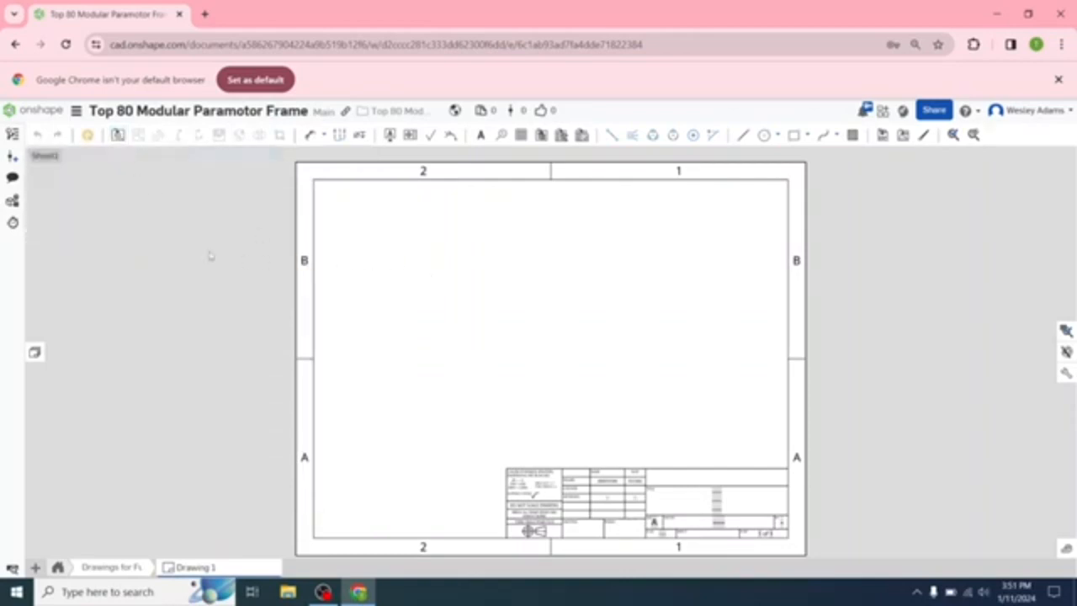
click(119, 137)
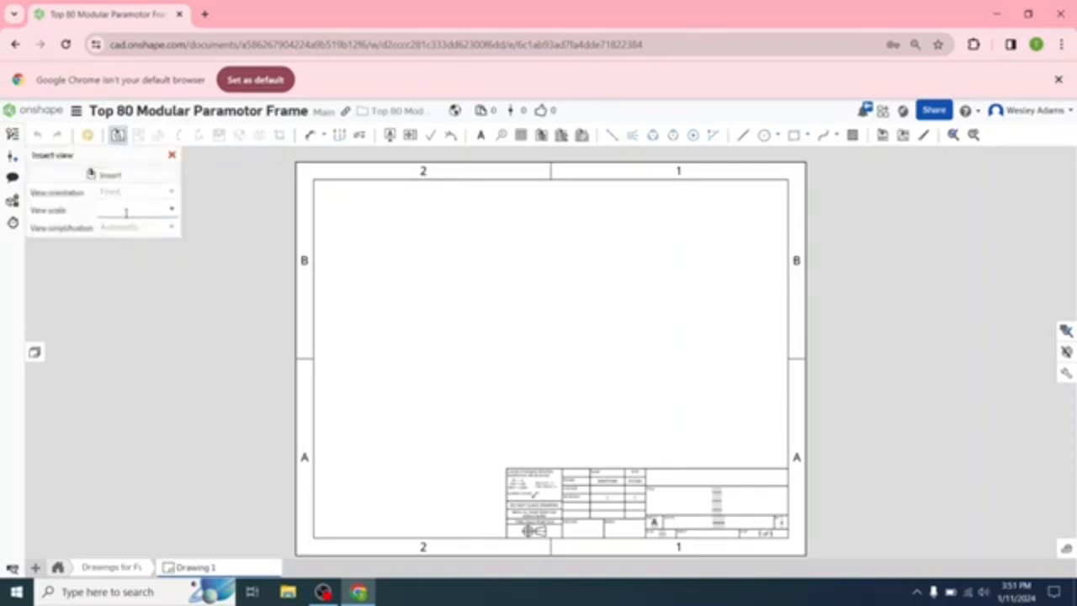
click(171, 213)
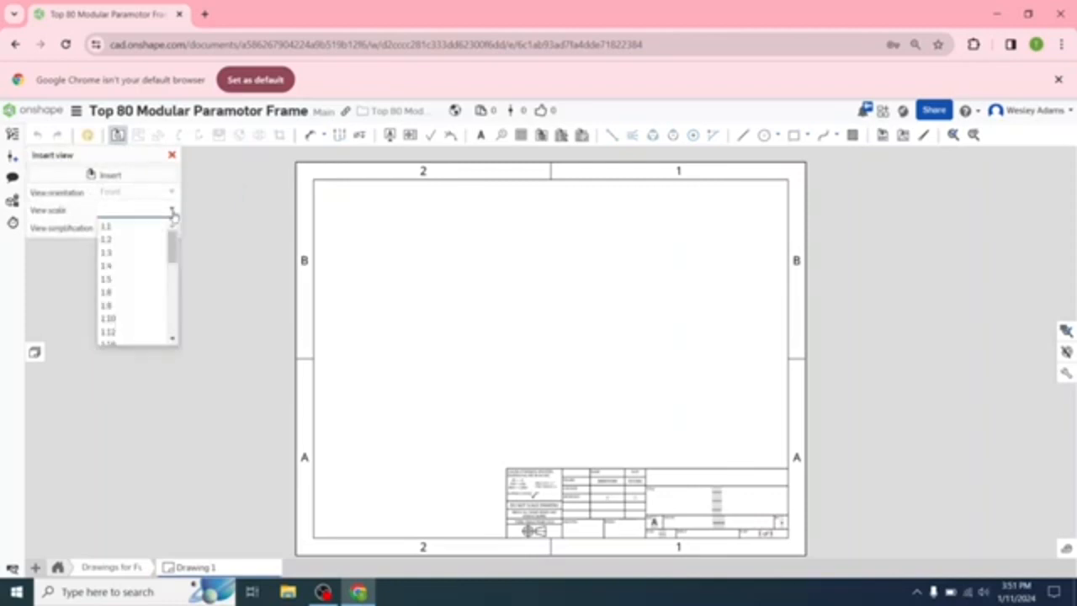
click(132, 266)
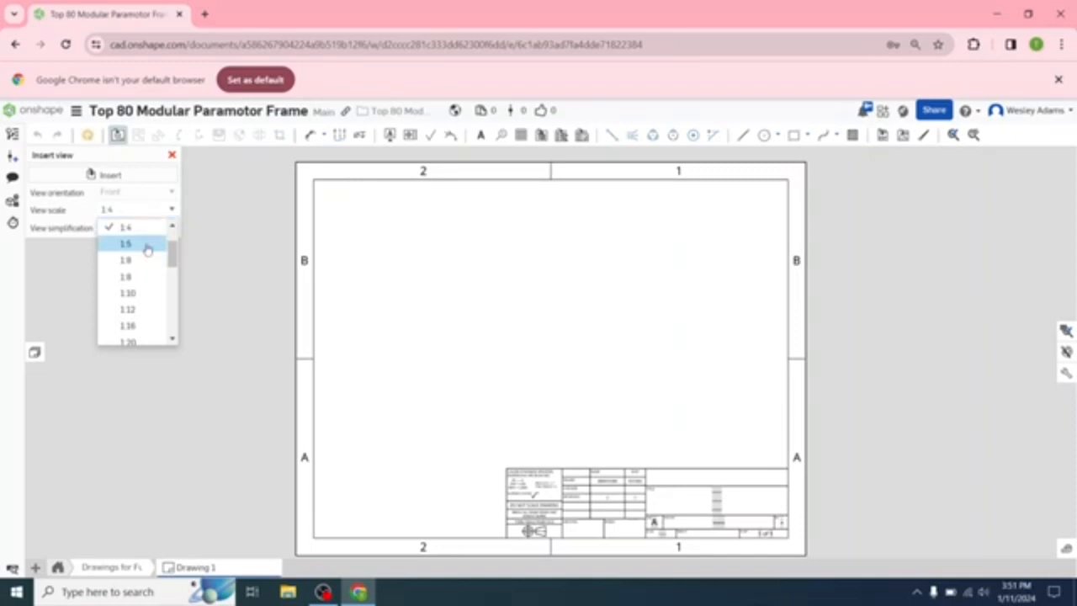
click(148, 244)
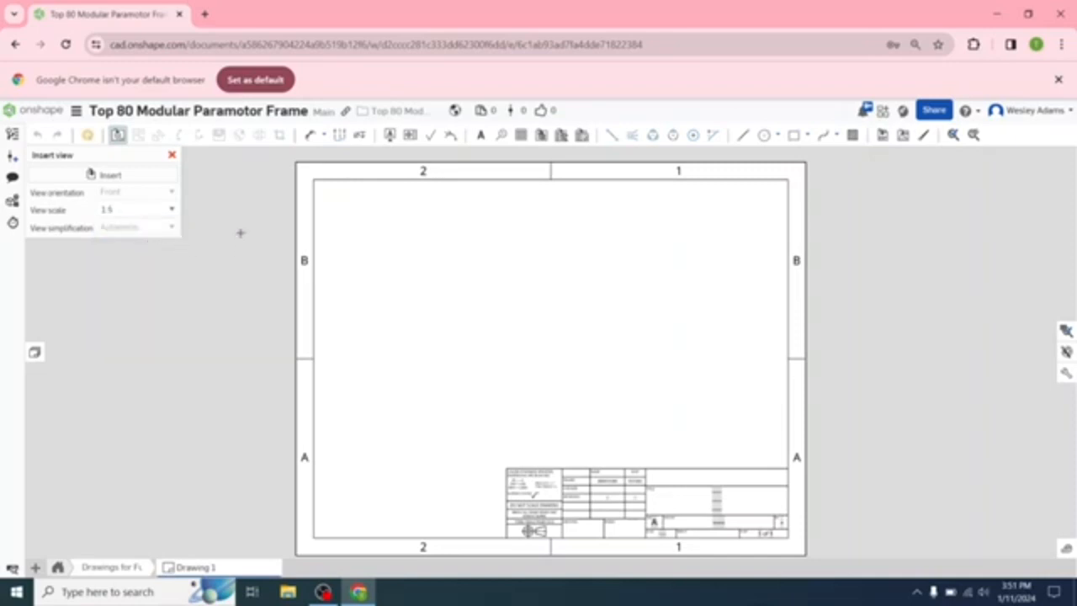
click(91, 174)
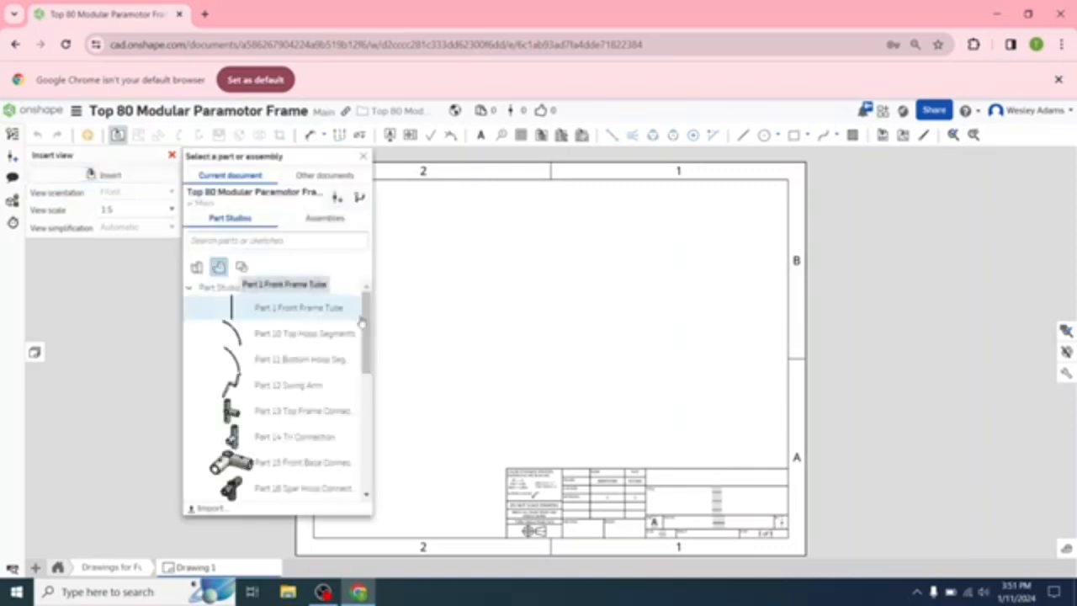
click(308, 308)
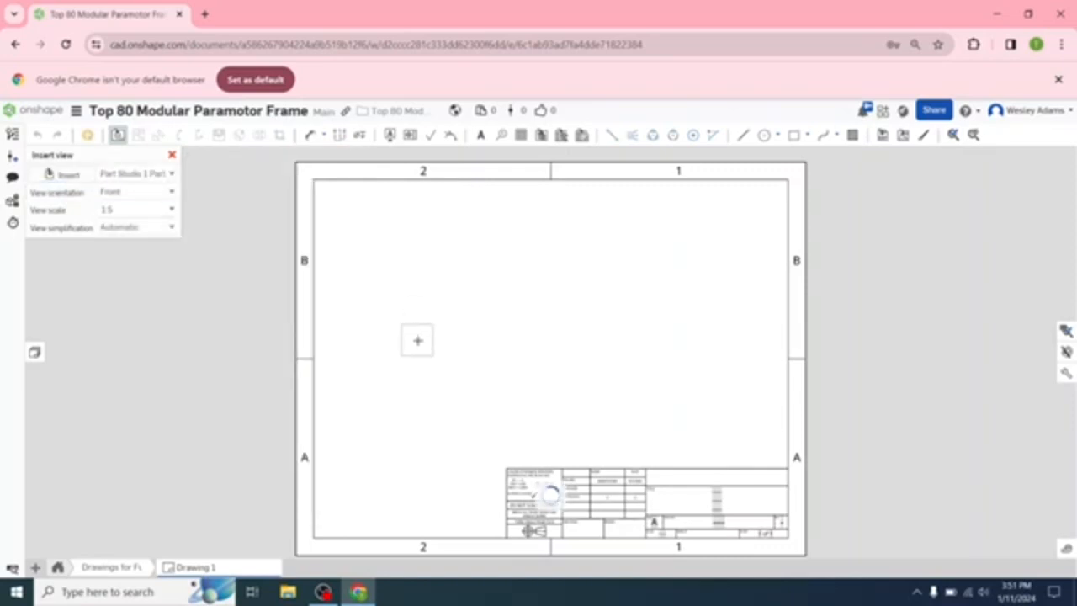
click(417, 340)
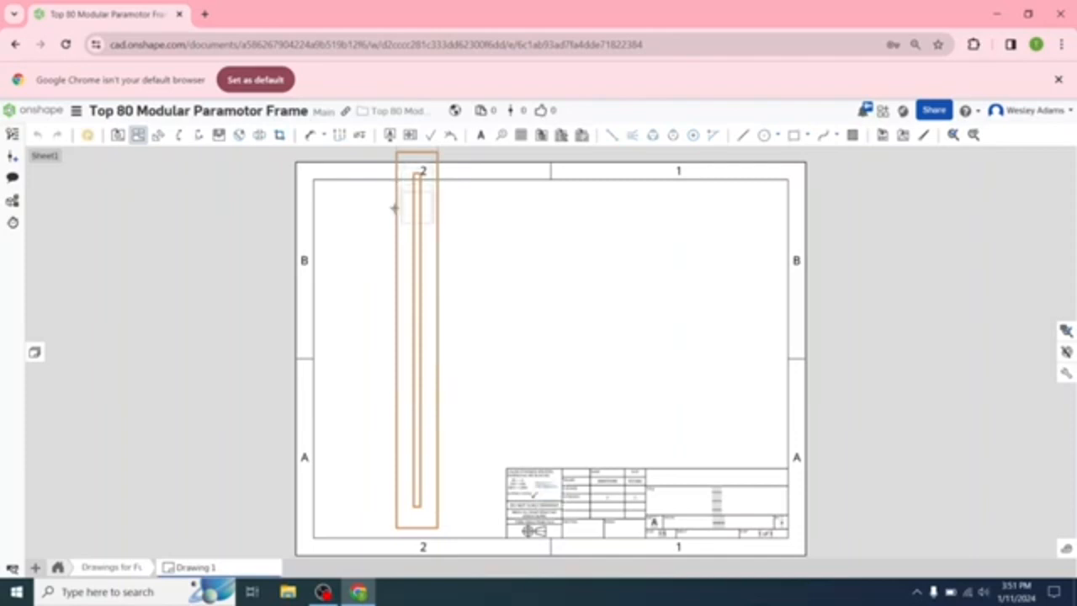
- Project an isometric view and a side view from the front view, then move the isometric to the right half and the others inside the border
click(370, 252)
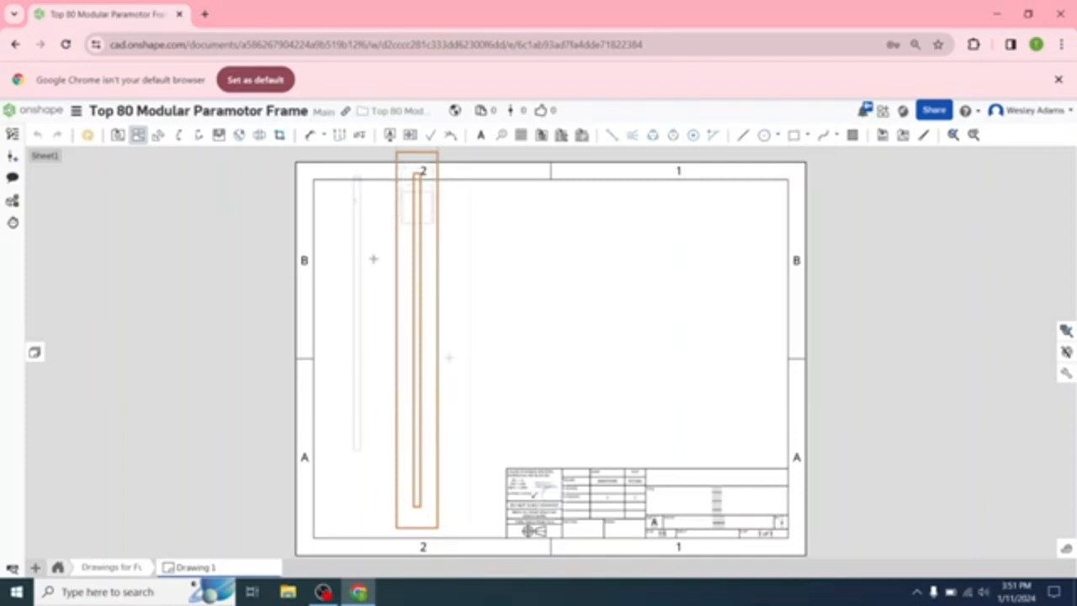
click(450, 357)
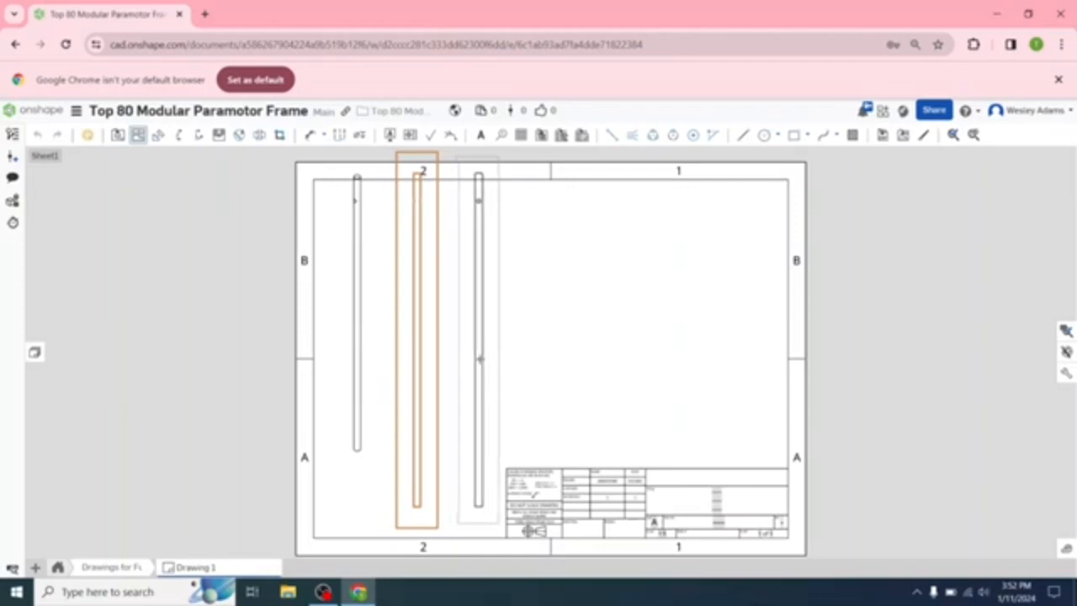
click(479, 358)
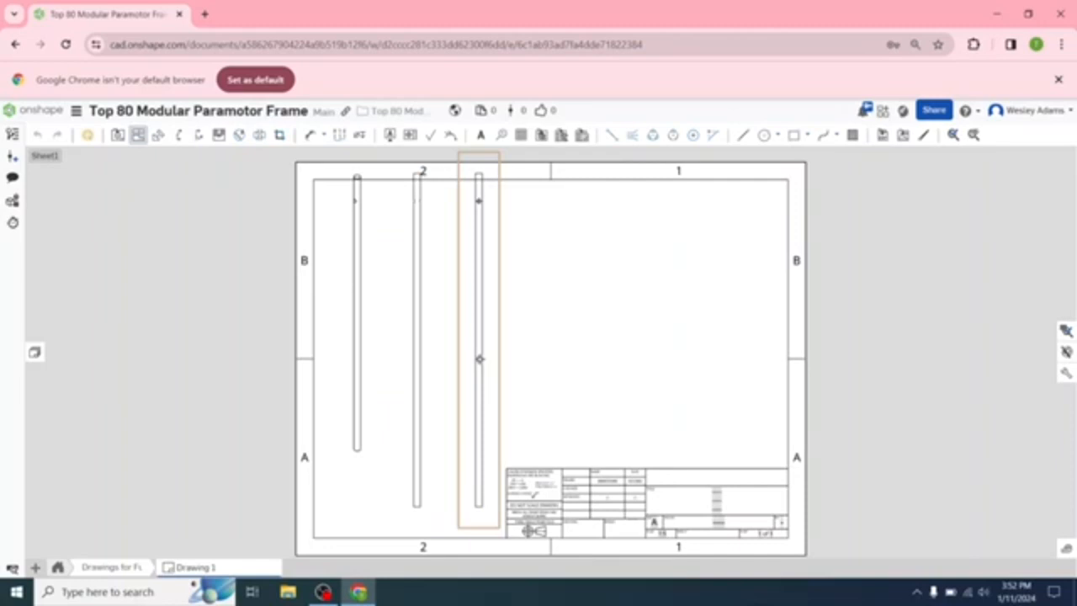
drag(440, 243, 441, 260)
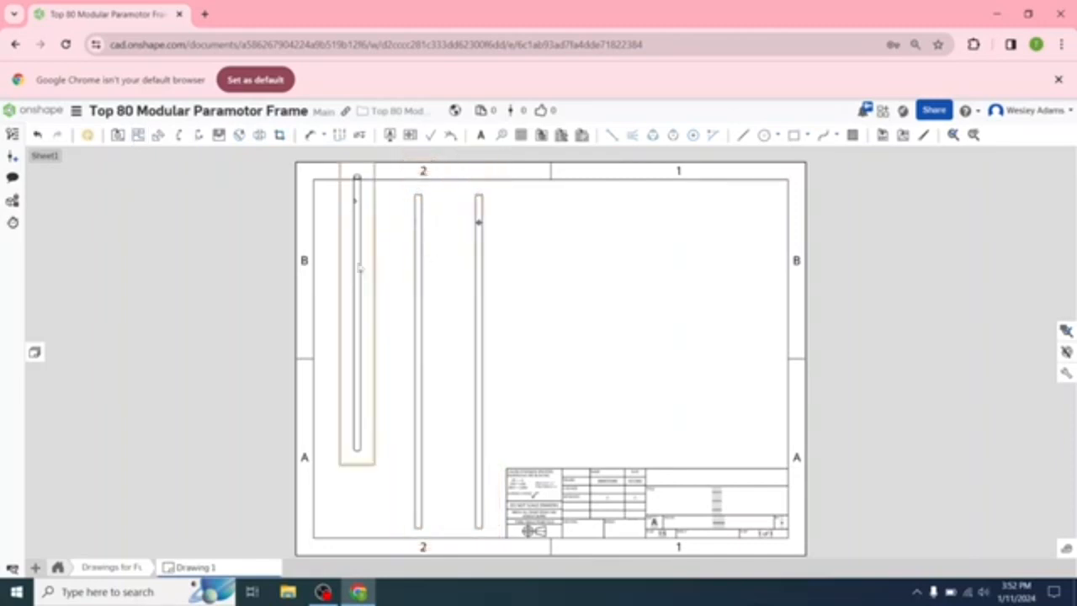
mouse_move(377, 260)
mouse_down()
mouse_move(733, 276)
mouse_move(648, 276)
mouse_up()
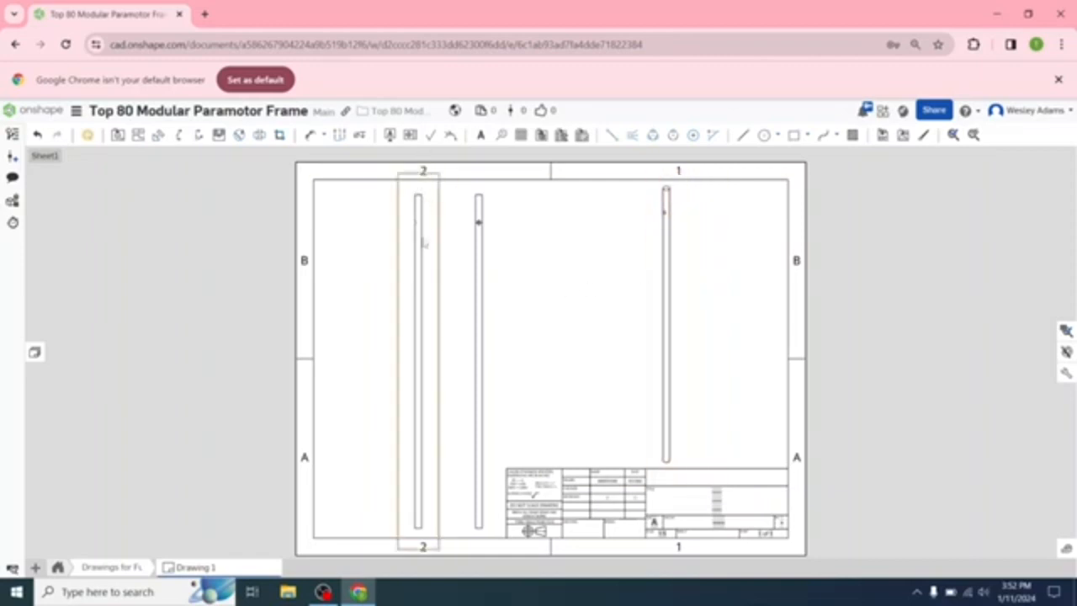
- Insert a top view of the tube between the side and isometric views, and shift the front and side views toward the left border
click(118, 136)
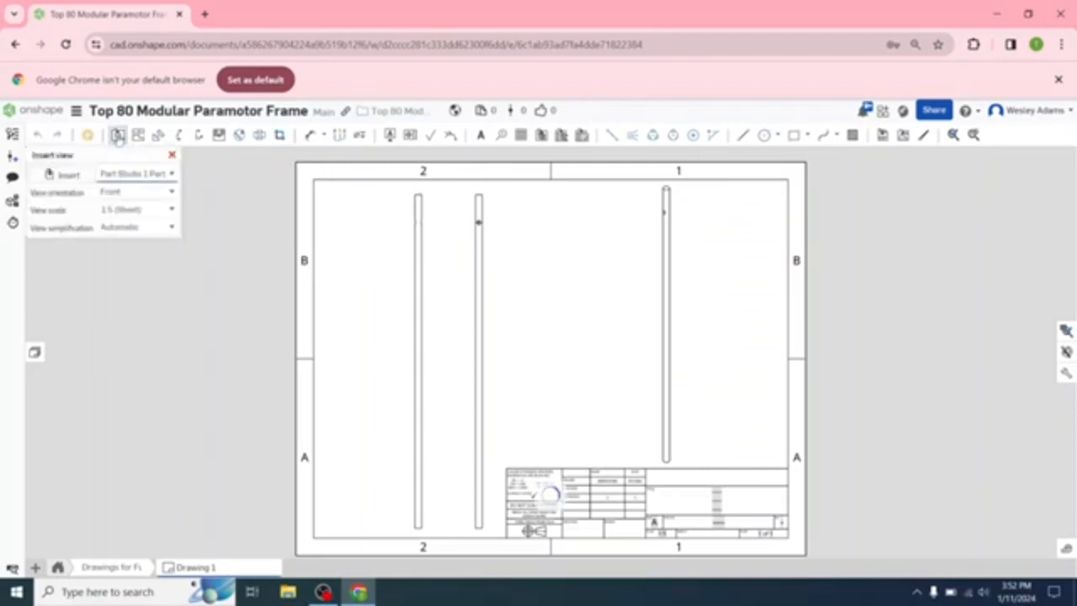
click(171, 192)
click(140, 206)
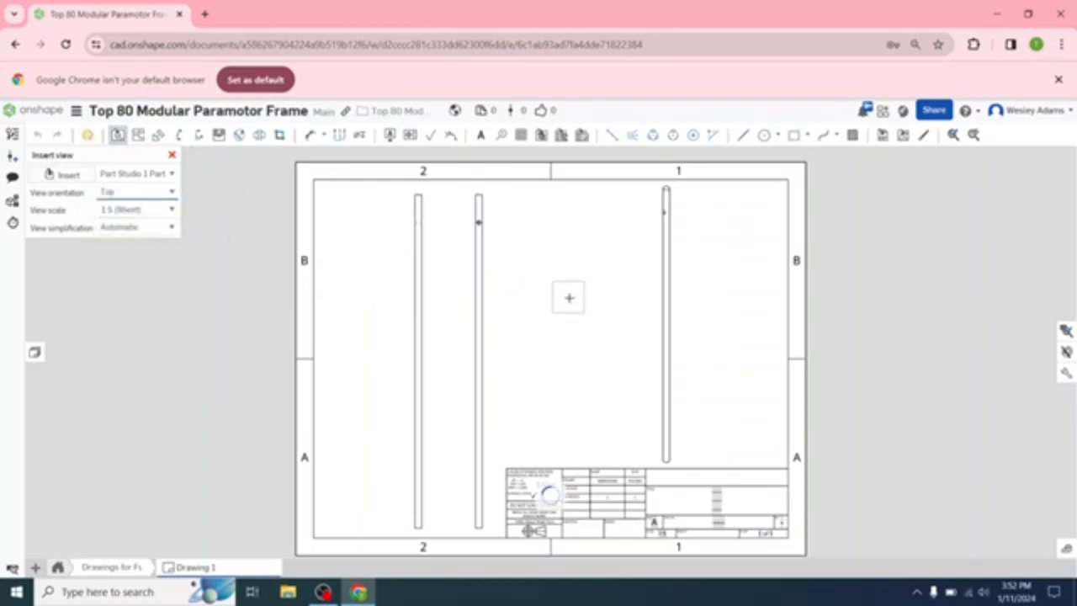
click(569, 298)
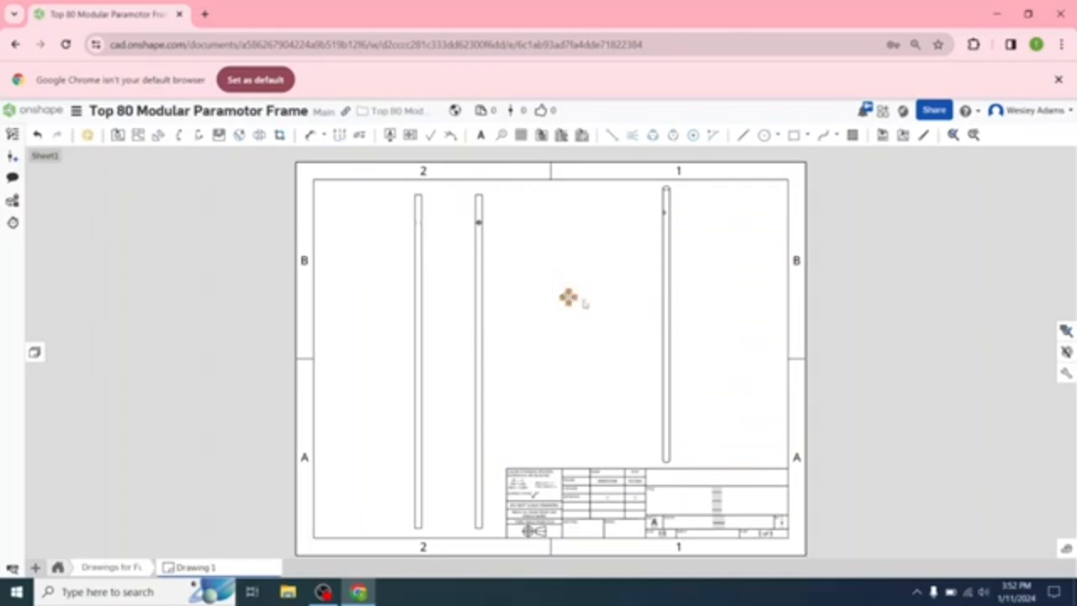
drag(569, 296, 560, 214)
drag(561, 211, 568, 307)
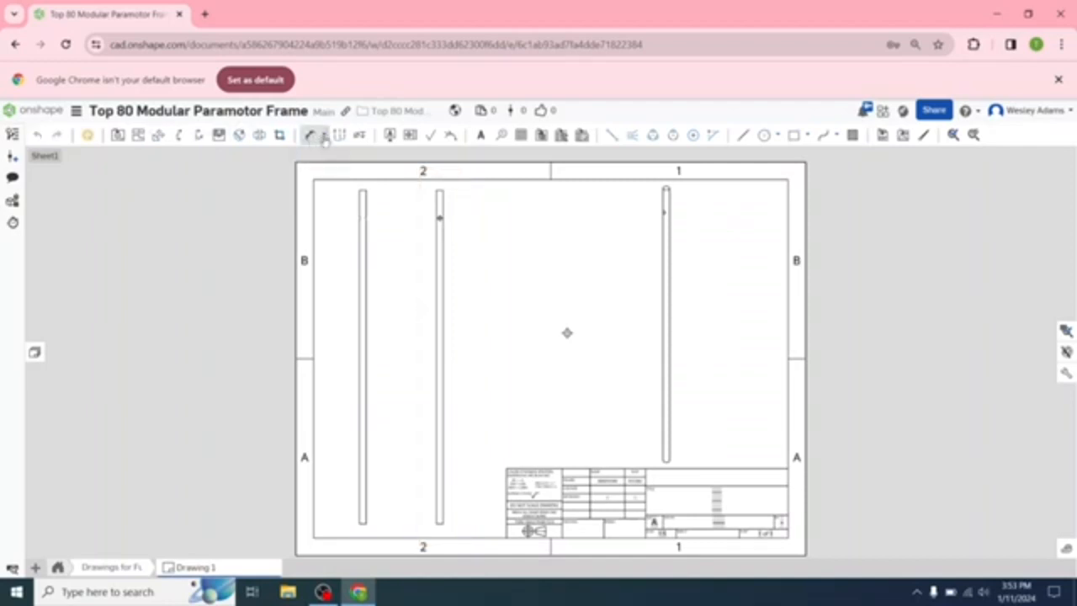
- Dimension the tube's full length in the front view, placing the dimension between the front and side views
click(324, 137)
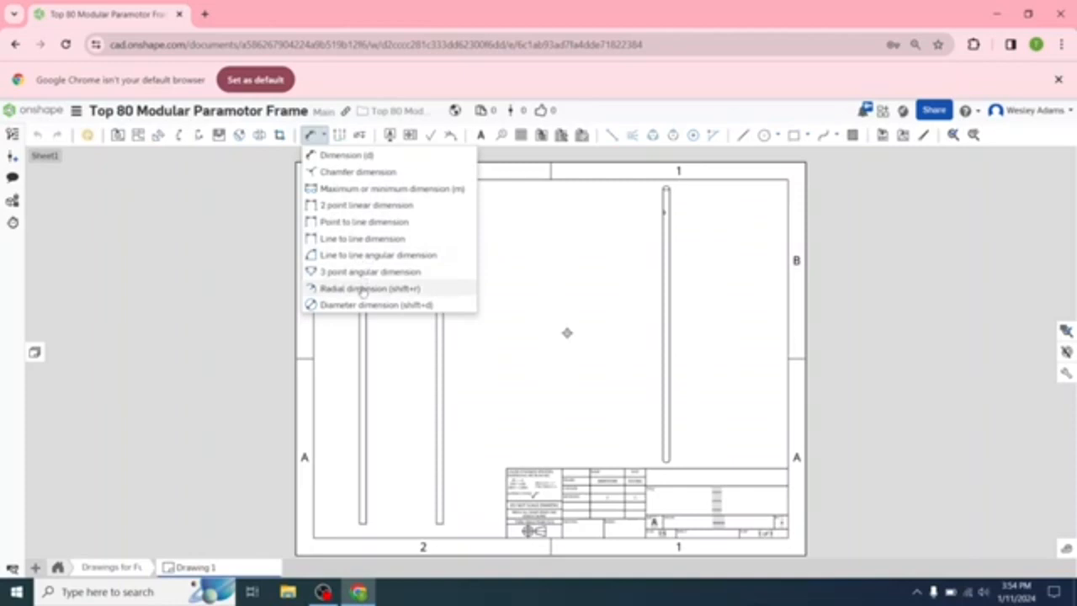
click(310, 138)
scroll(363, 191, up, 3)
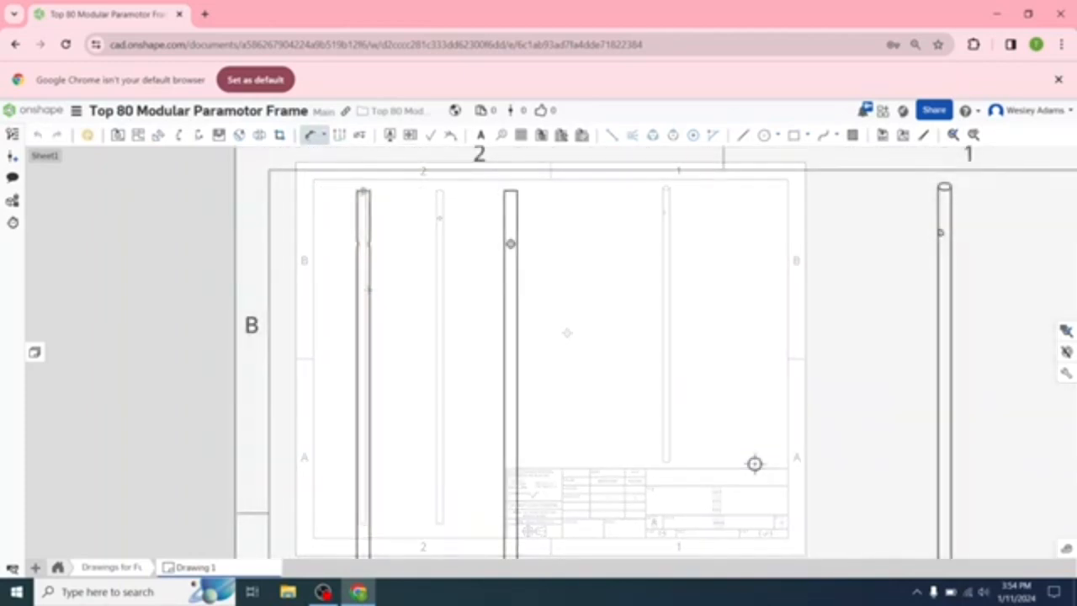
click(364, 192)
scroll(404, 238, down, 2)
scroll(404, 239, down, 3)
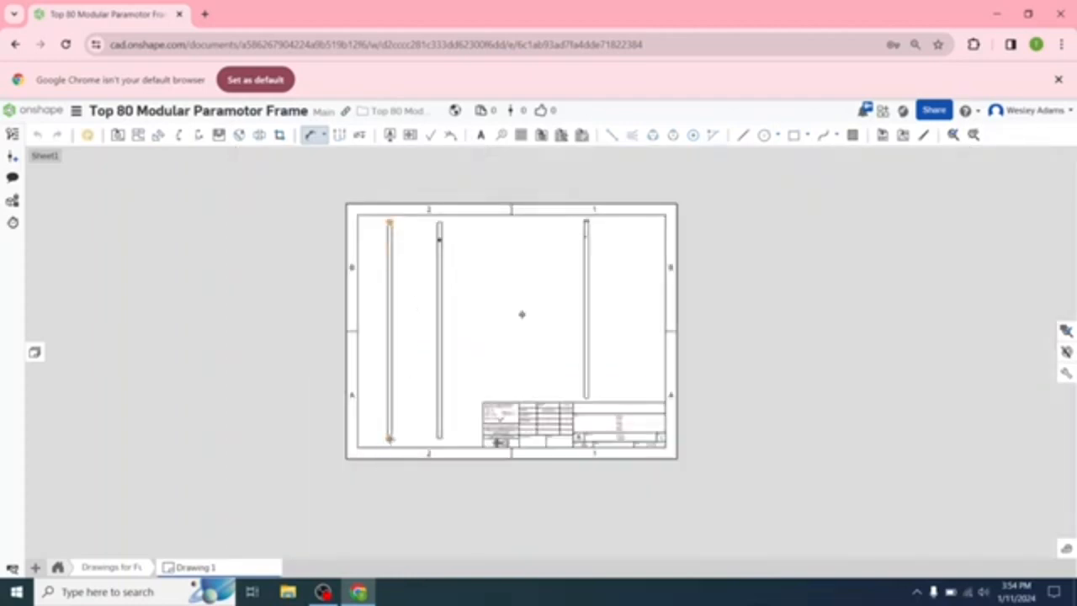
click(390, 438)
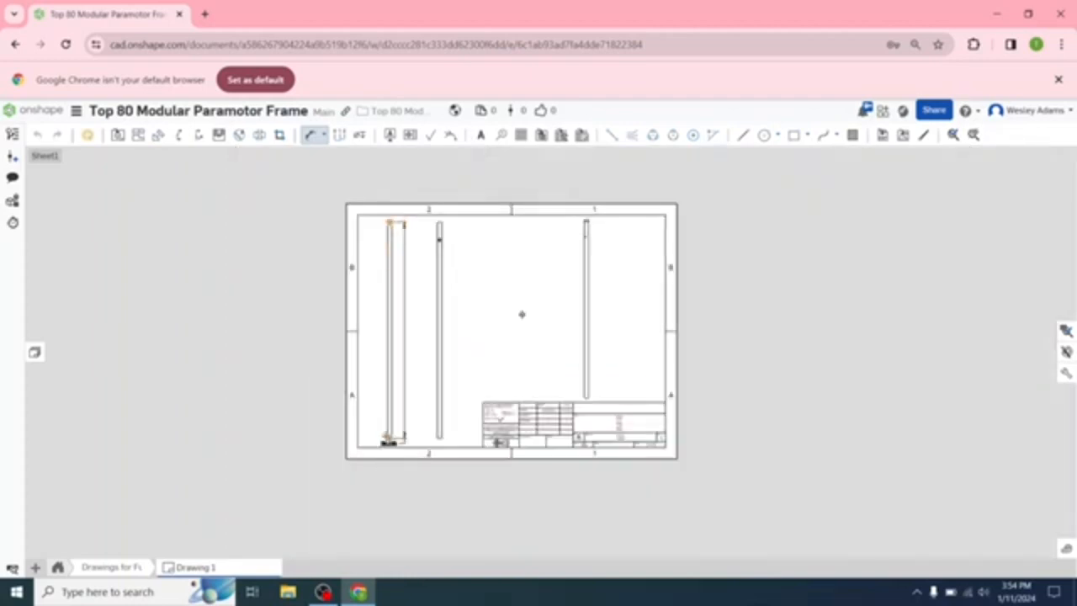
click(409, 370)
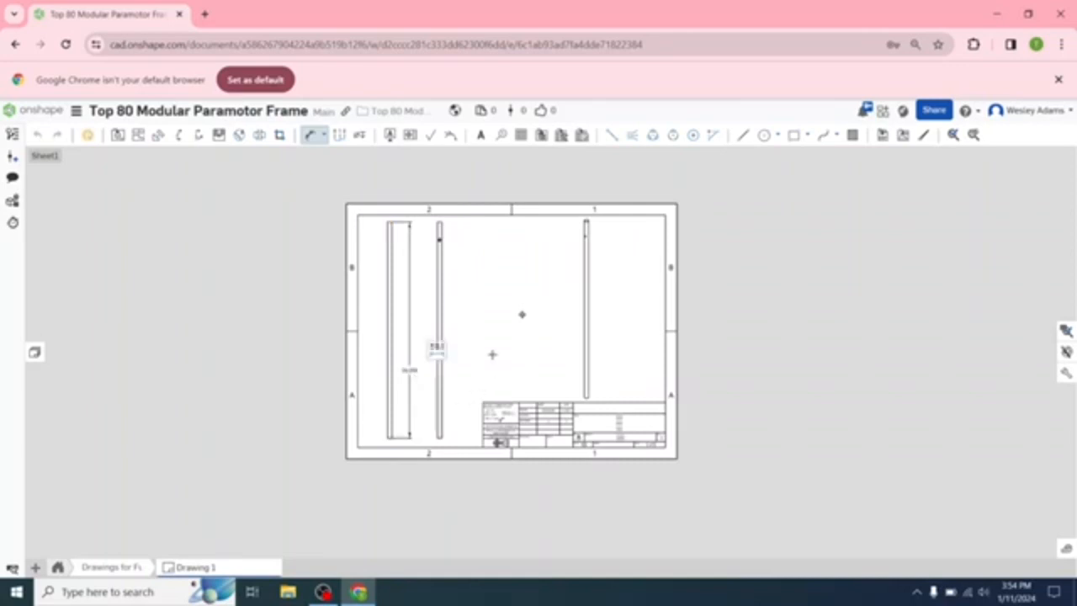
- Dimension the distance from the tube's top end to the hole center in the side view
scroll(470, 275, up, 4)
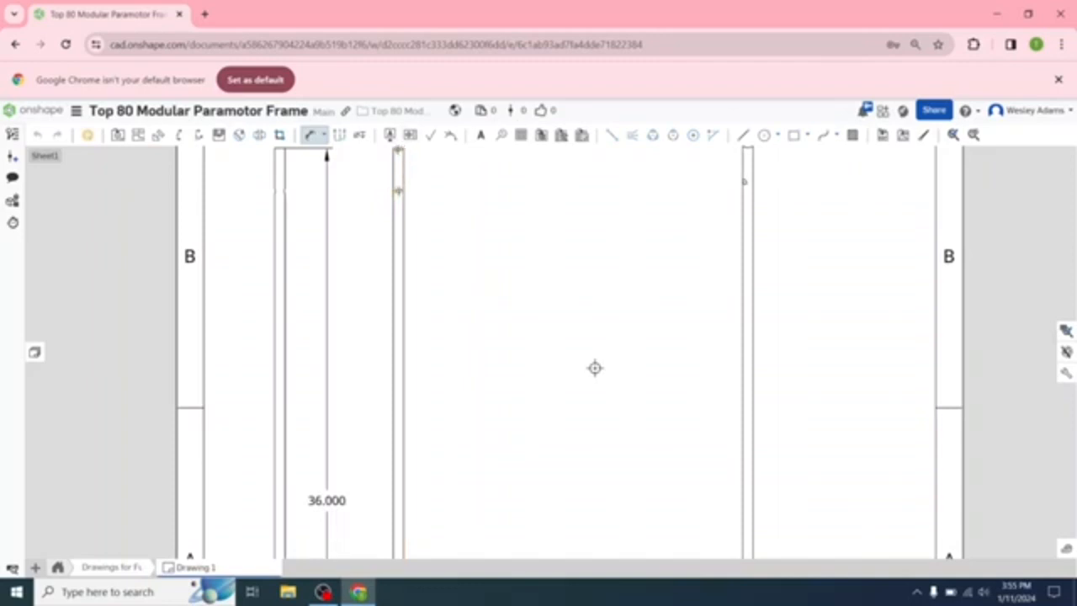
click(398, 150)
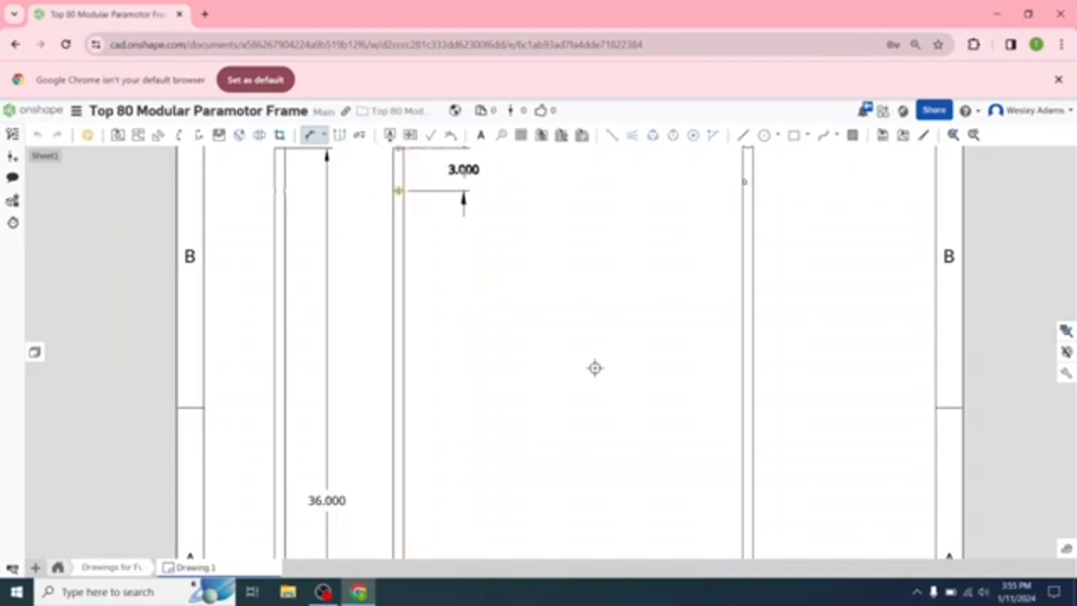
click(464, 171)
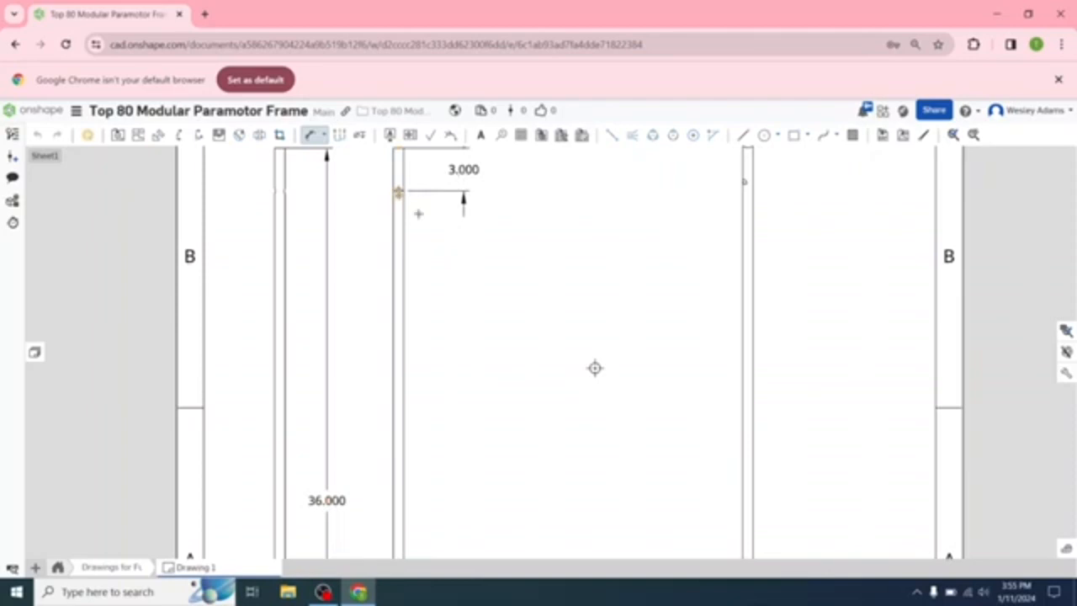
- Add a radius dimension and a diameter dimension to the tube's outer circle in the top view
scroll(594, 368, down, 2)
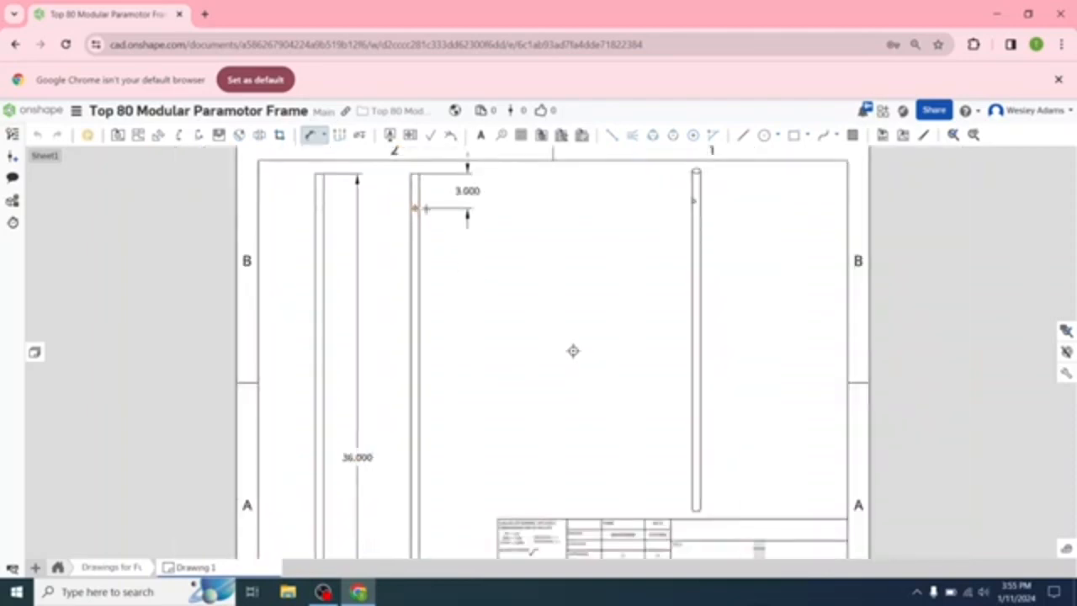
scroll(469, 298, down, 1)
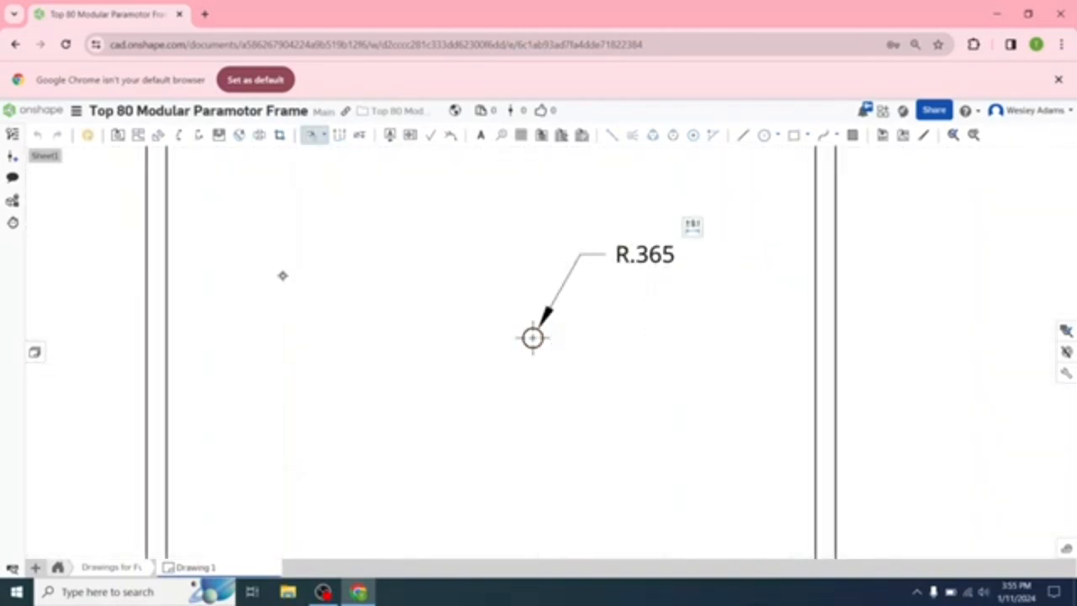
click(323, 136)
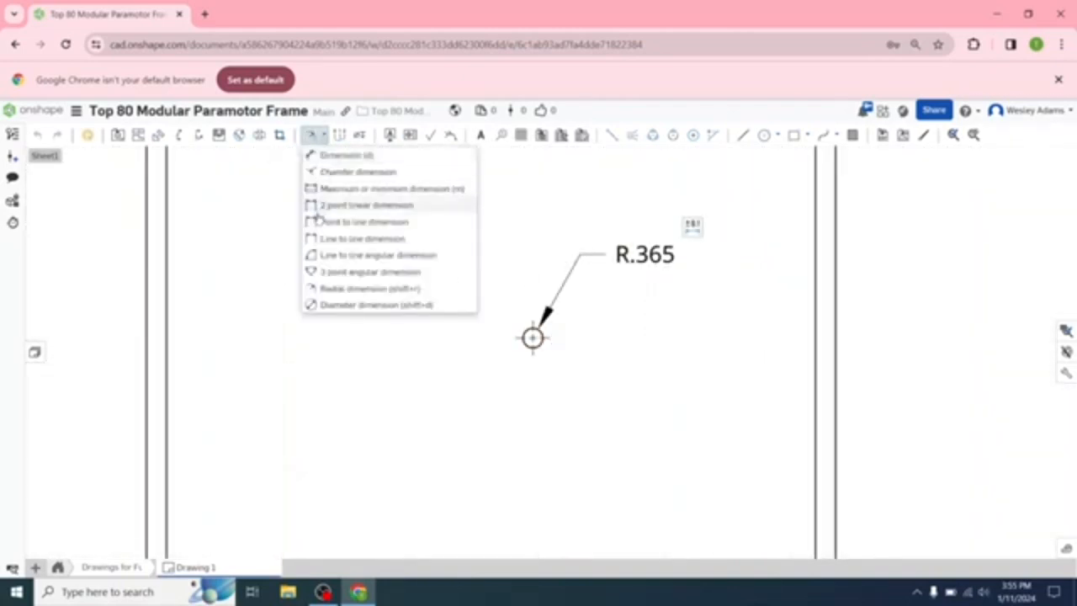
click(328, 305)
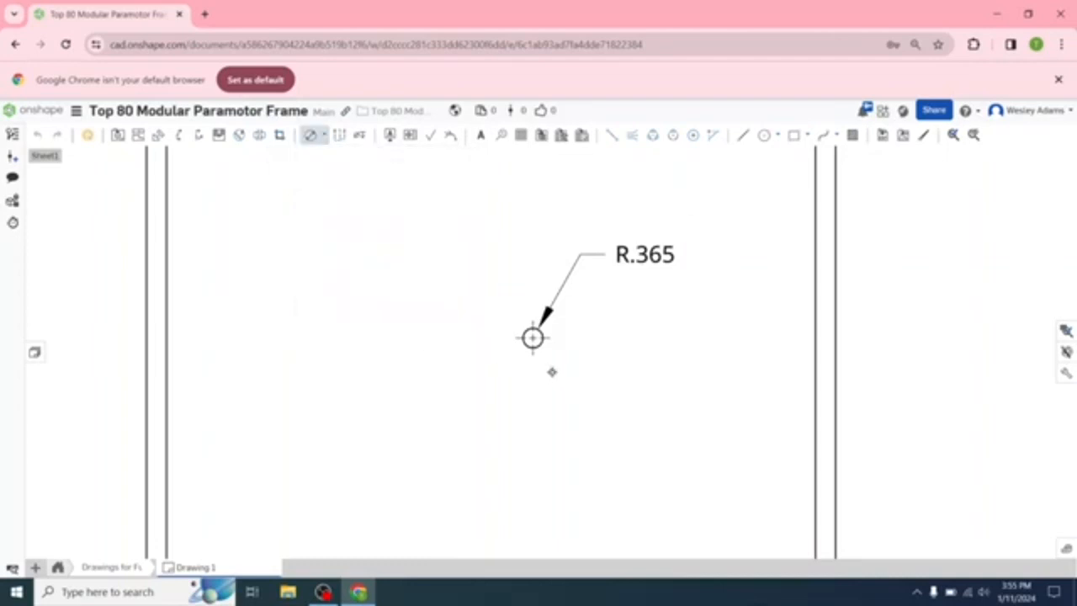
click(533, 337)
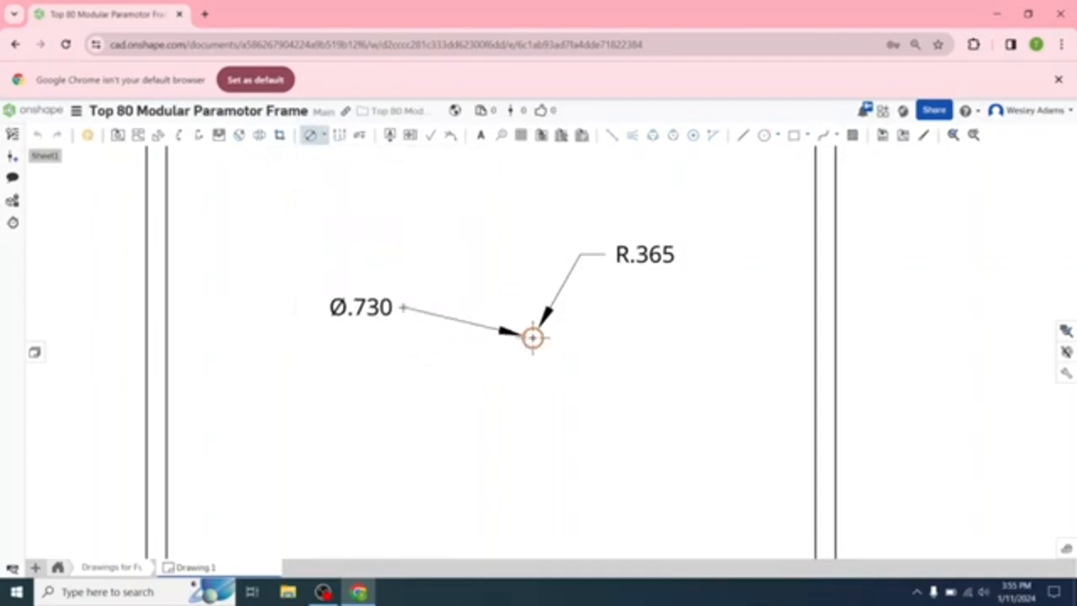
click(354, 325)
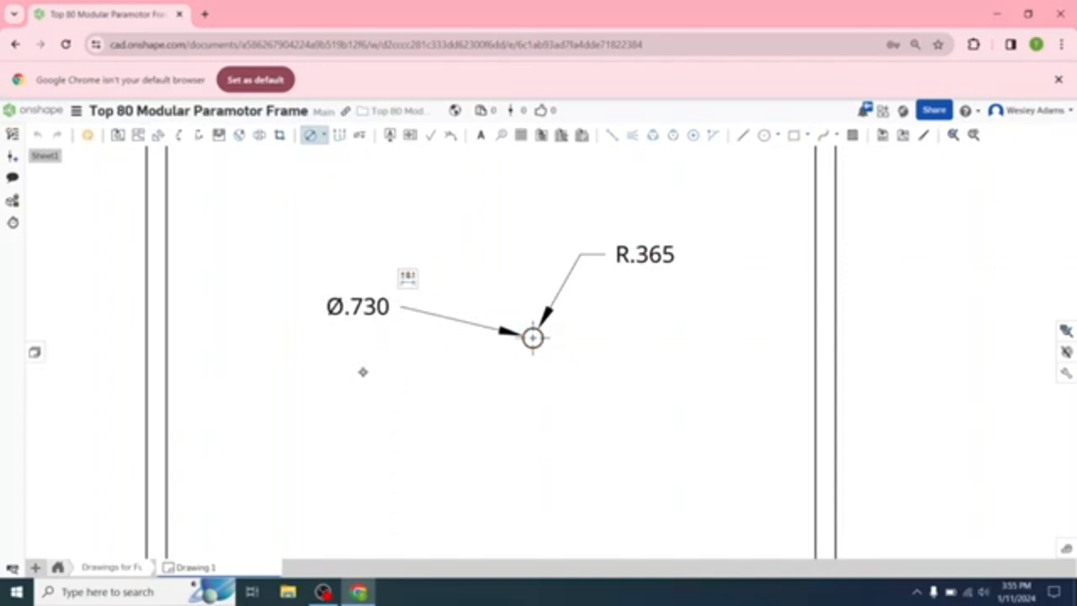
- Dimension the tube's outer diameter near its lower end in the side view
scroll(363, 371, down, 5)
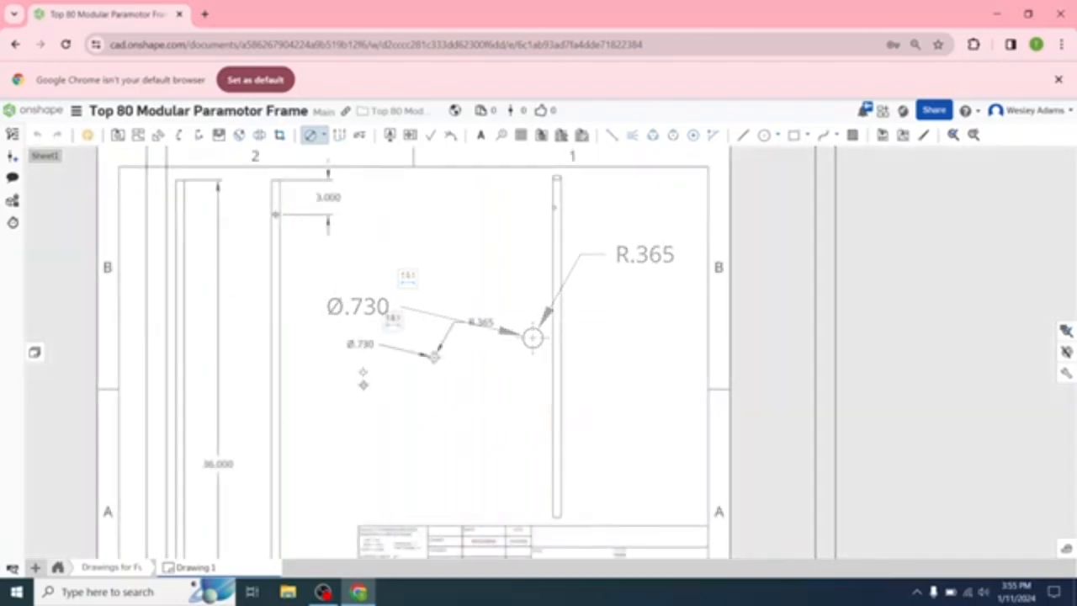
scroll(301, 459, down, 3)
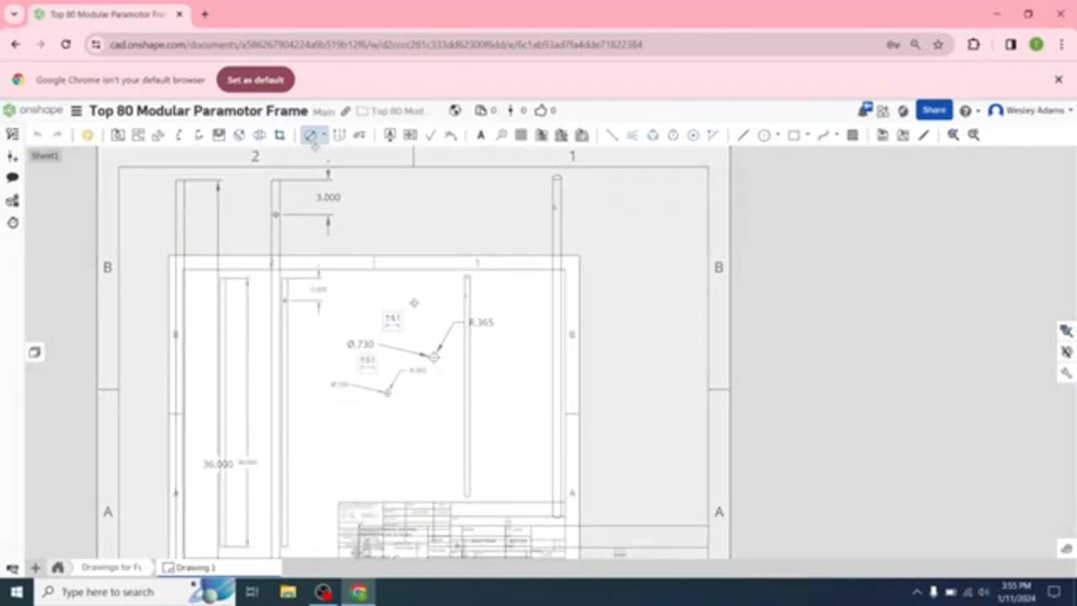
click(323, 136)
click(324, 155)
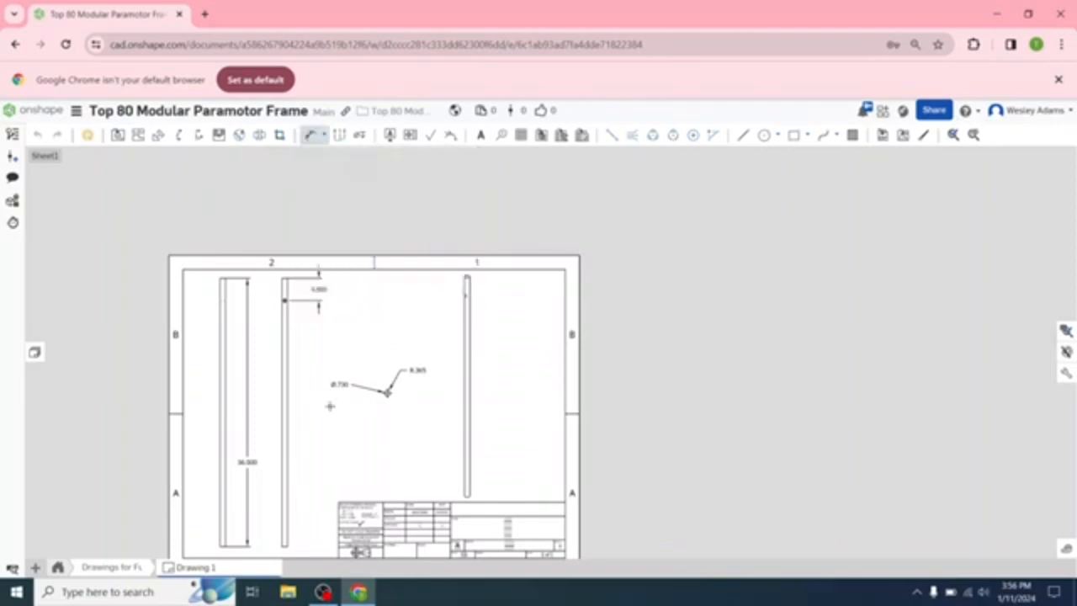
scroll(315, 440, down, 3)
scroll(316, 440, up, 5)
mouse_move(316, 440)
middle_down()
mouse_move(375, 288)
mouse_move(380, 202)
middle_up()
click(327, 385)
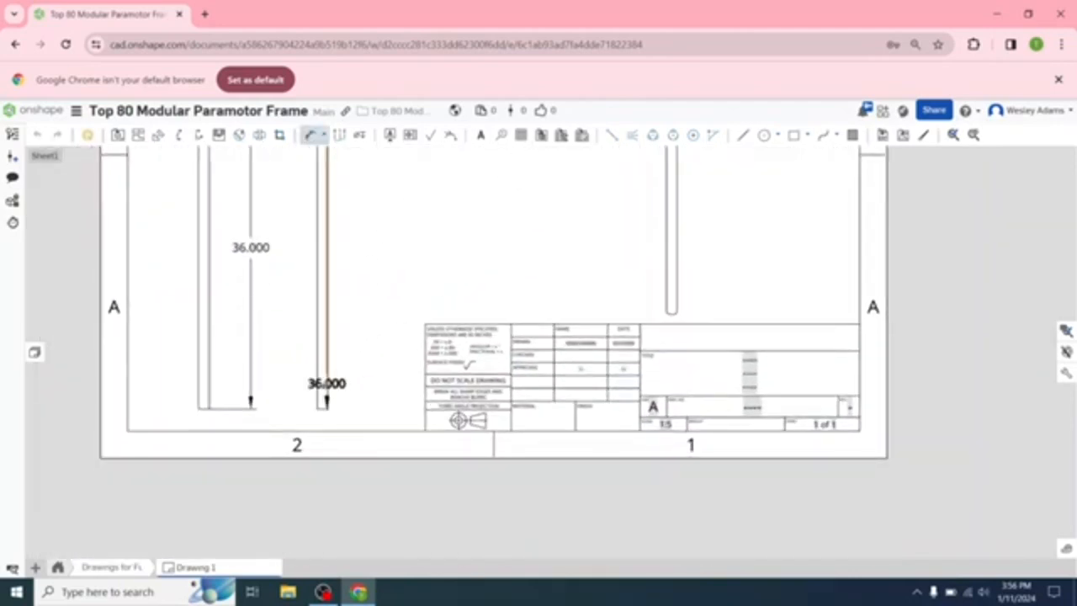
click(317, 385)
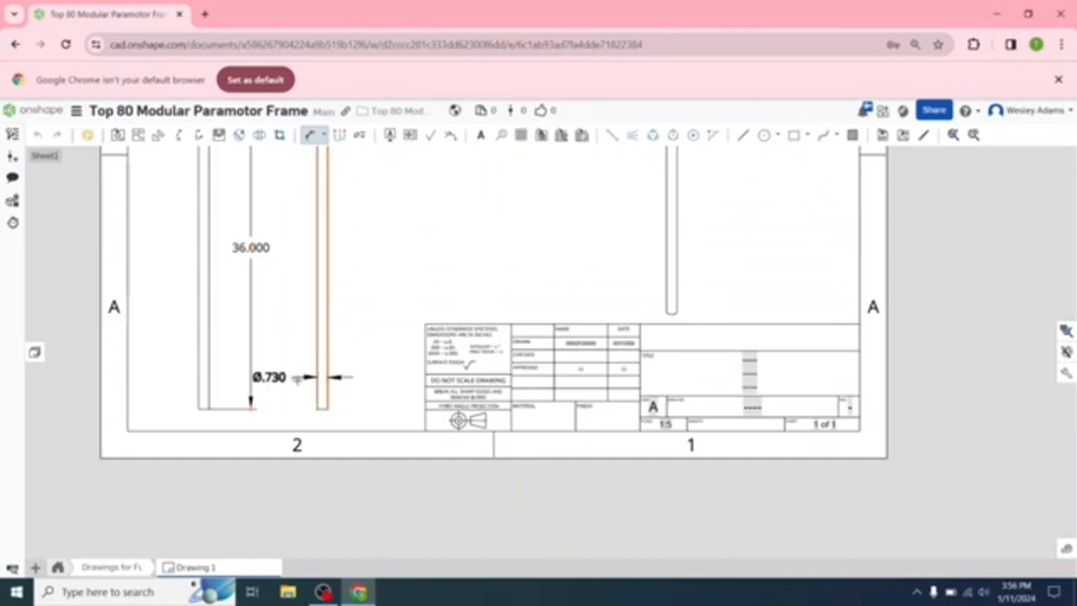
click(301, 349)
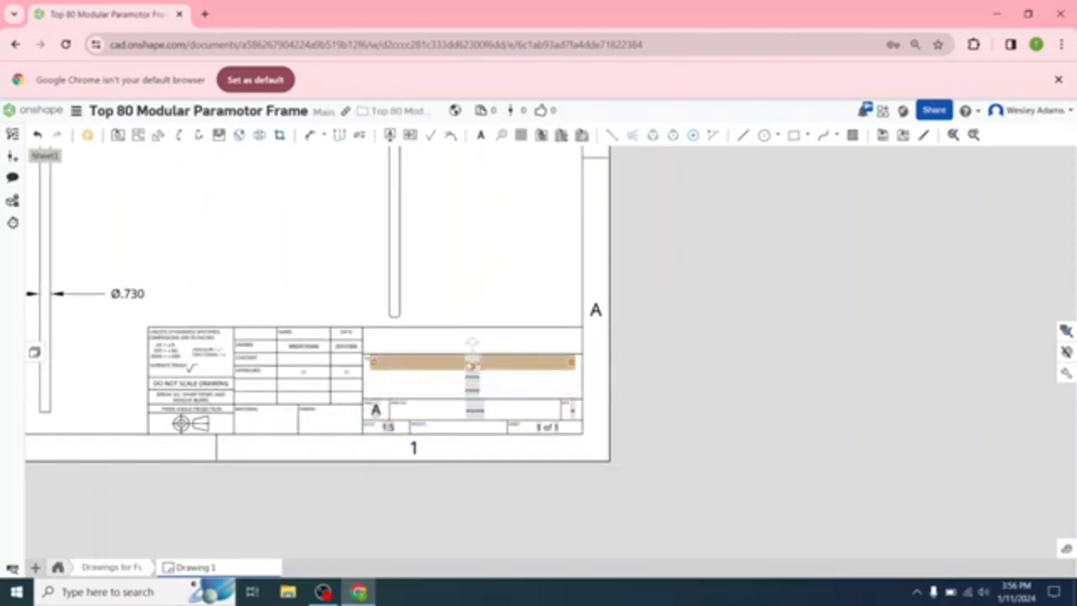
- Fill in the title block's title as Part 1 Front Frame Tube
double_click(472, 365)
text(Part 1 Front Fra)
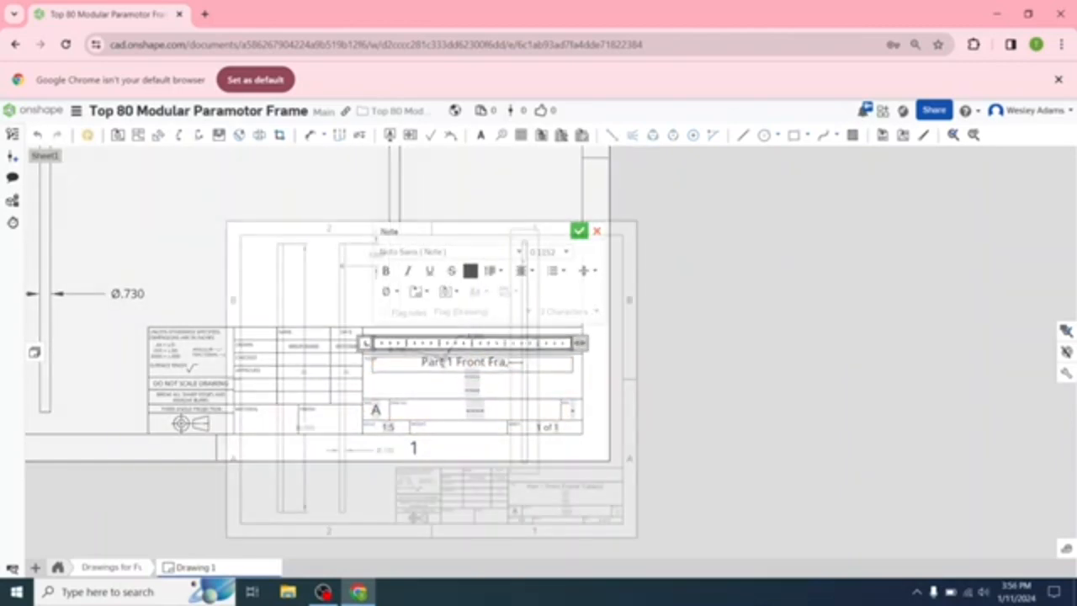
- Try changing the isometric view's orientation to Bottom, and undo the change
mouse_move(538, 339)
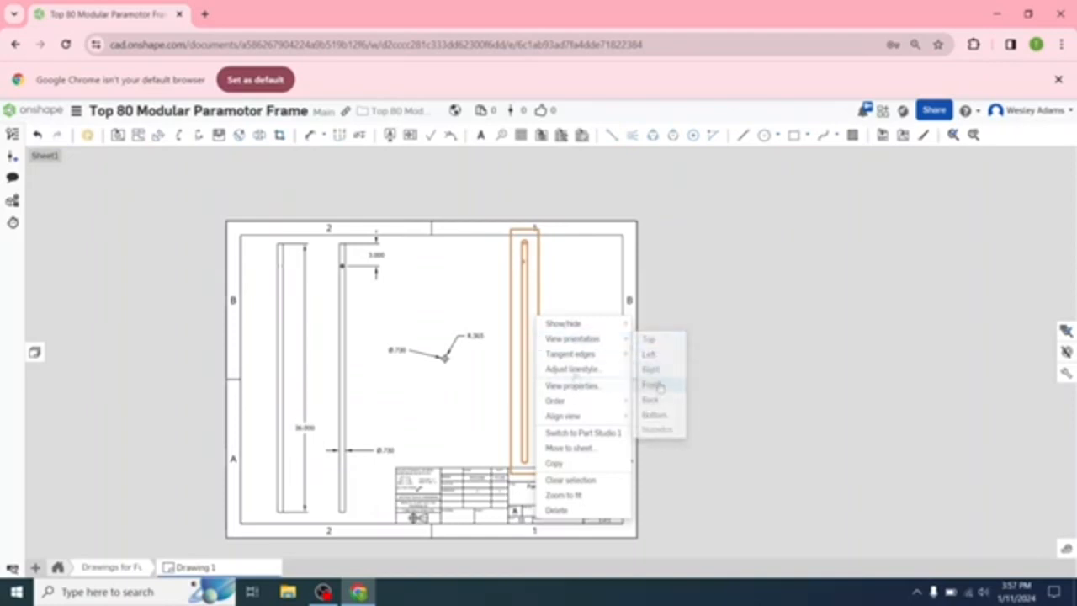
mouse_move(577, 329)
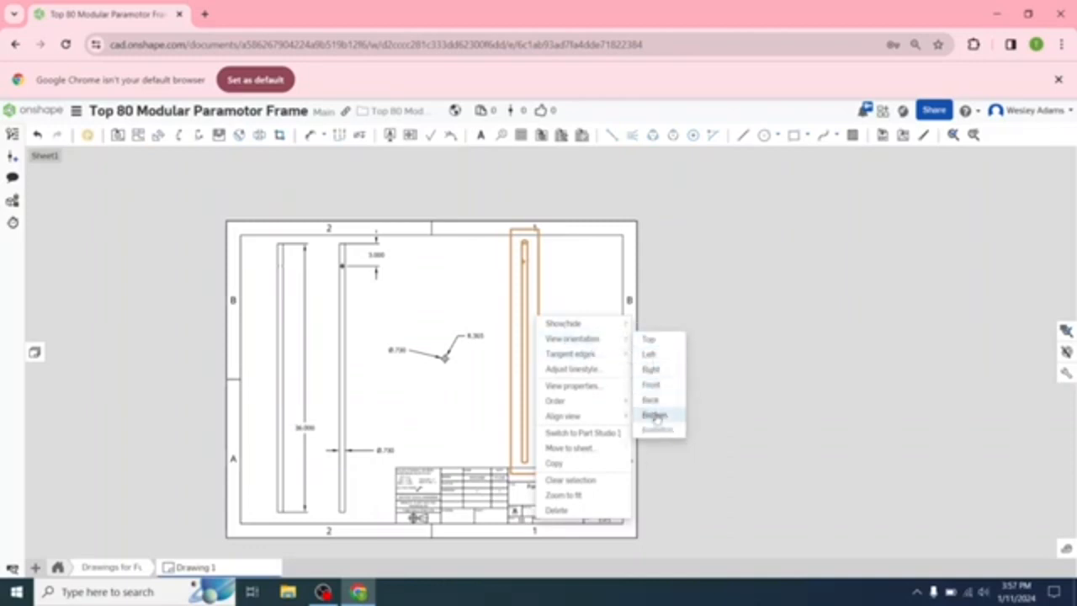
click(656, 415)
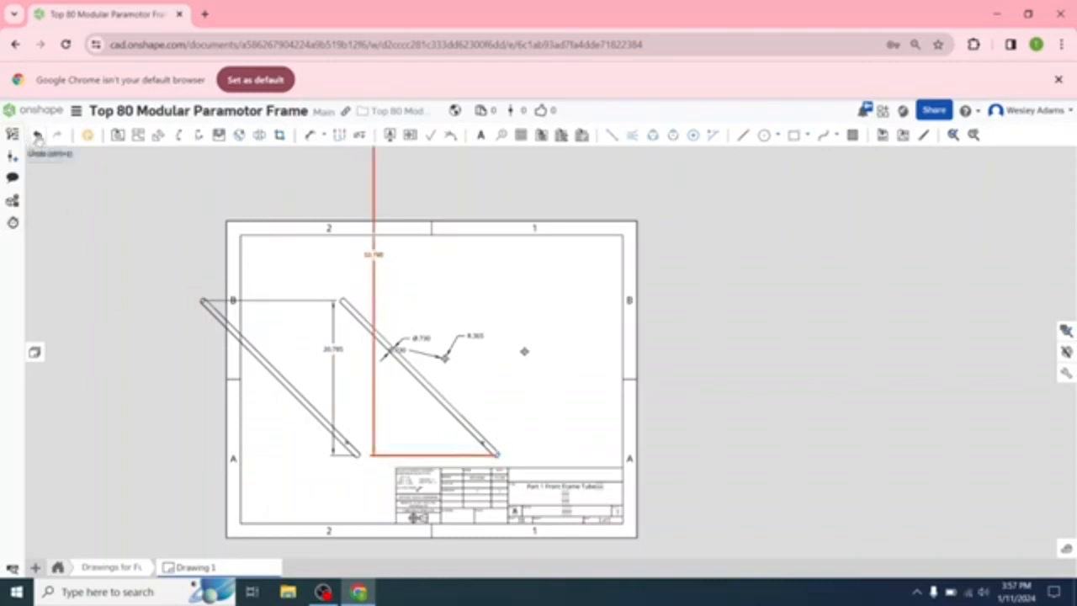
click(37, 137)
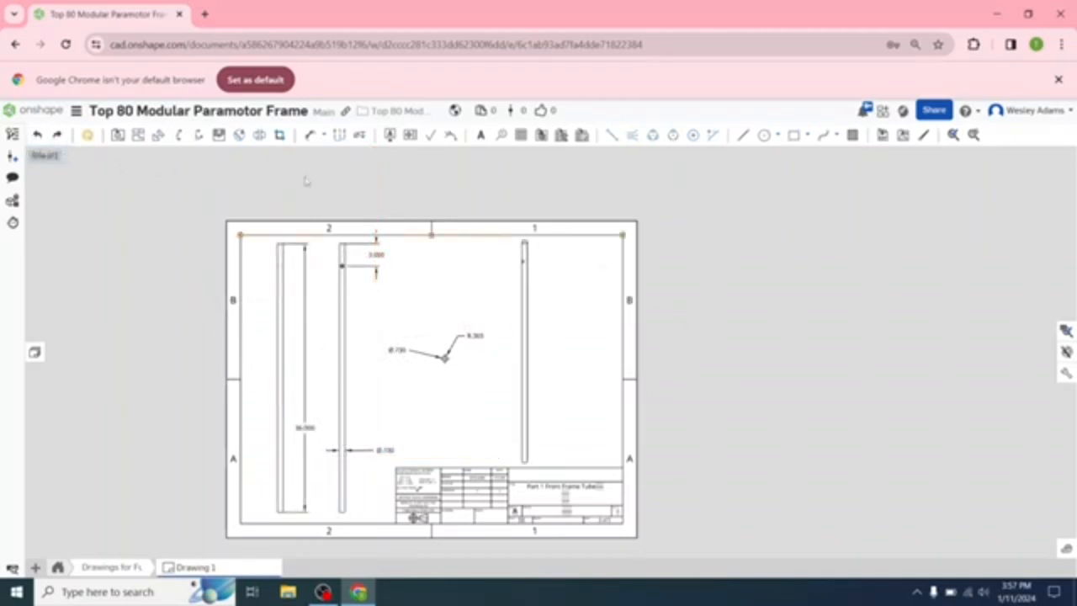
- Insert a bottom view of the tube at 1:5 sheet scale below the top view
click(117, 136)
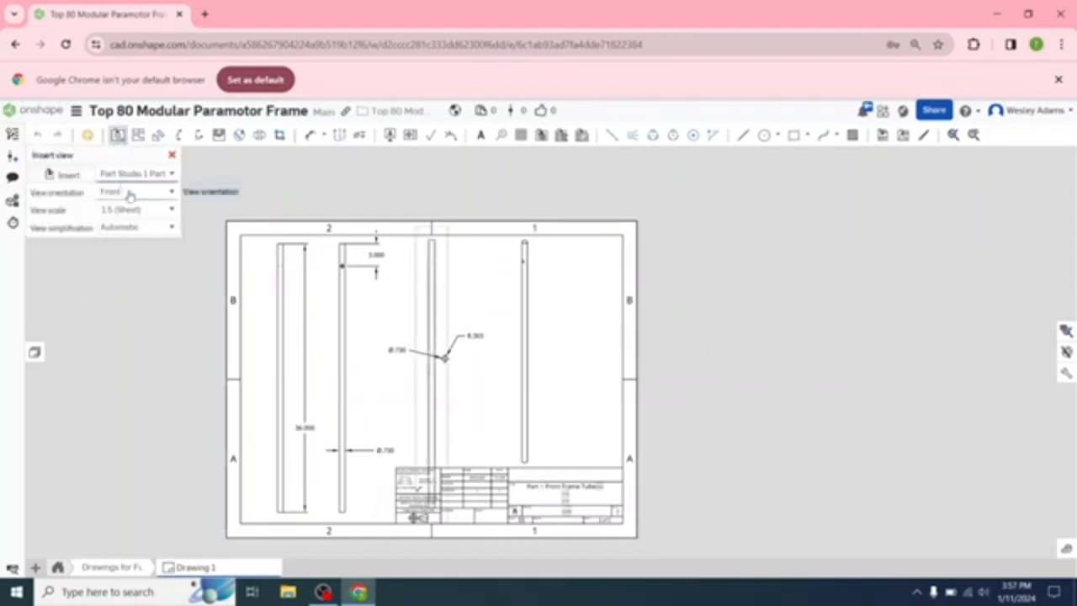
click(127, 193)
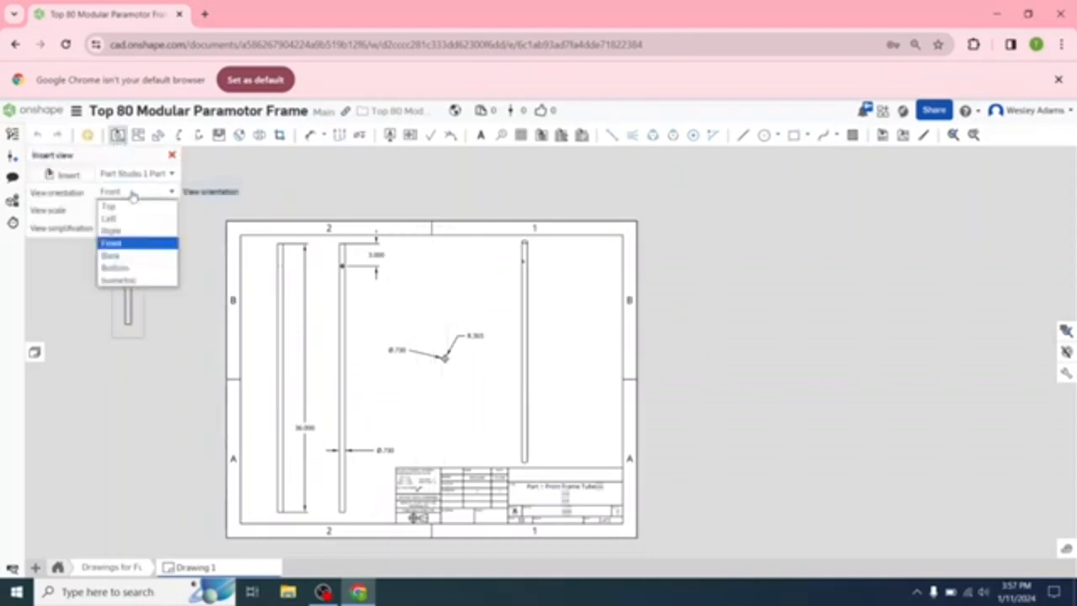
click(126, 268)
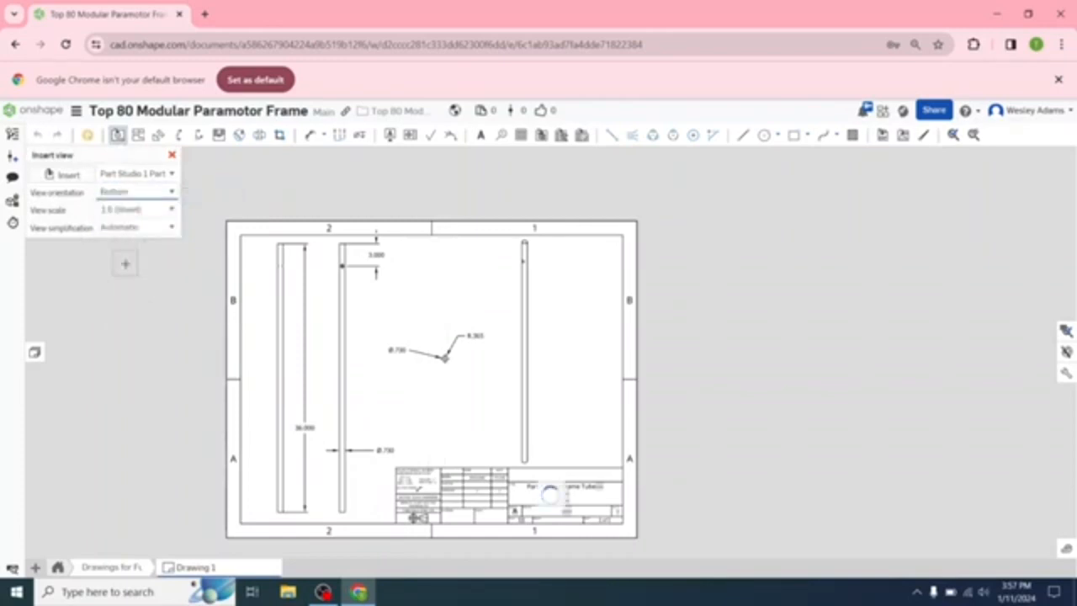
click(444, 412)
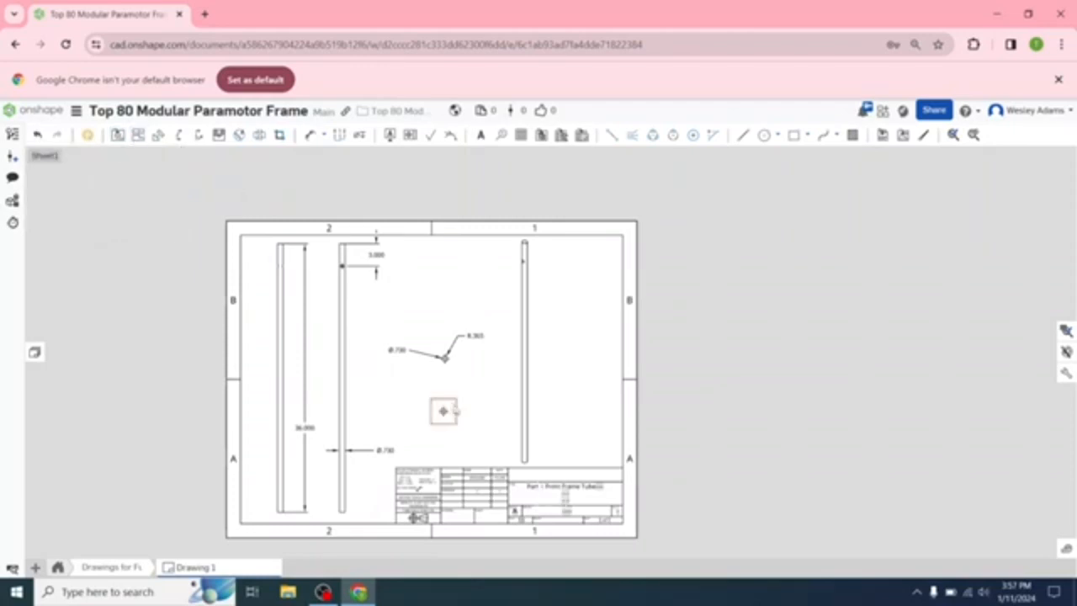
- Try the Left orientation for the inserted bottom view next to the side view, and delete that view
right_click(458, 411)
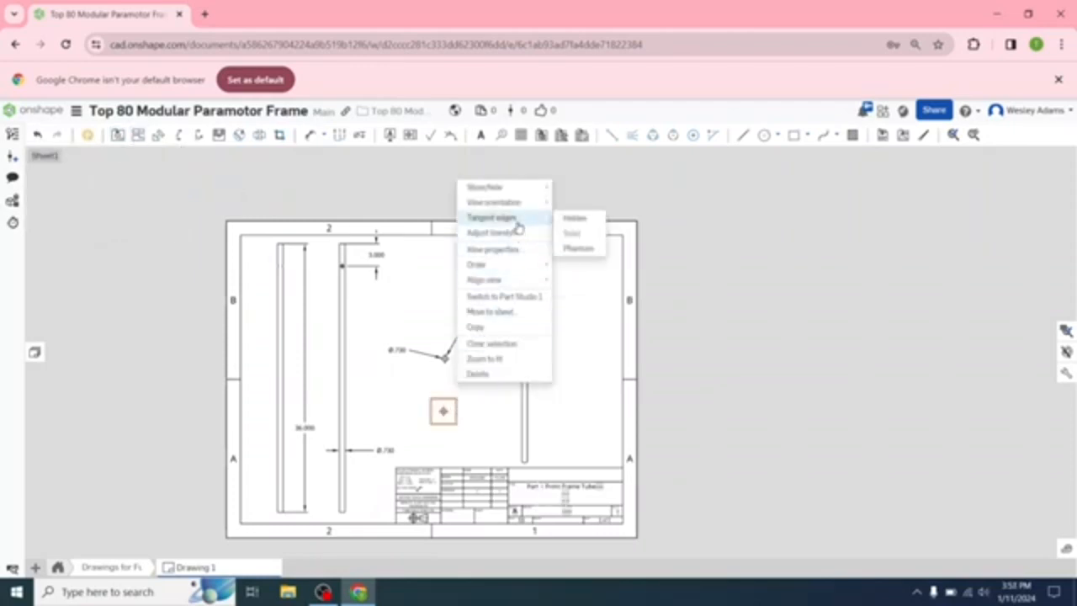
mouse_move(519, 211)
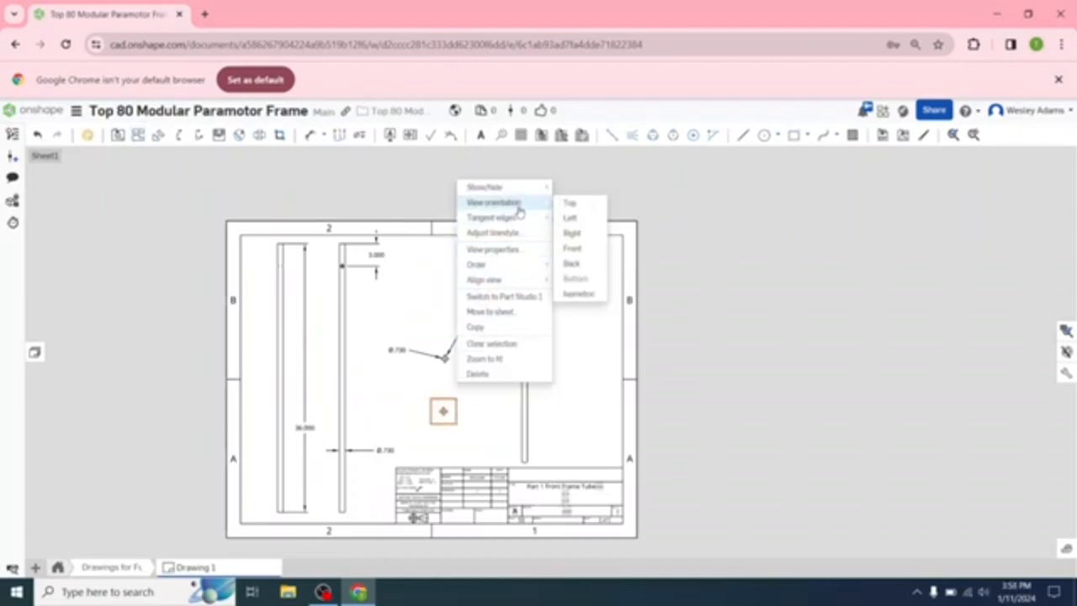
click(578, 220)
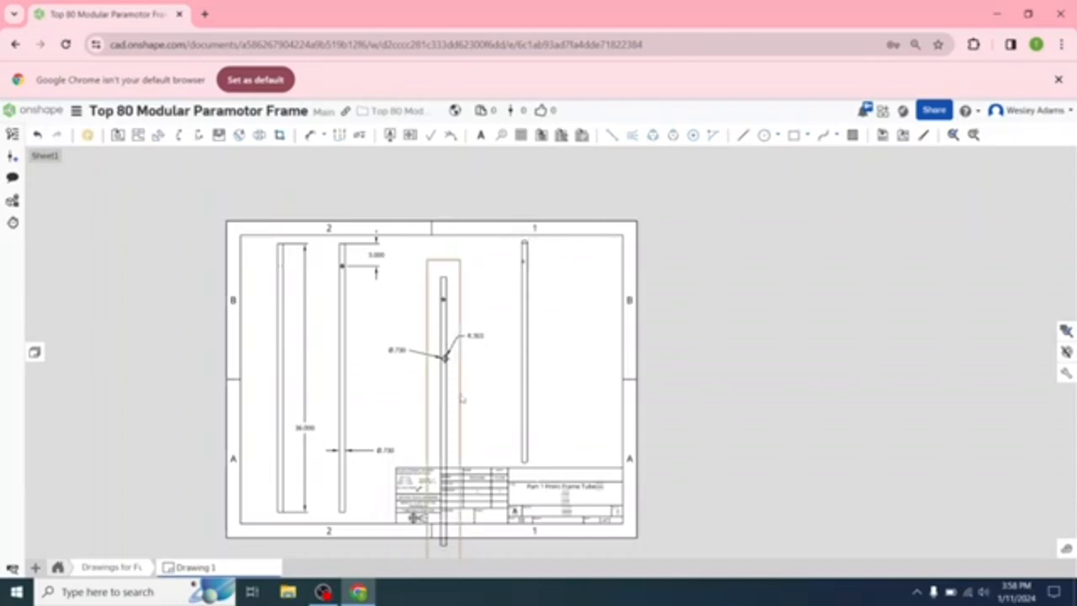
drag(460, 397, 405, 355)
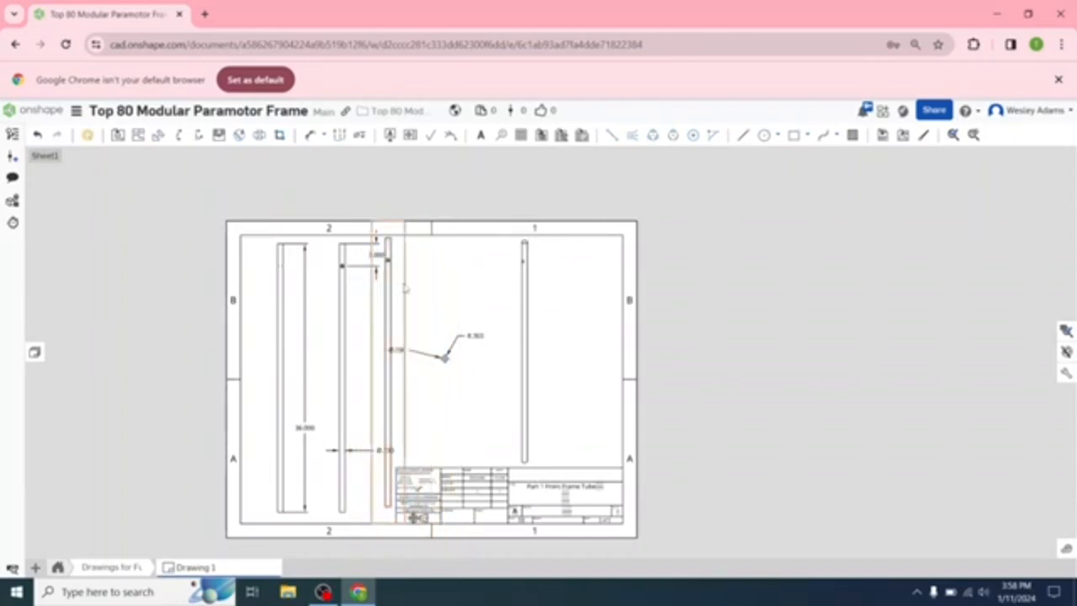
key(Delete)
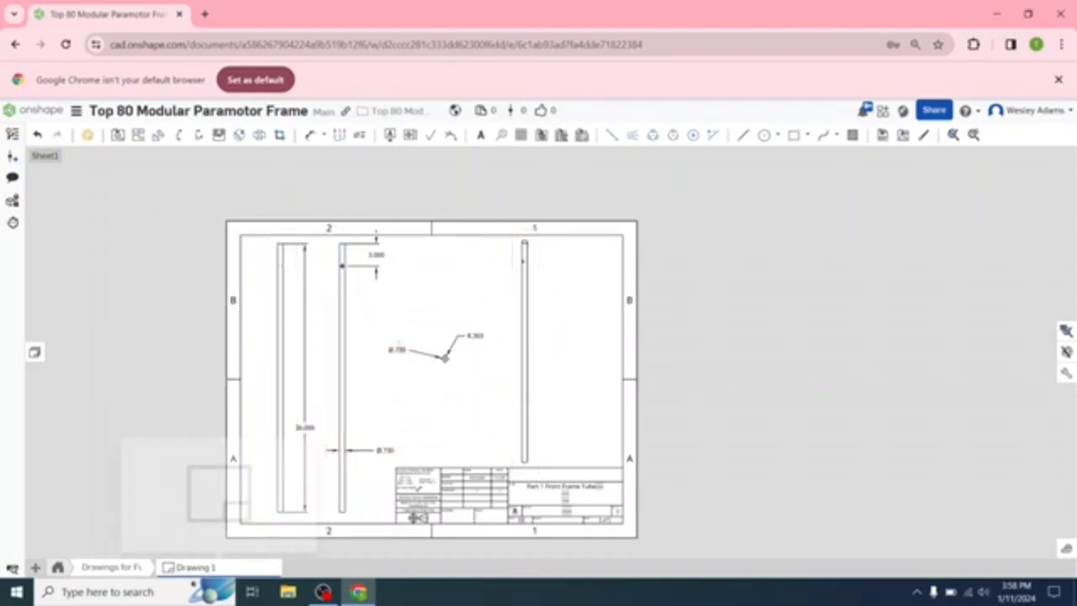
- Rename the Drawing 1 tab as Part 1 Front Frame Tube
right_click(205, 569)
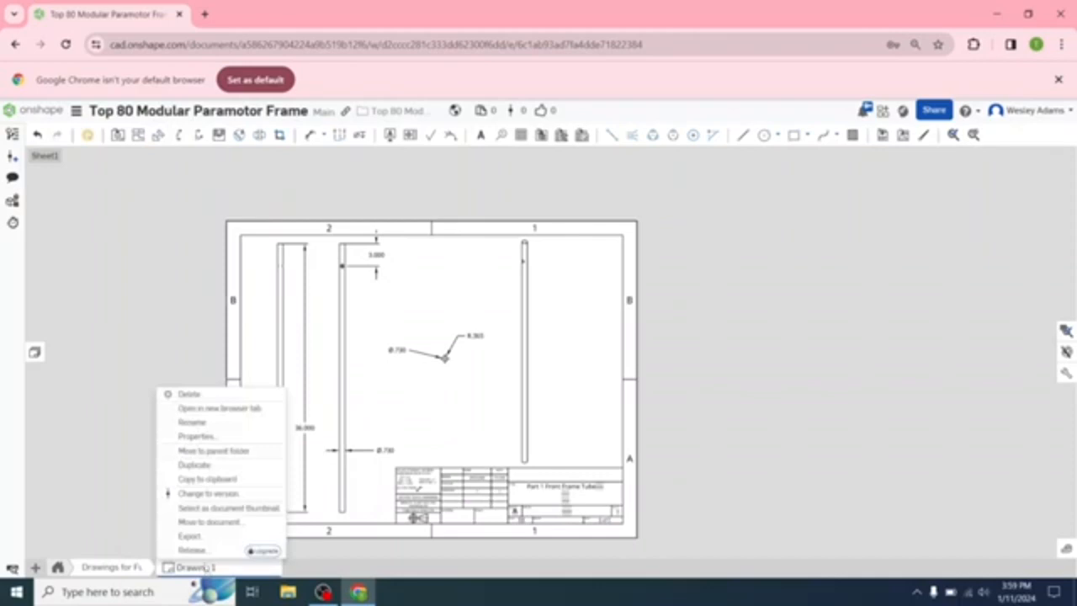
click(226, 423)
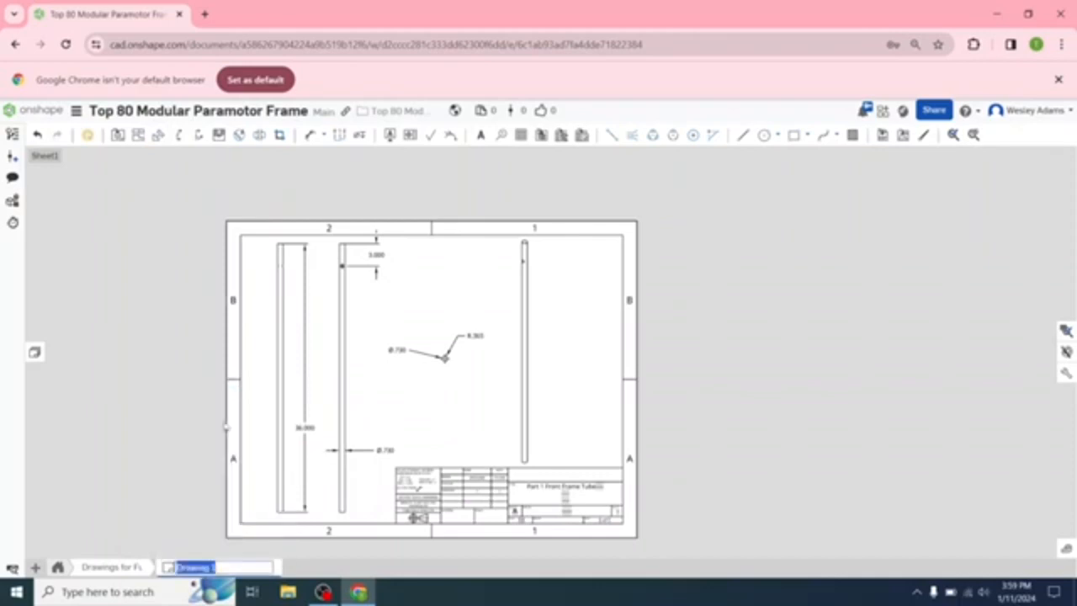
text(Part 1 Fron)
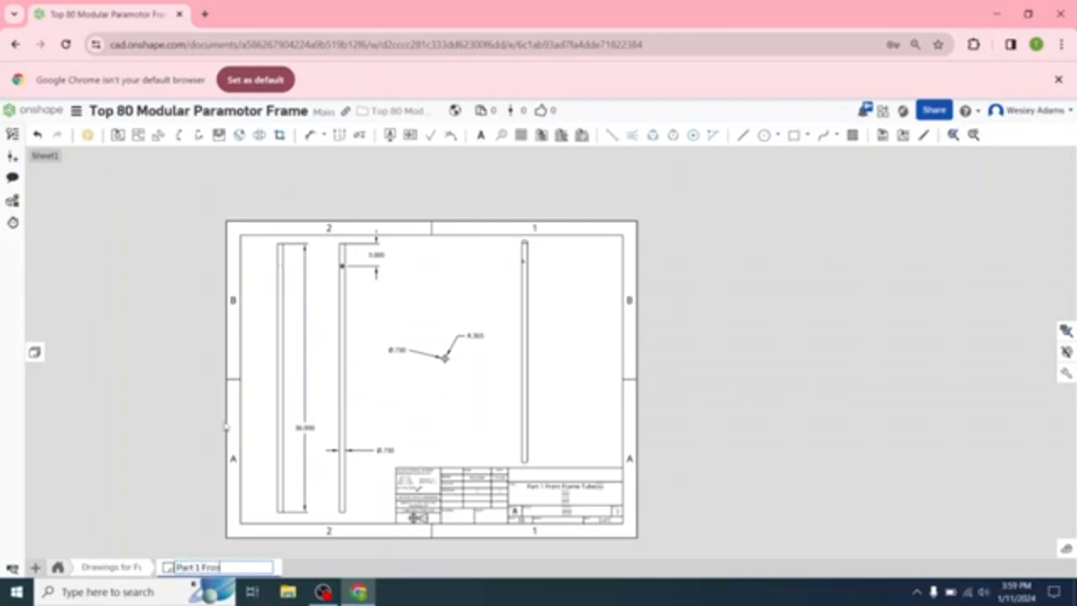
text(t Frame Tube)
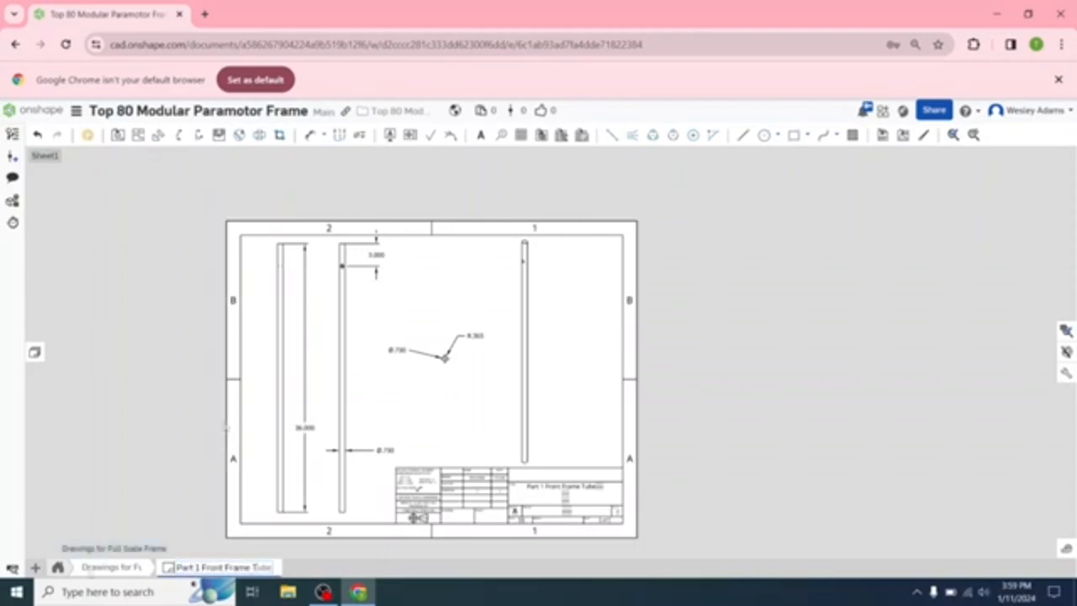
key(Return)
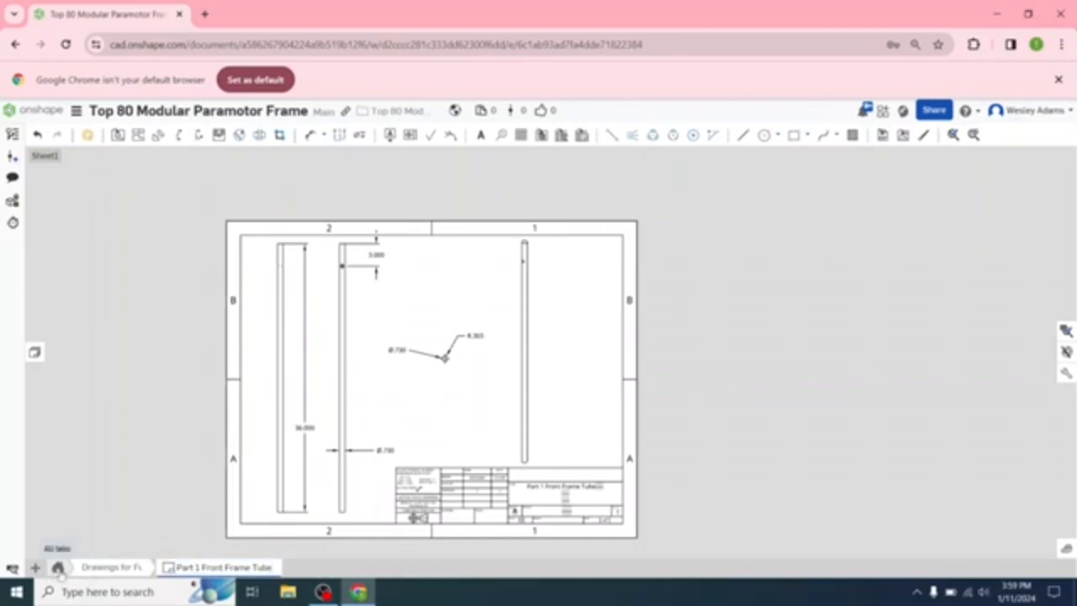
- Go back to the document's top-level tabs and reopen the Drawings for Full Scale Frame folder
click(59, 570)
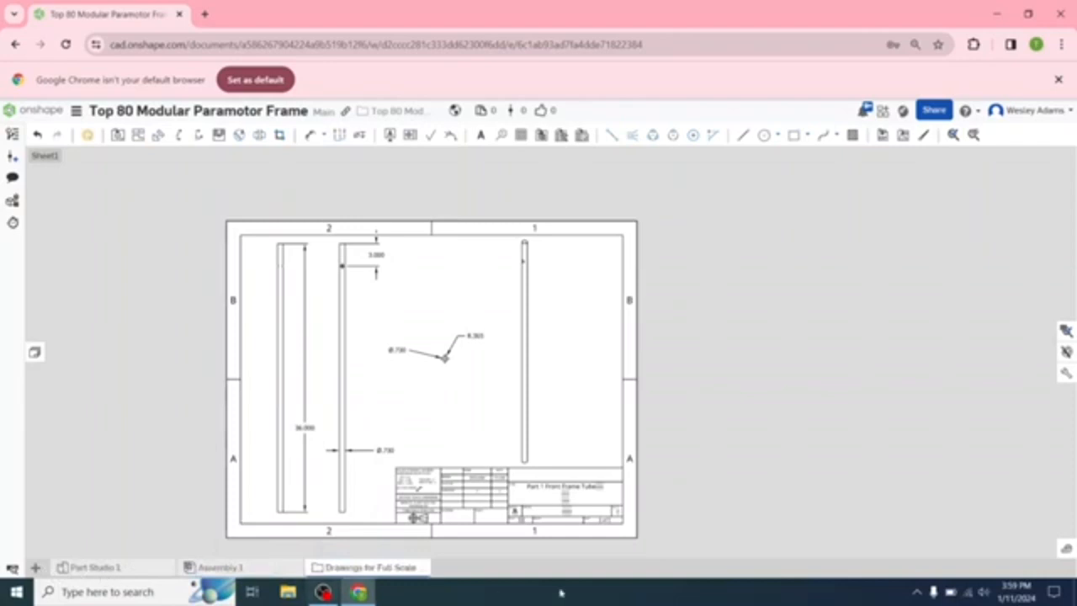
click(396, 568)
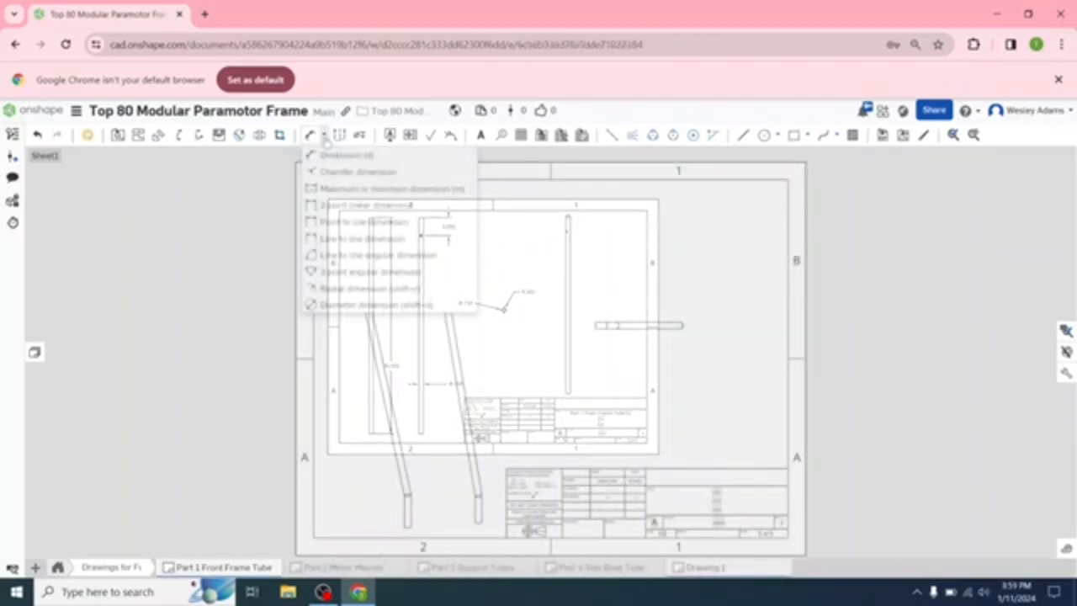
- Start a line-to-line angular dimension on the bent tube's drawing, and cancel the pending projected view
click(355, 261)
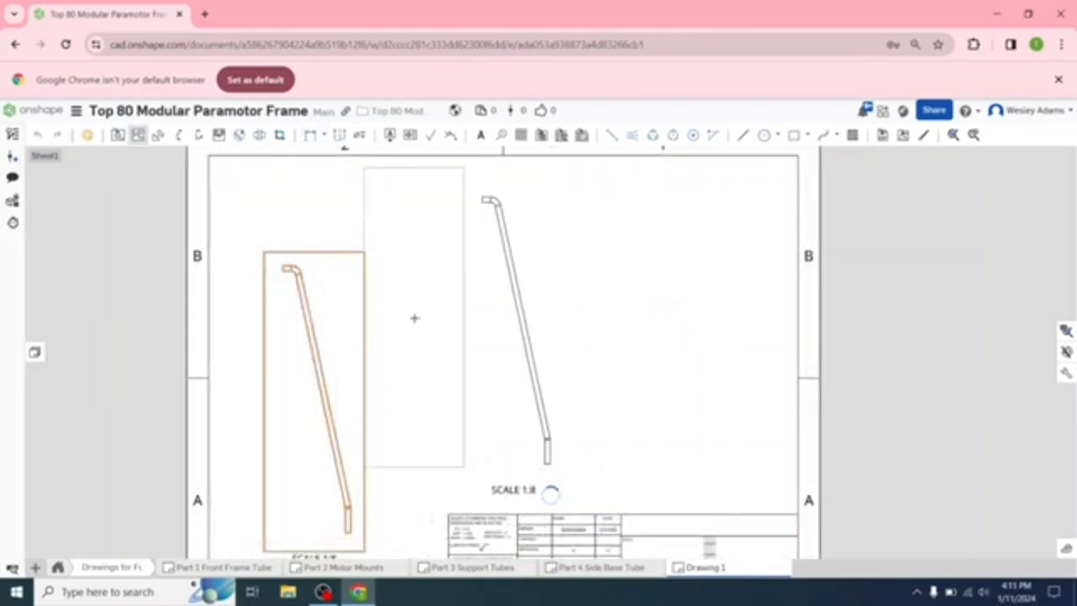
key(Escape)
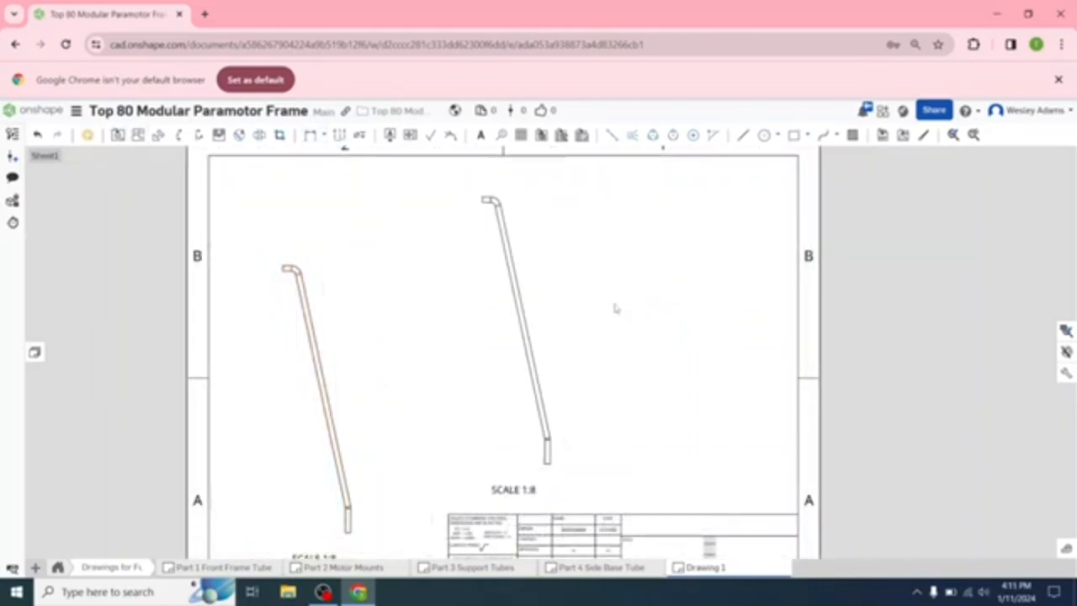
- Change the second tube view to the Isometric orientation and move it to the far side of the sheet, away from the first view
right_click(562, 267)
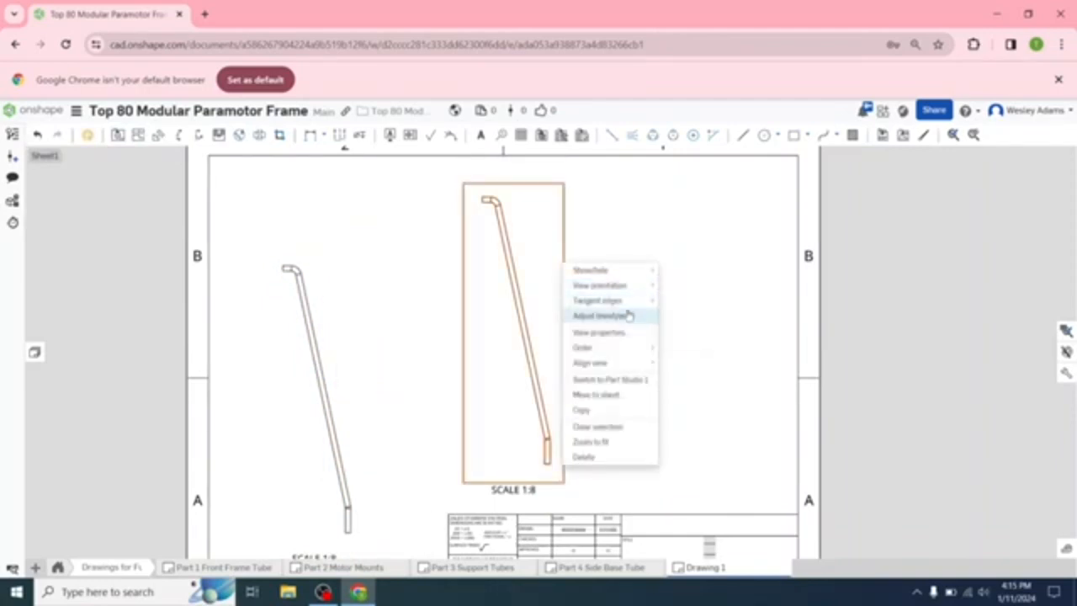
mouse_move(630, 286)
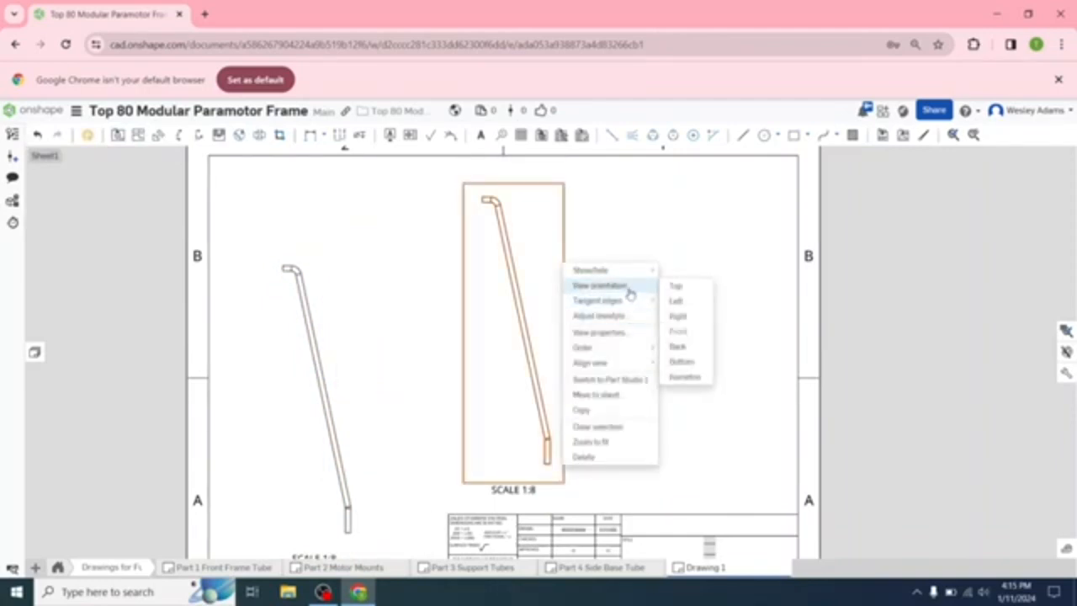
click(689, 380)
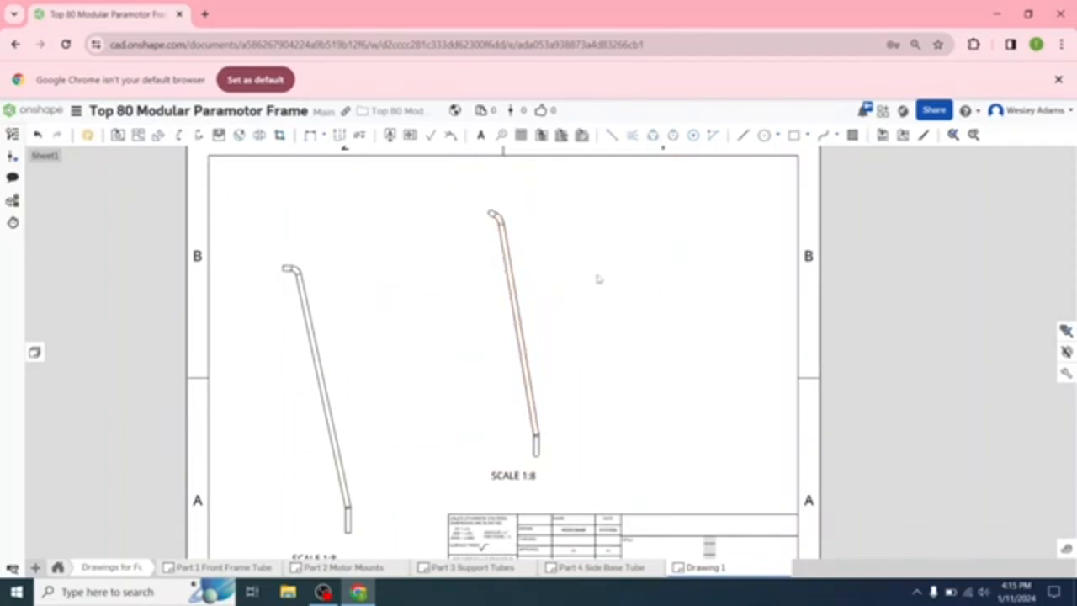
drag(564, 307, 767, 290)
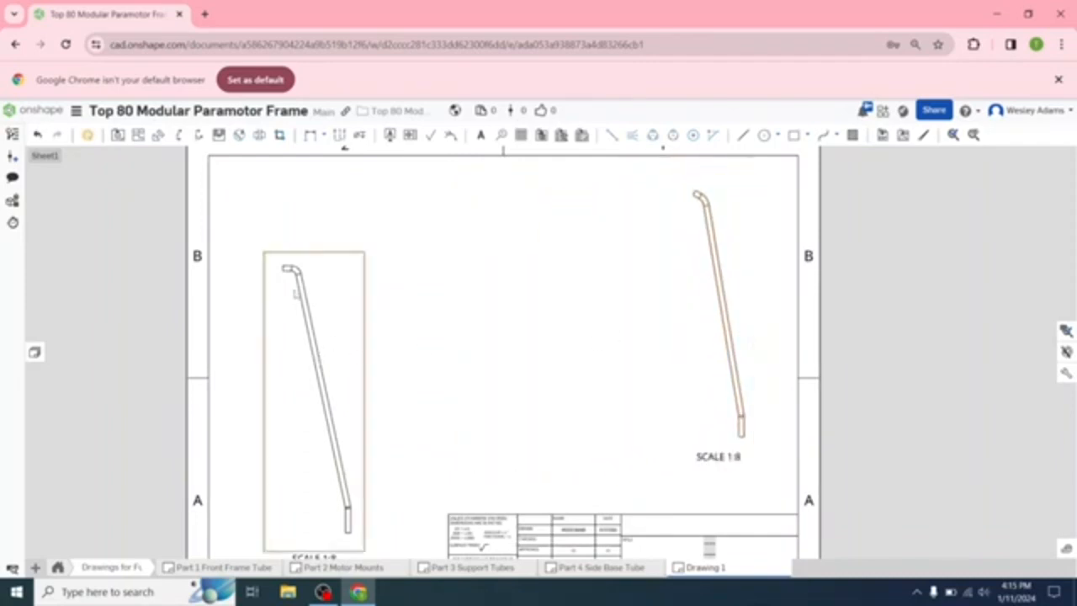
- Add a line-to-line angular dimension to the upper bend of the first tube view, between the short end and the long section
click(324, 136)
click(327, 269)
scroll(359, 303, up, 4)
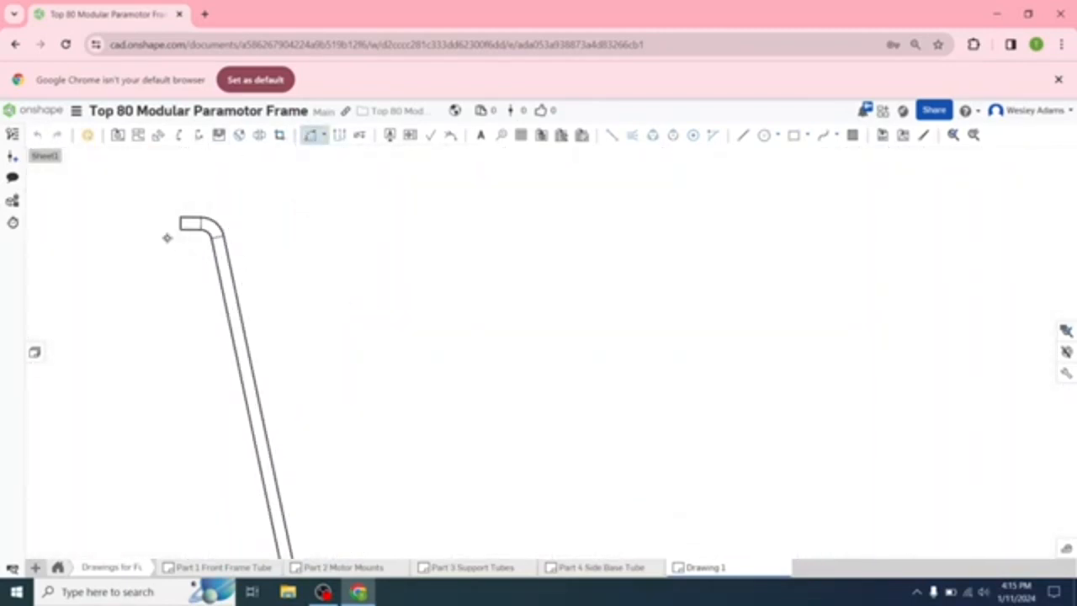
click(190, 229)
click(216, 264)
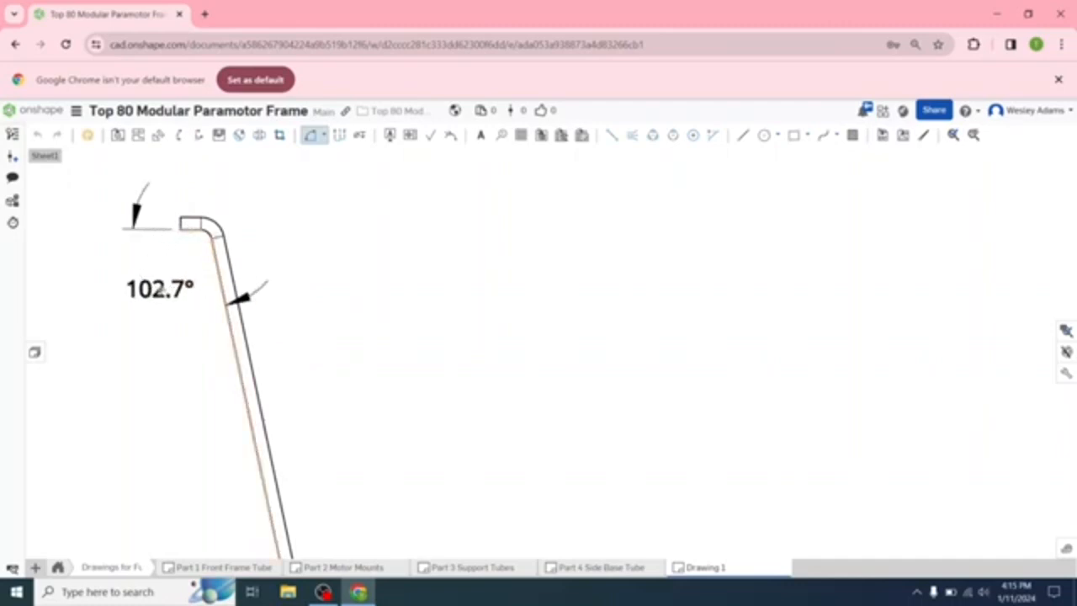
click(142, 305)
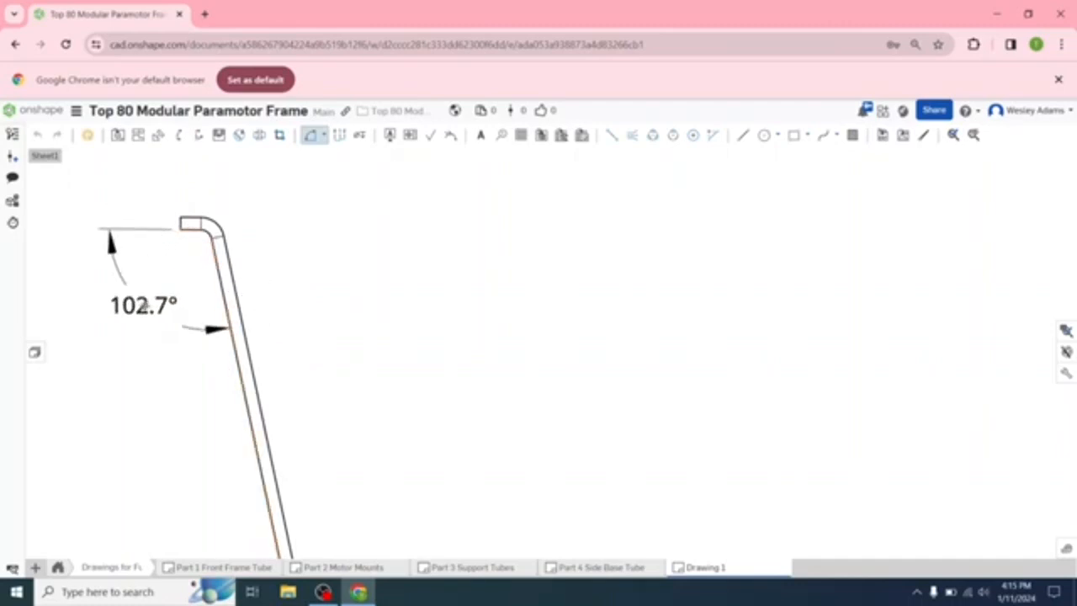
- Add an angular dimension to the lower bend of the same view, placing its text inside the bend
scroll(384, 320, down, 2)
middle_drag(433, 384, 384, 171)
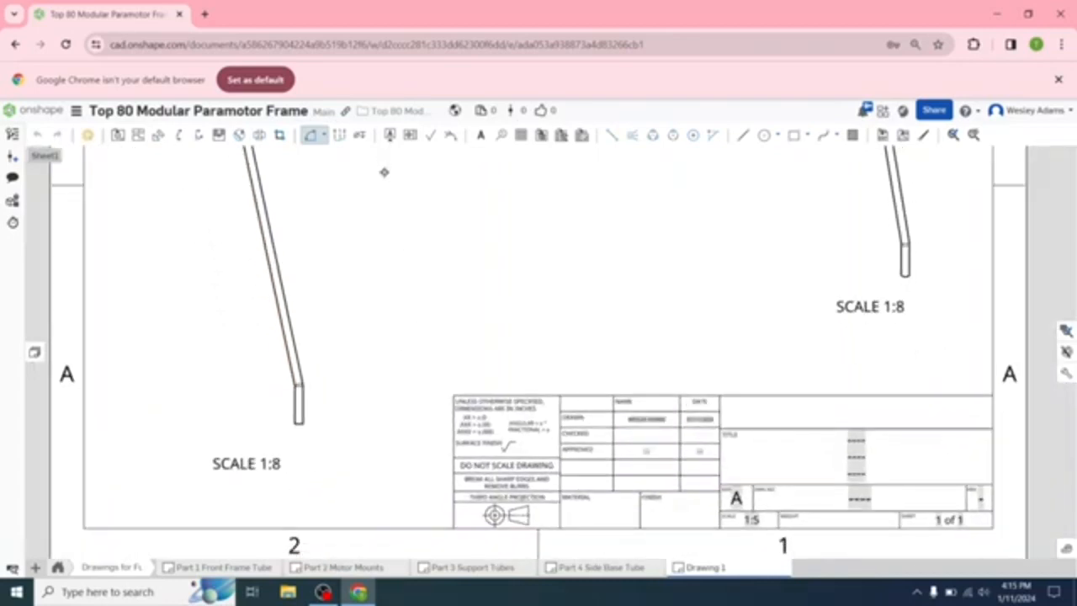
click(292, 406)
click(291, 370)
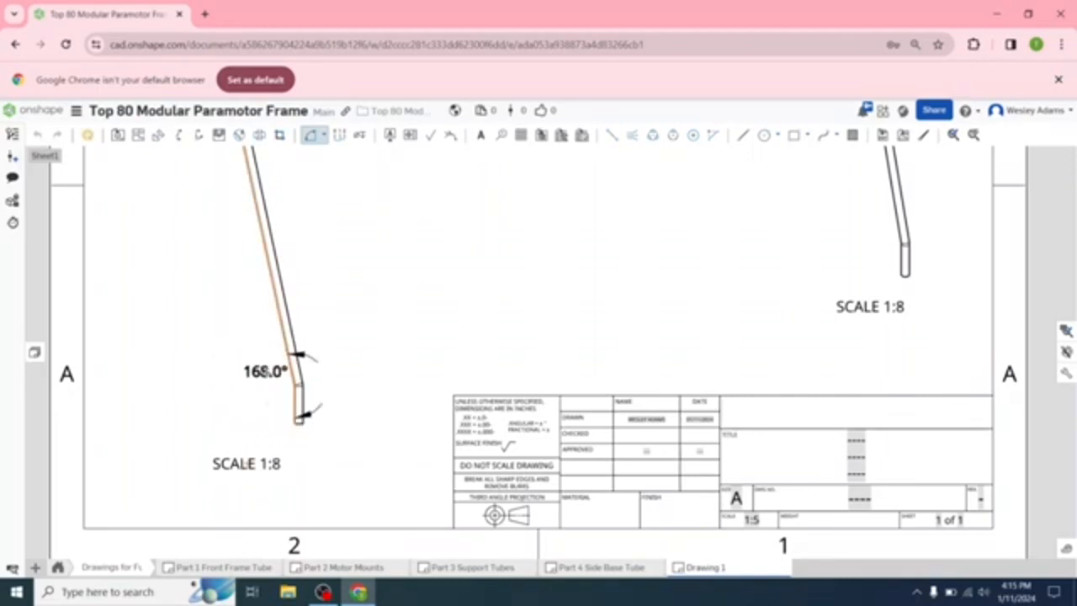
click(262, 384)
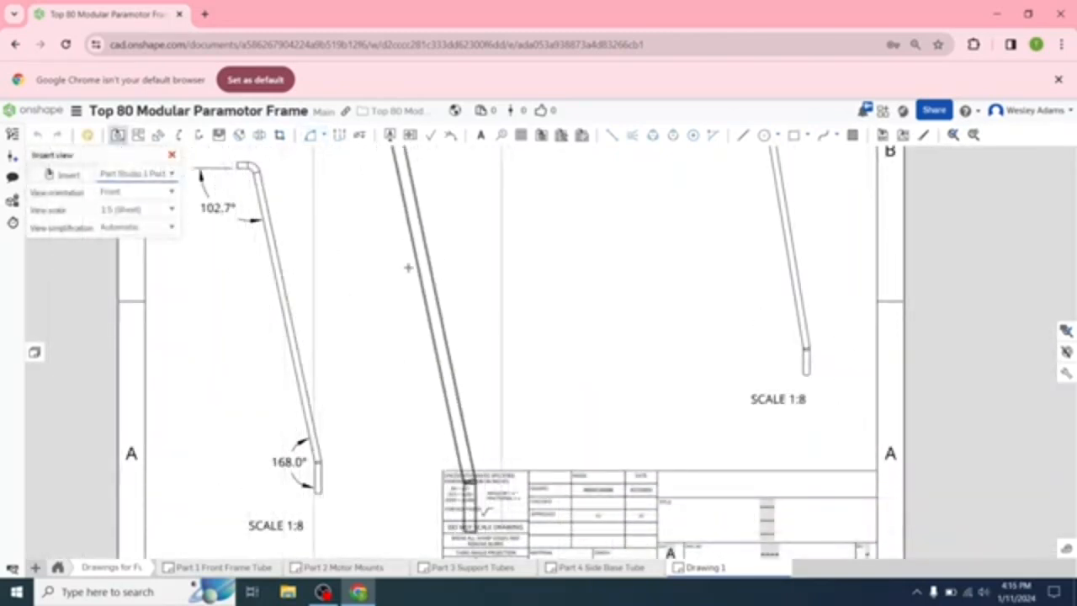
- Insert another Front view of the tube at 1:8 scale between the two existing views
click(120, 209)
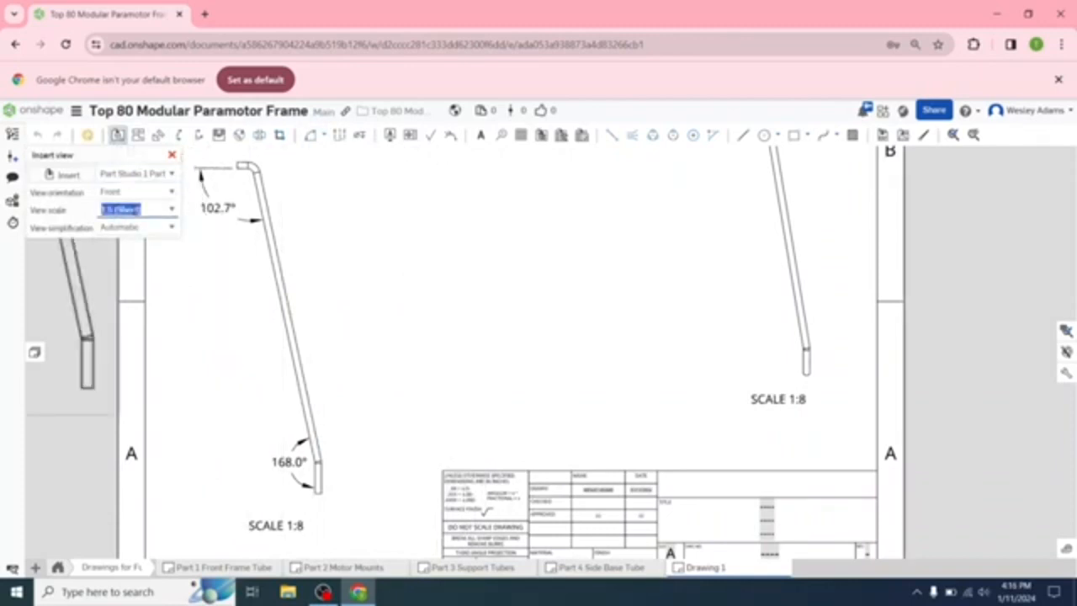
click(159, 208)
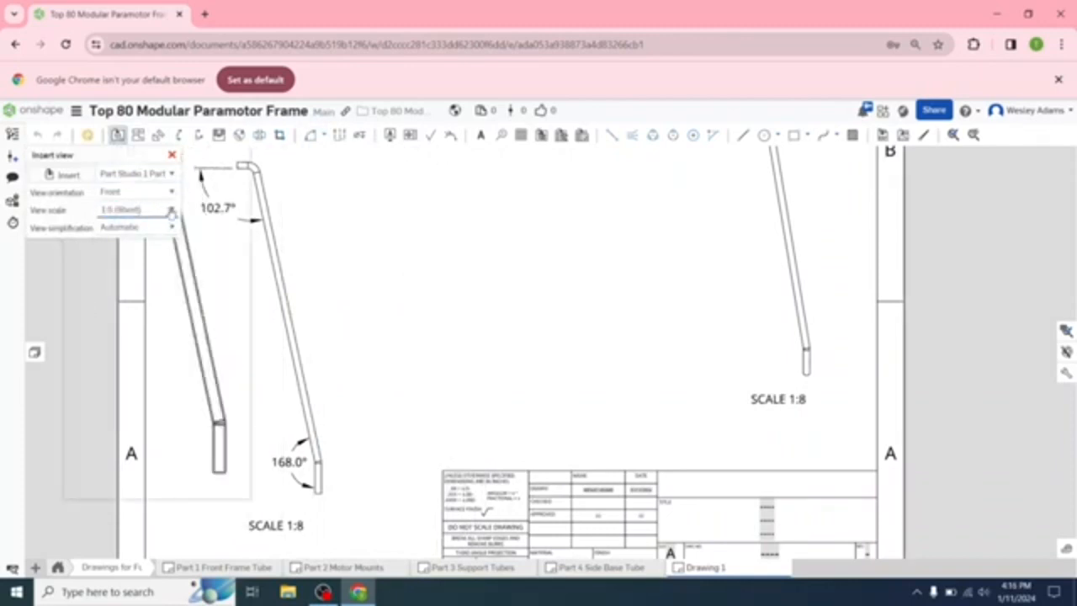
click(171, 210)
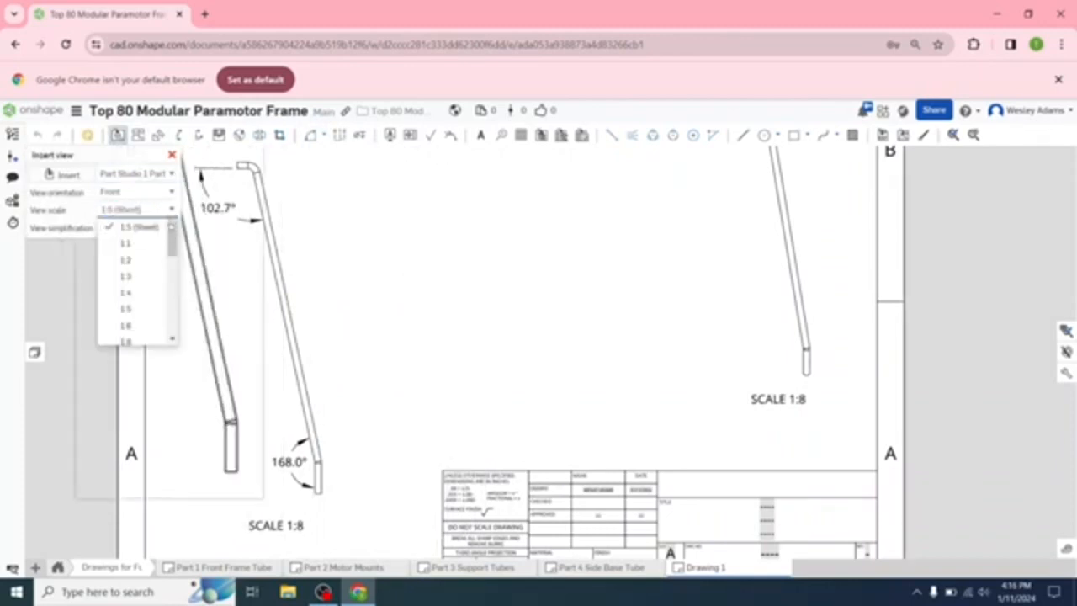
click(132, 342)
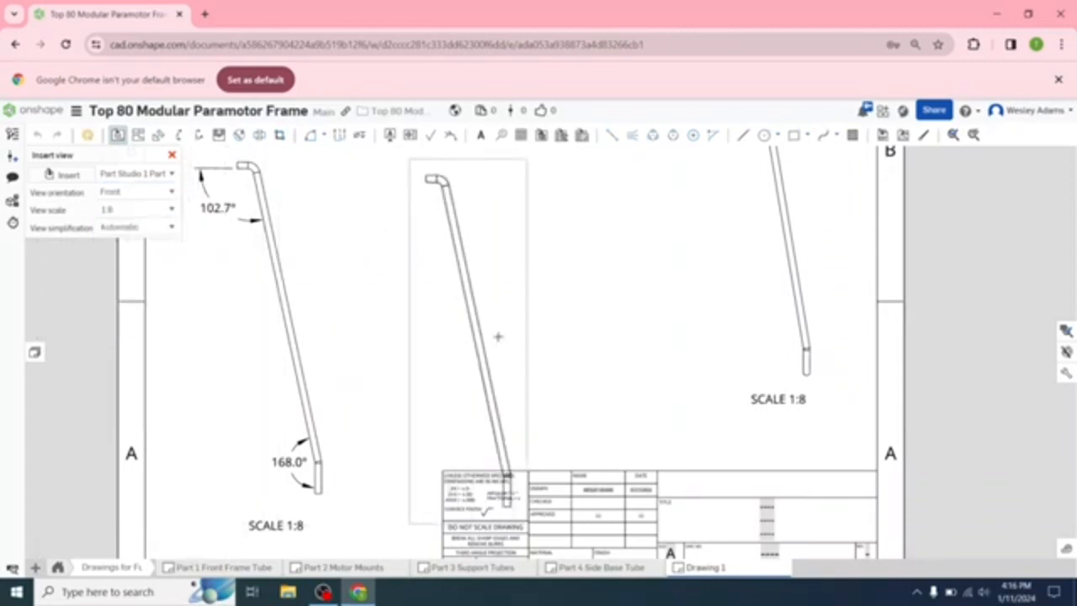
click(508, 296)
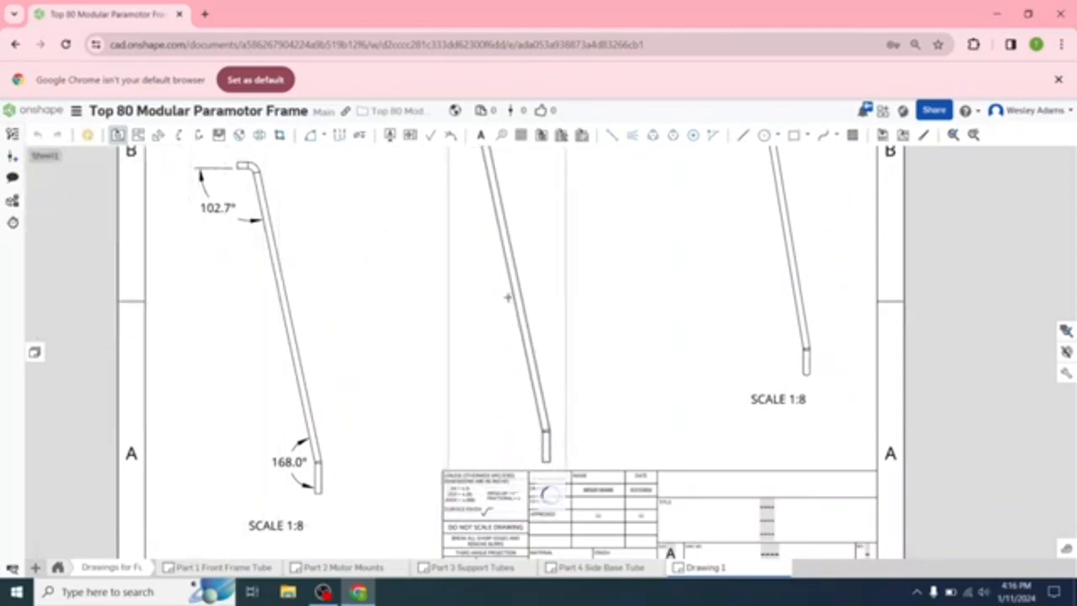
scroll(502, 297, down, 3)
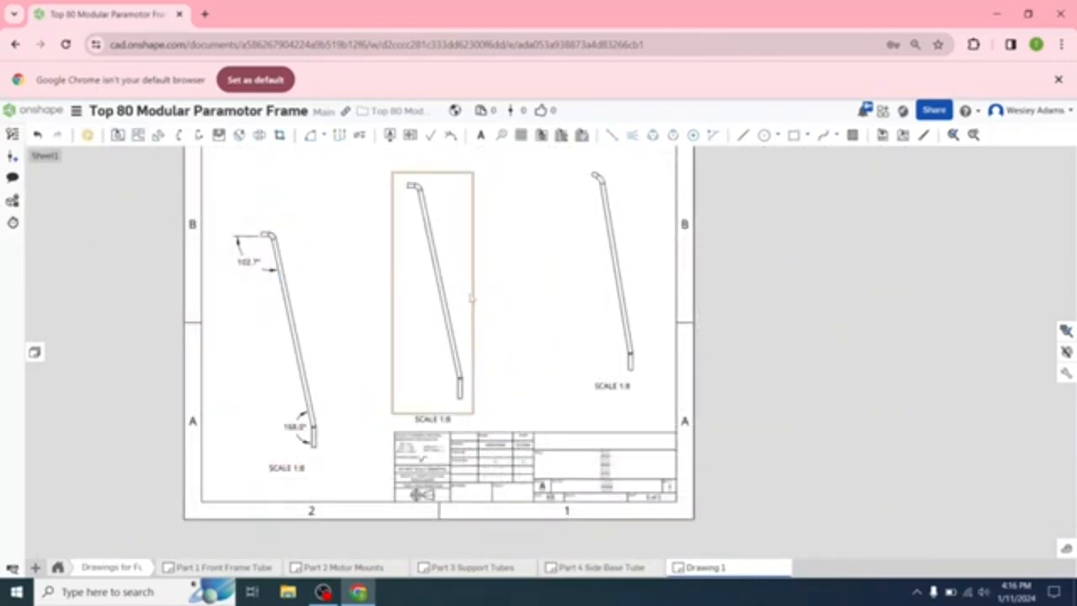
- Add a 2 point linear dimension for the horizontal length of the middle view's short upper end, placing it below the end
scroll(471, 295, up, 3)
middle_drag(507, 357, 519, 396)
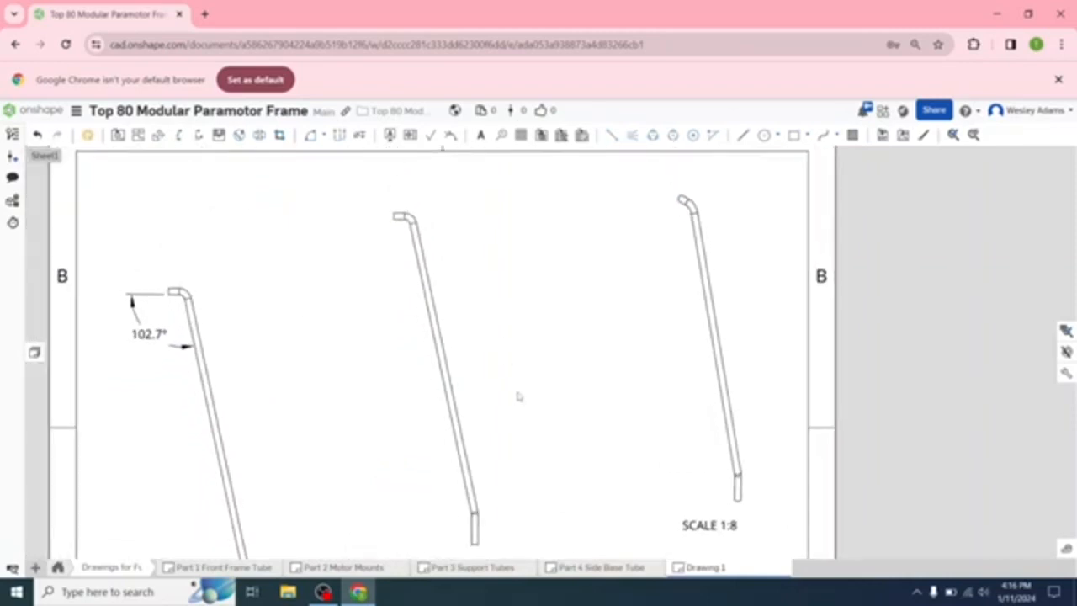
click(324, 135)
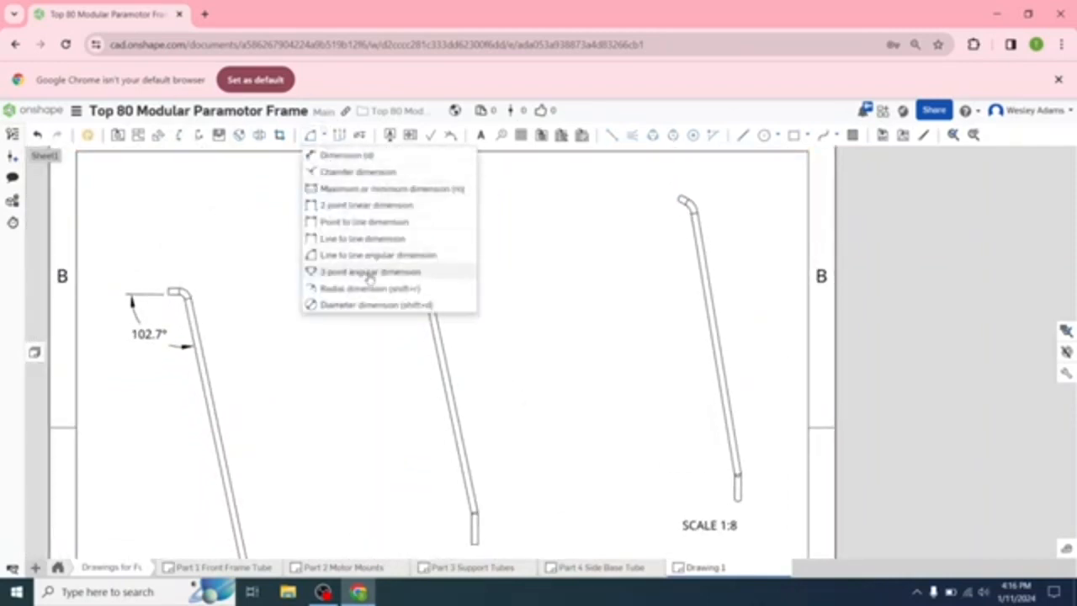
click(352, 207)
scroll(468, 226, up, 3)
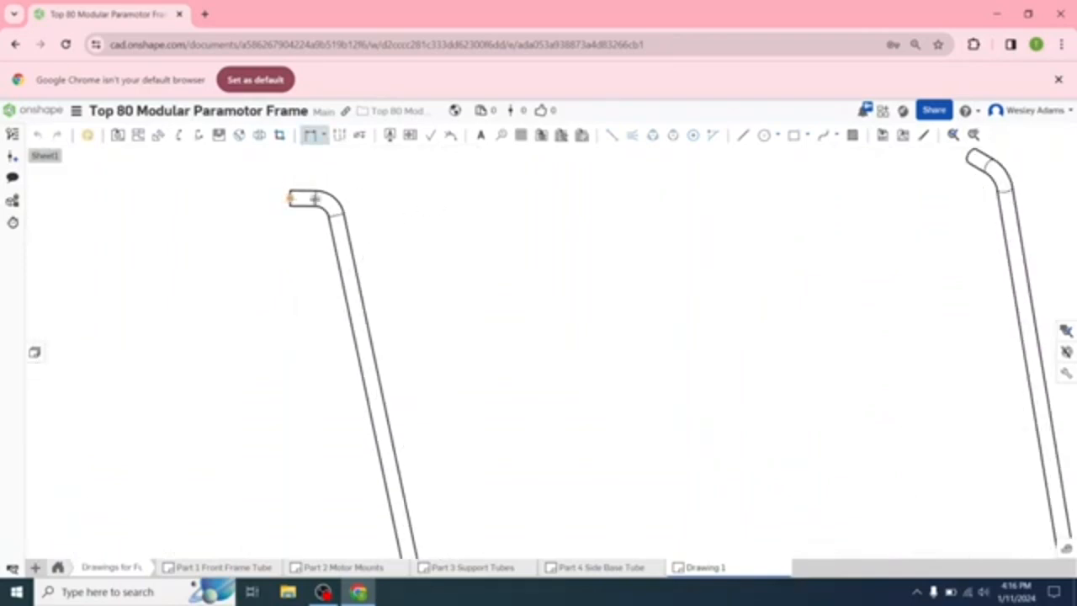
click(315, 200)
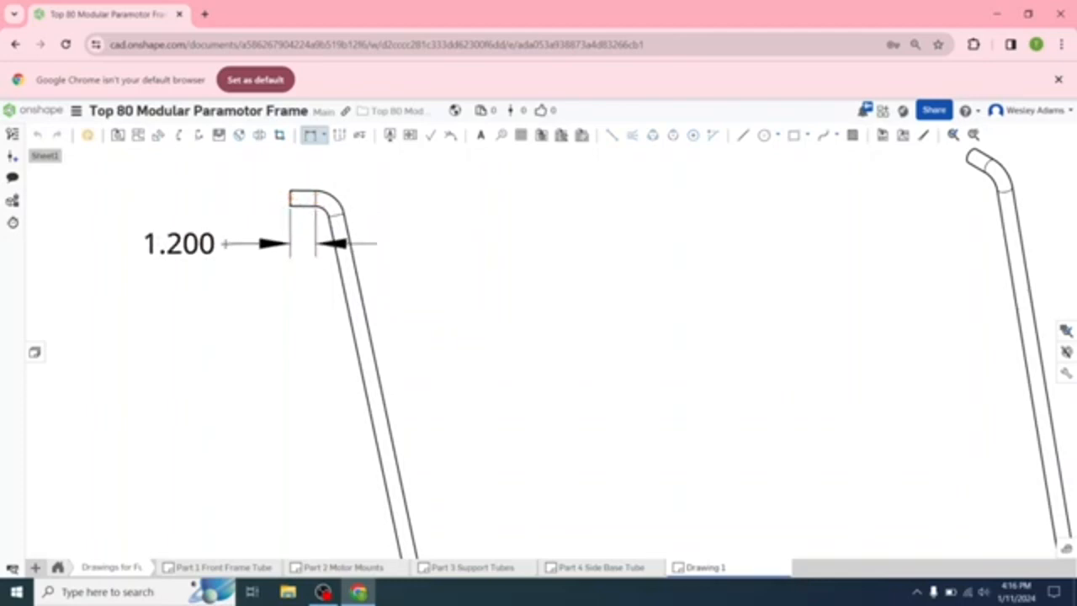
click(224, 243)
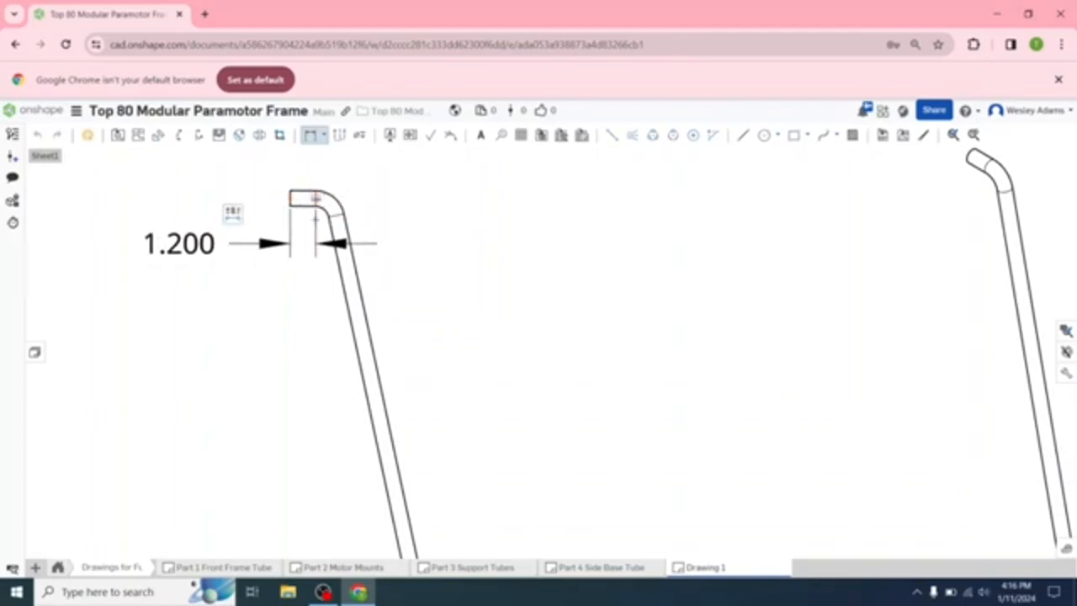
- Dimension the vertical distance across the middle view's upper bend, between the midpoints of its two tangent edges
click(336, 215)
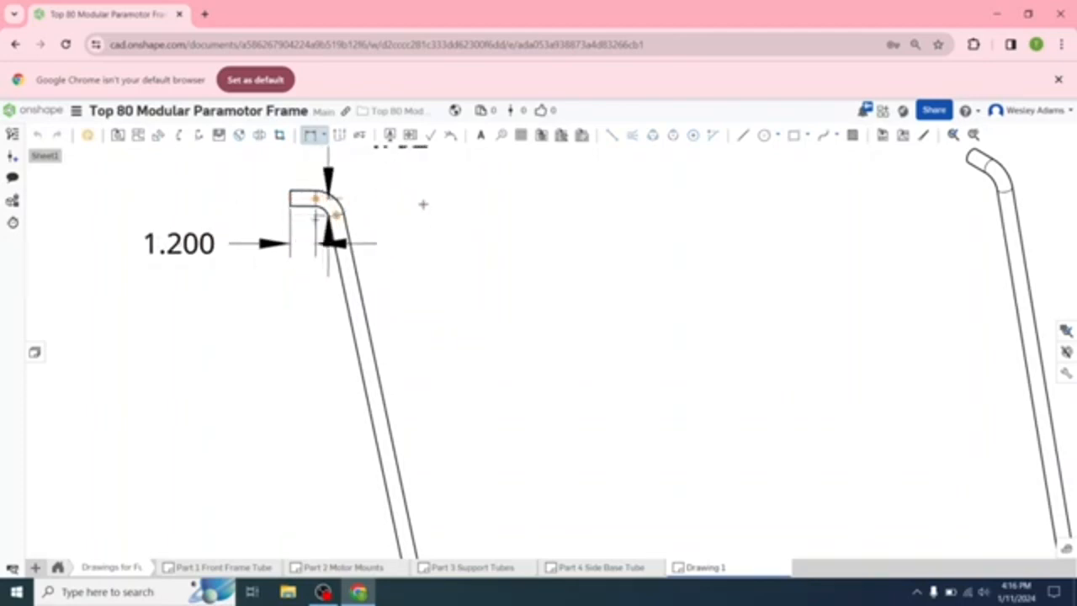
click(497, 177)
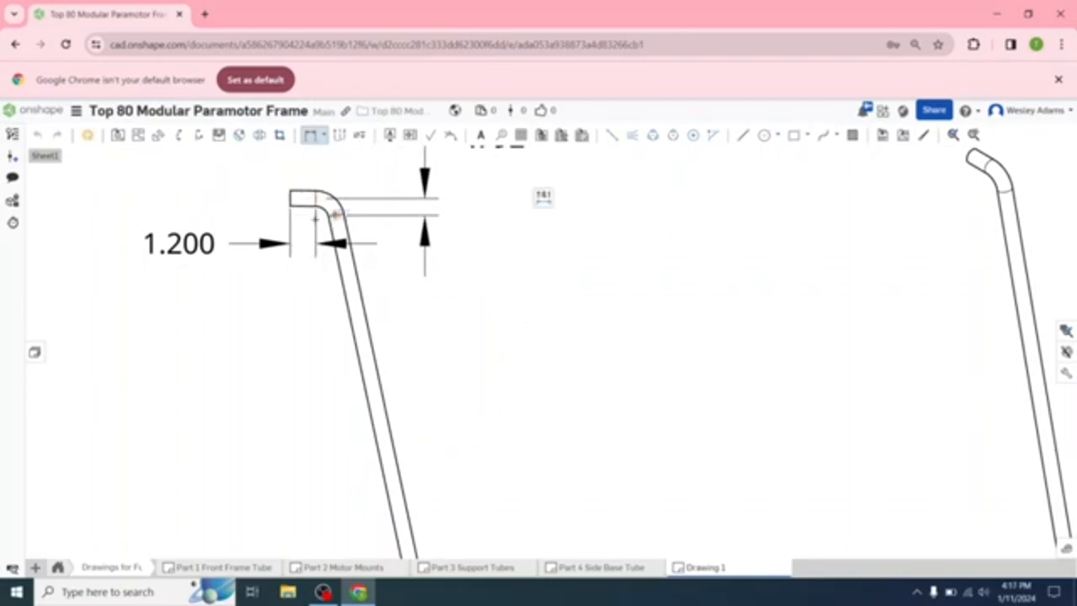
scroll(471, 373, down, 2)
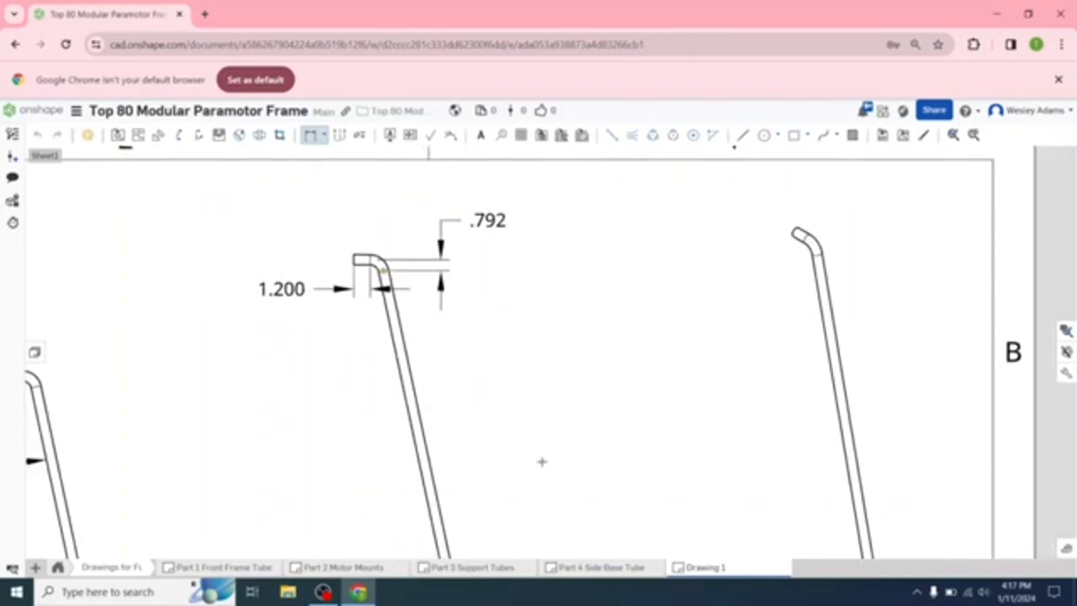
mouse_move(542, 461)
middle_down()
mouse_move(415, 337)
mouse_move(368, 254)
middle_up()
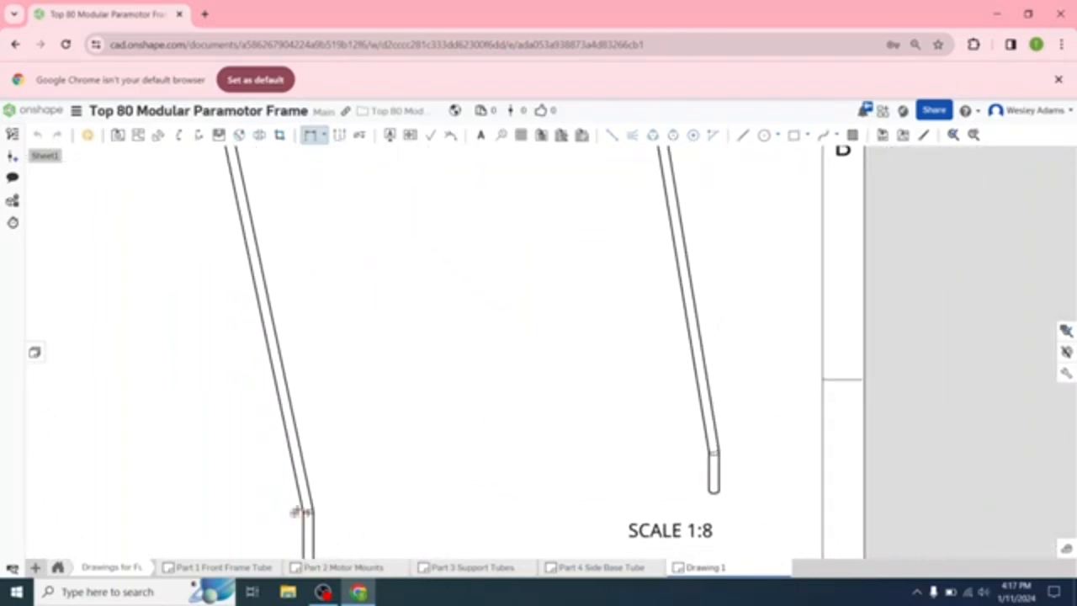
- Dimension the vertical distance of the middle view's long straight section down to the lower bend
scroll(301, 512, up, 2)
click(315, 511)
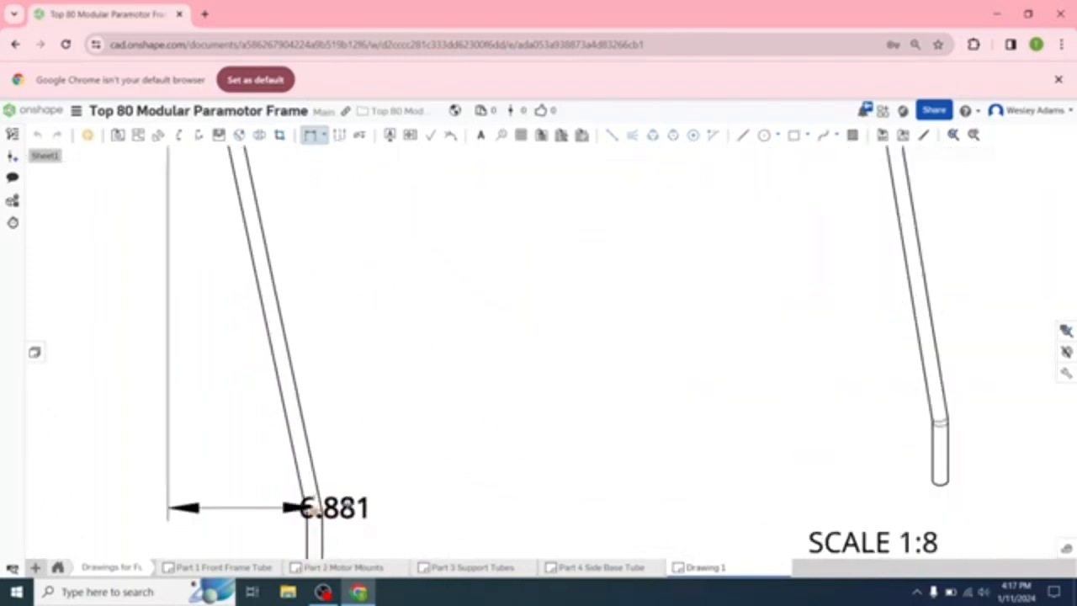
click(495, 384)
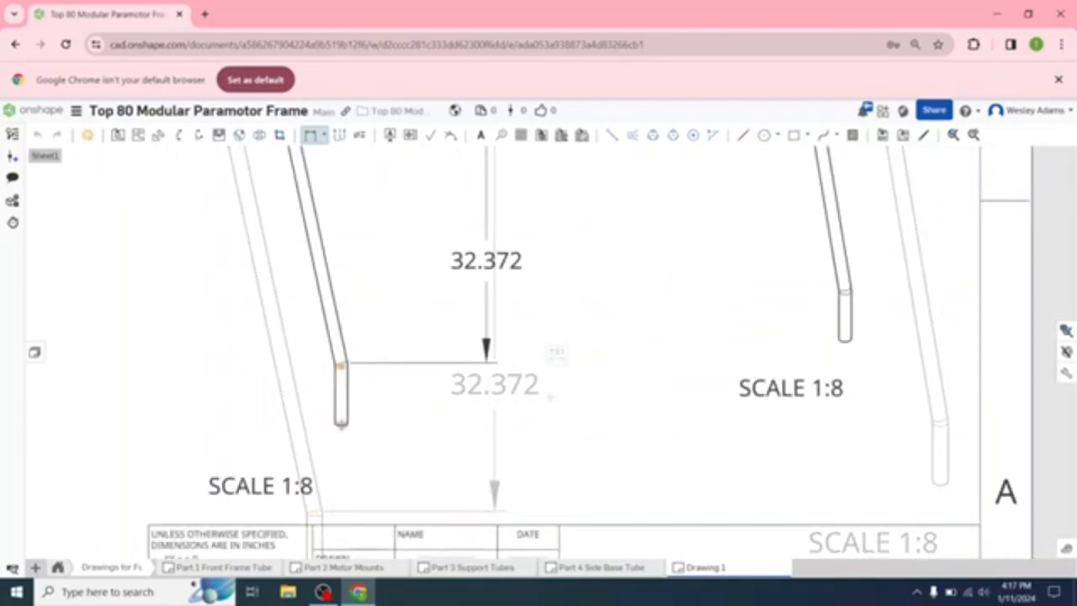
- Dimension the vertical length of the middle view's short lower end, from the bend to the tube's end
click(341, 365)
click(341, 423)
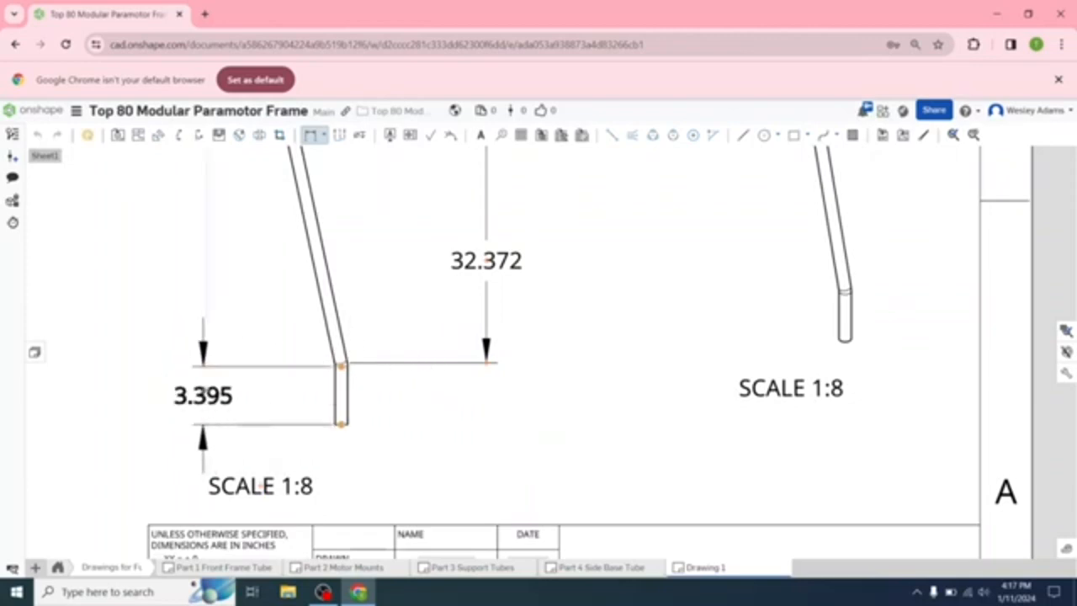
click(206, 395)
- Add a diameter dimension to the long tube section in the isometric view
scroll(414, 423, down, 3)
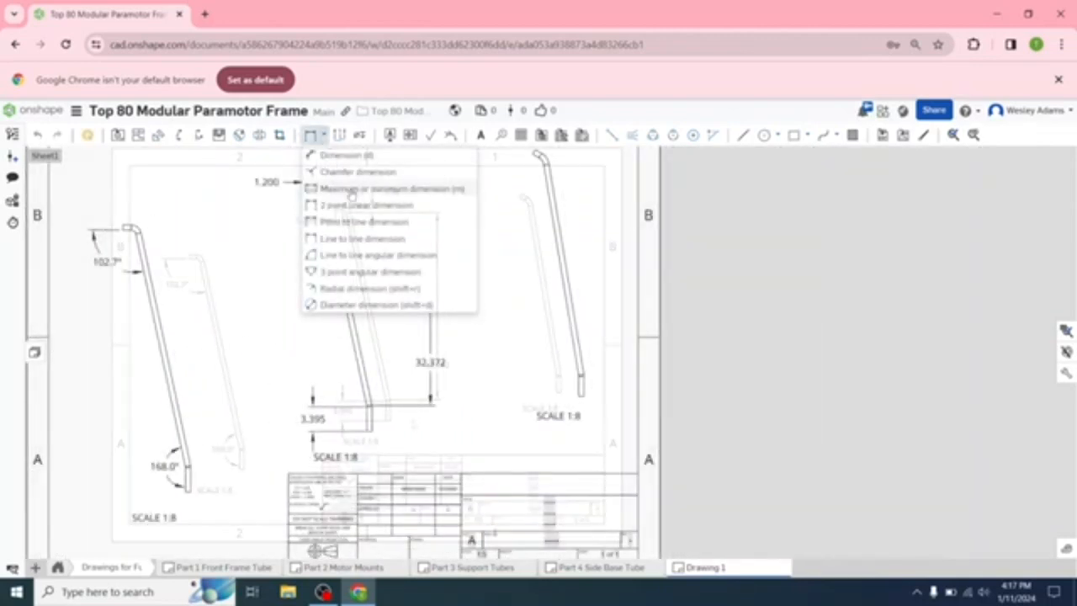
click(338, 157)
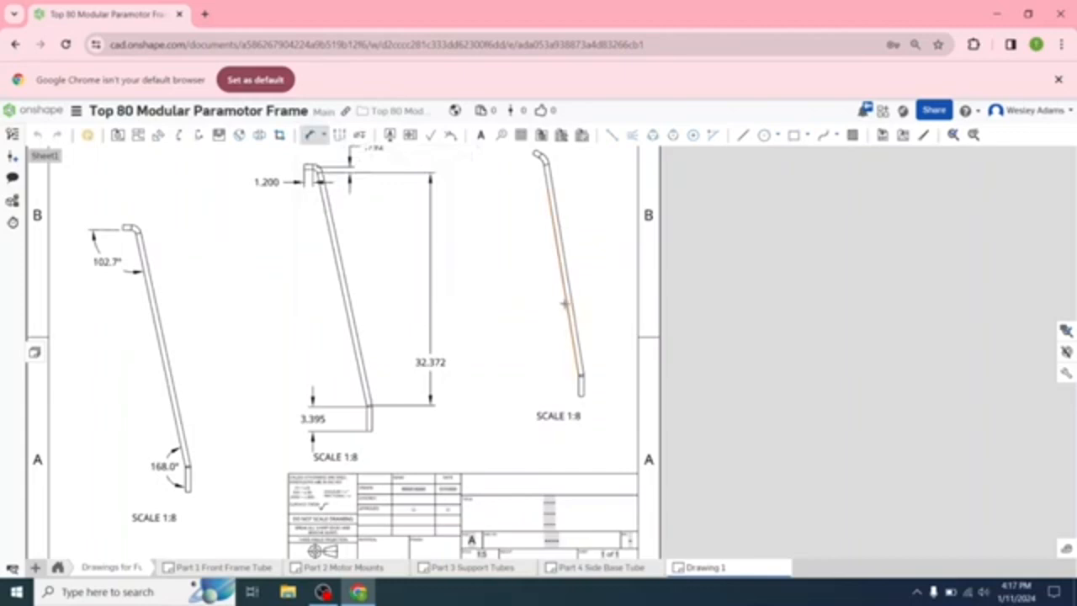
click(565, 303)
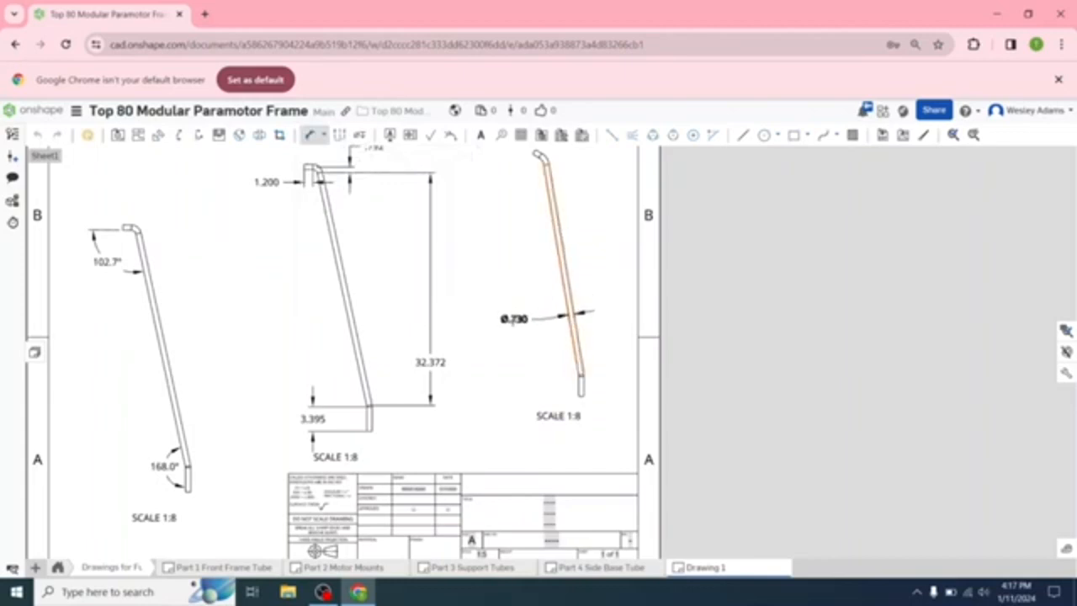
click(495, 320)
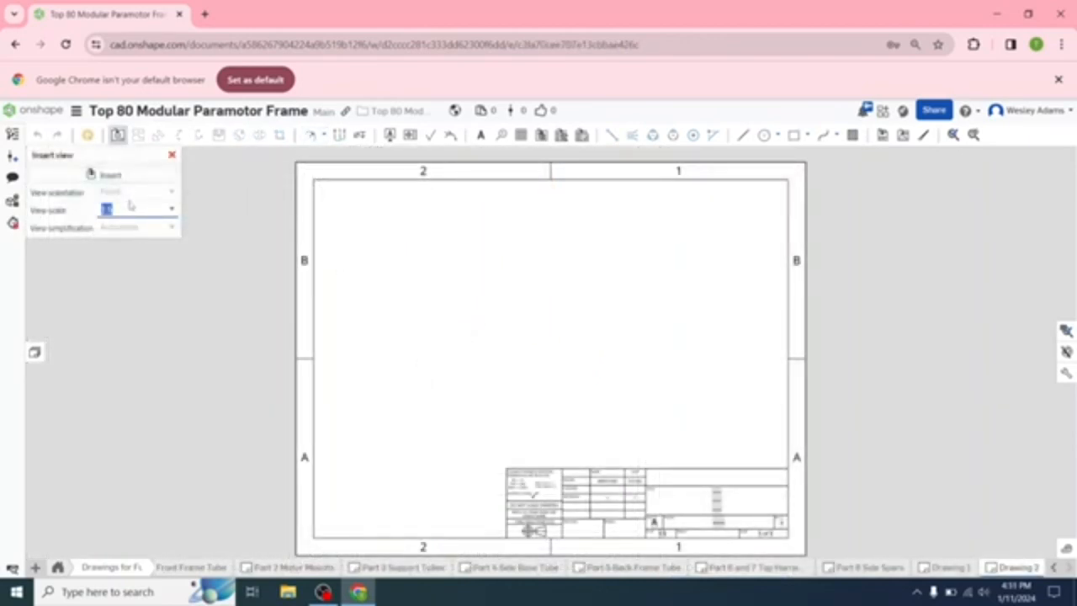
- Insert a Front view of Part 10 Top Hoop Segments in the middle of the blank Drawing 2 sheet
click(126, 178)
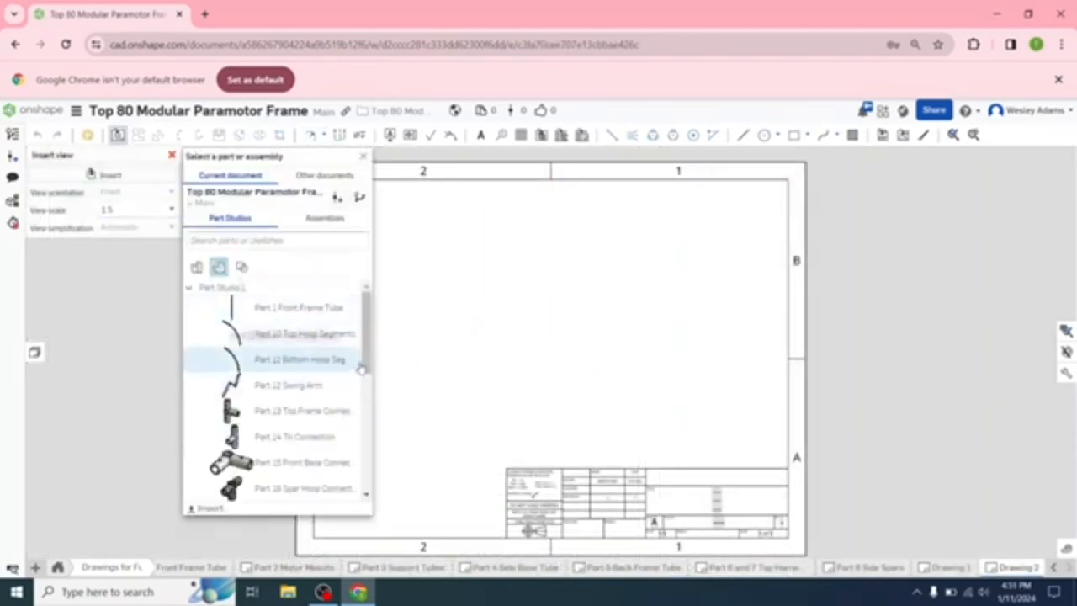
click(324, 334)
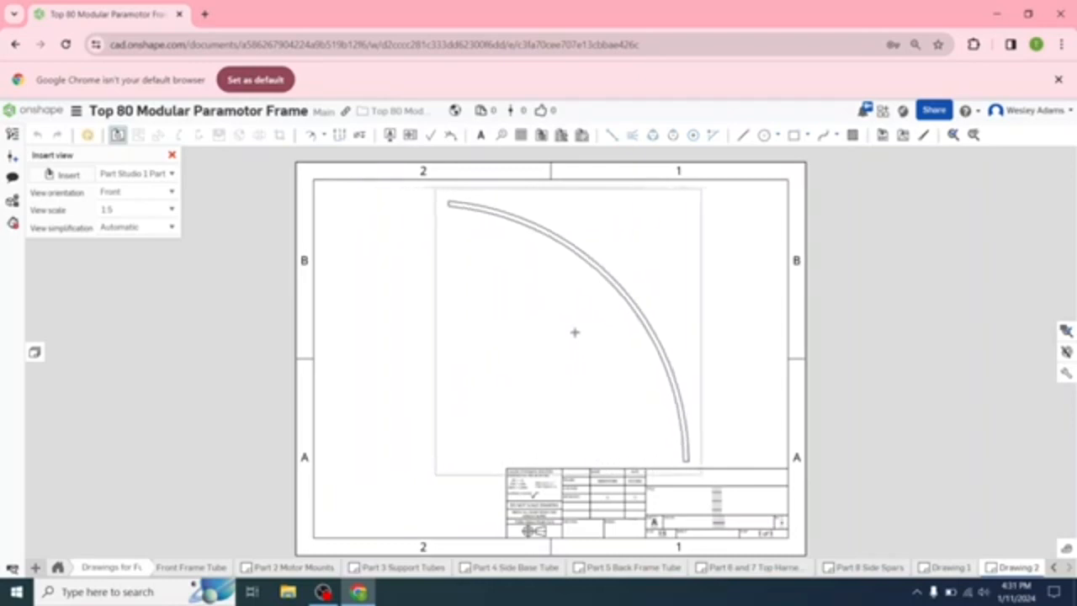
click(557, 327)
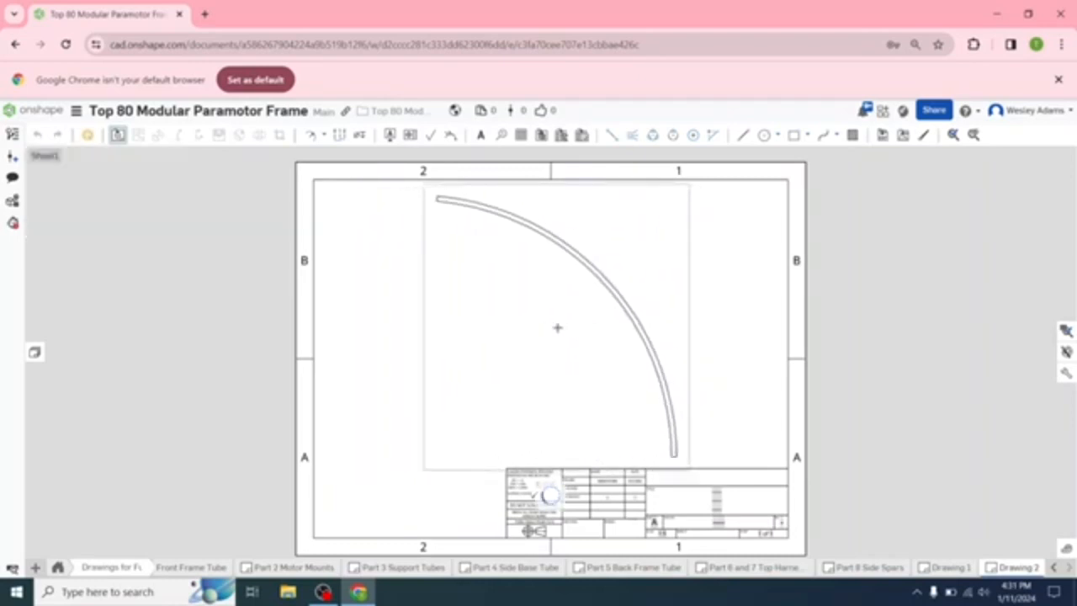
- Add radial dimensions to the inner and outer arcs of the curved hoop segment
click(323, 135)
click(337, 288)
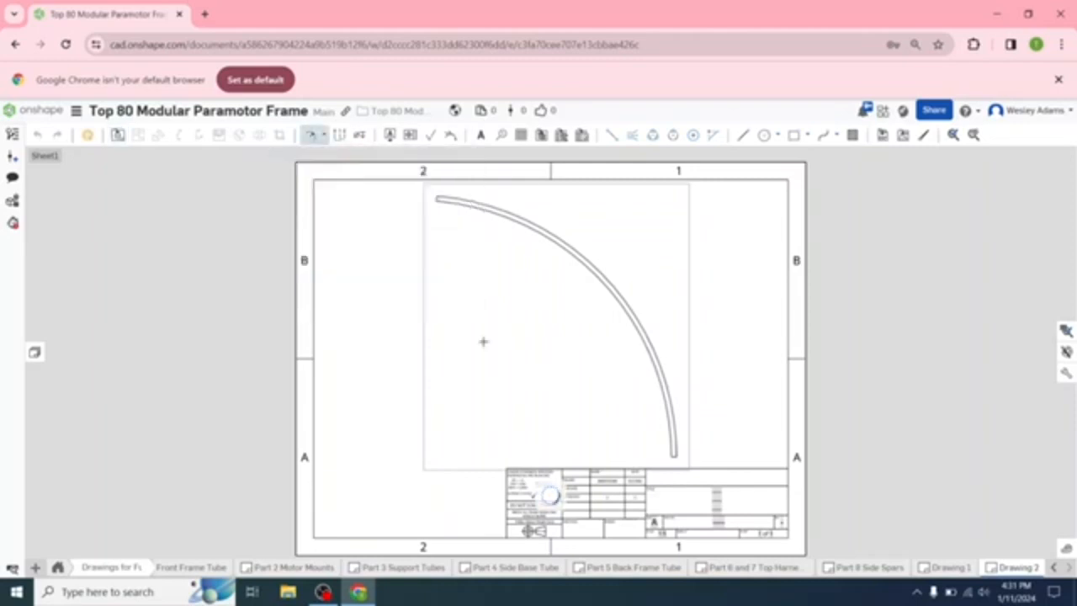
click(604, 301)
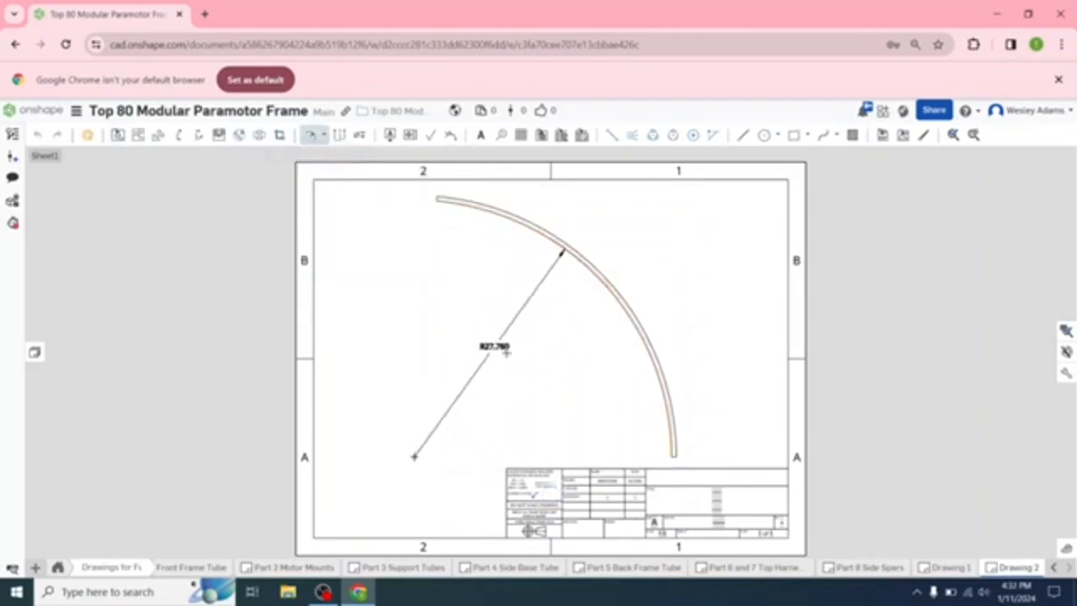
click(455, 308)
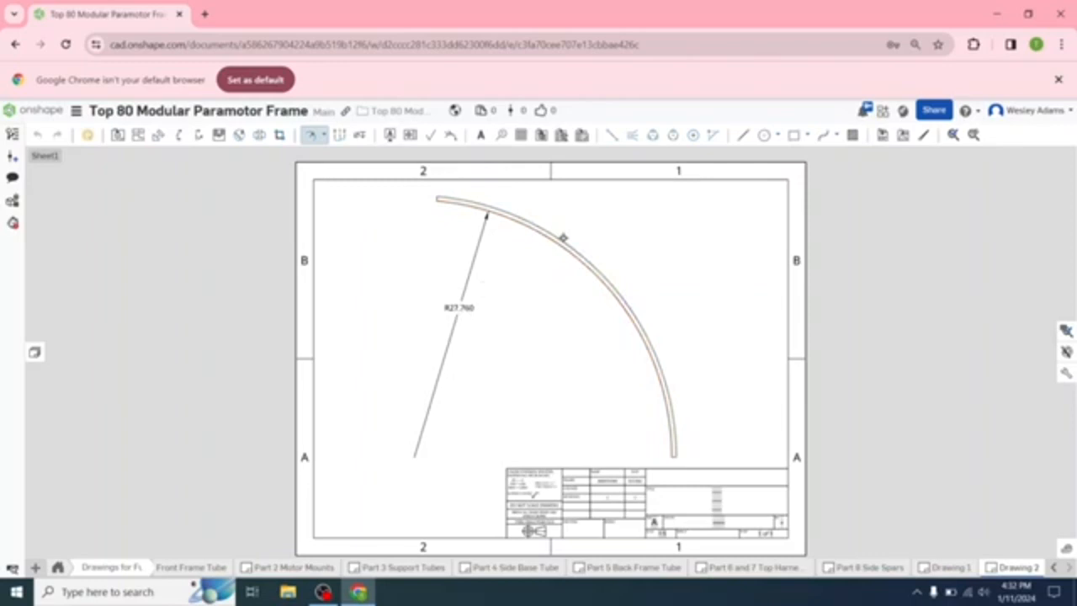
click(574, 246)
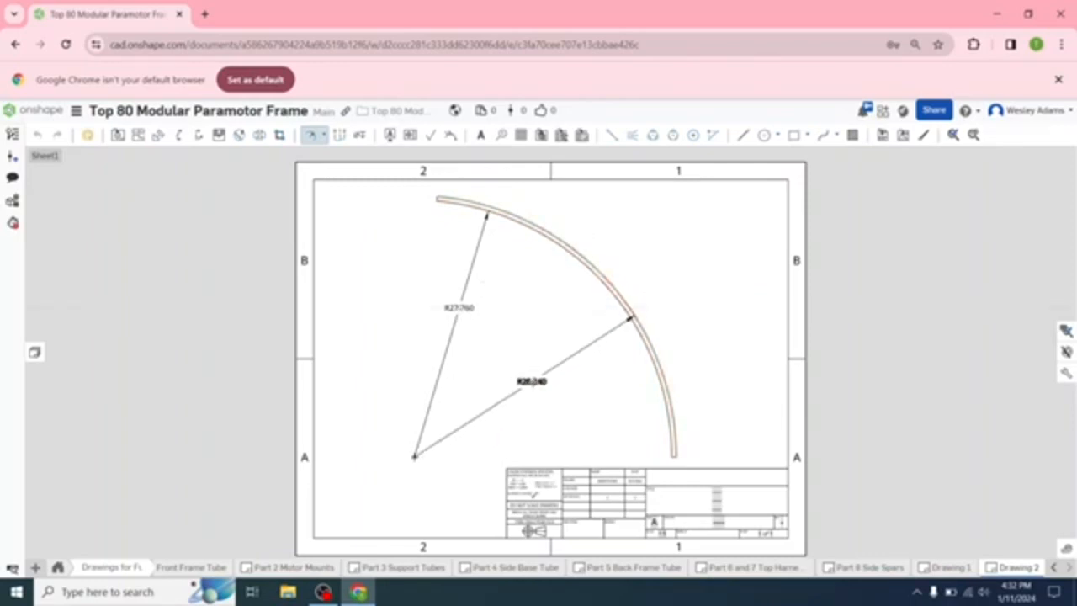
click(530, 381)
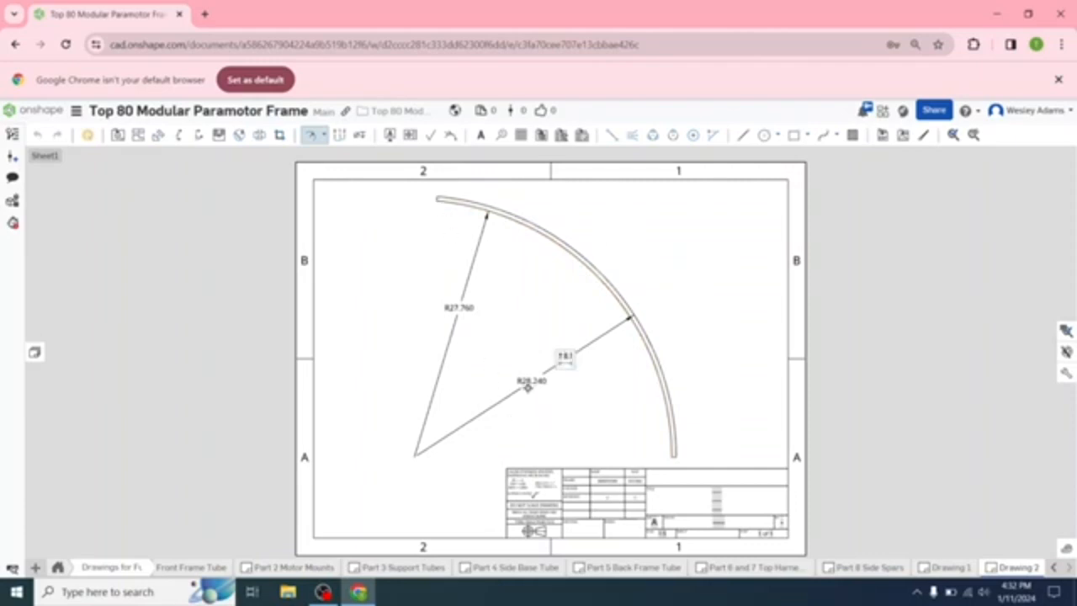
- Add diameter dimensions to the inner and outer arcs of the hoop segment
click(323, 135)
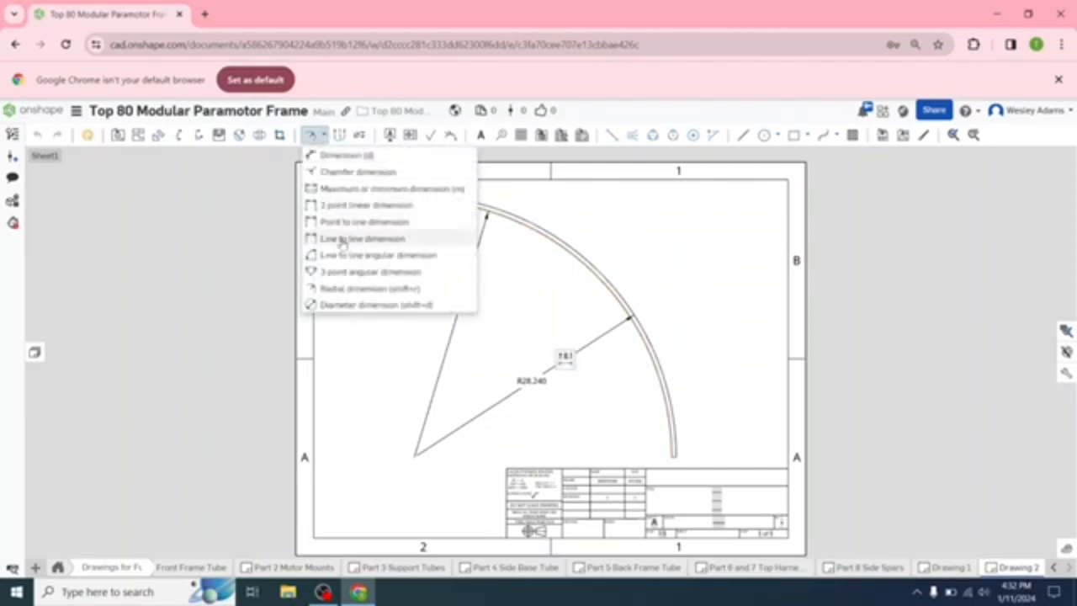
click(336, 302)
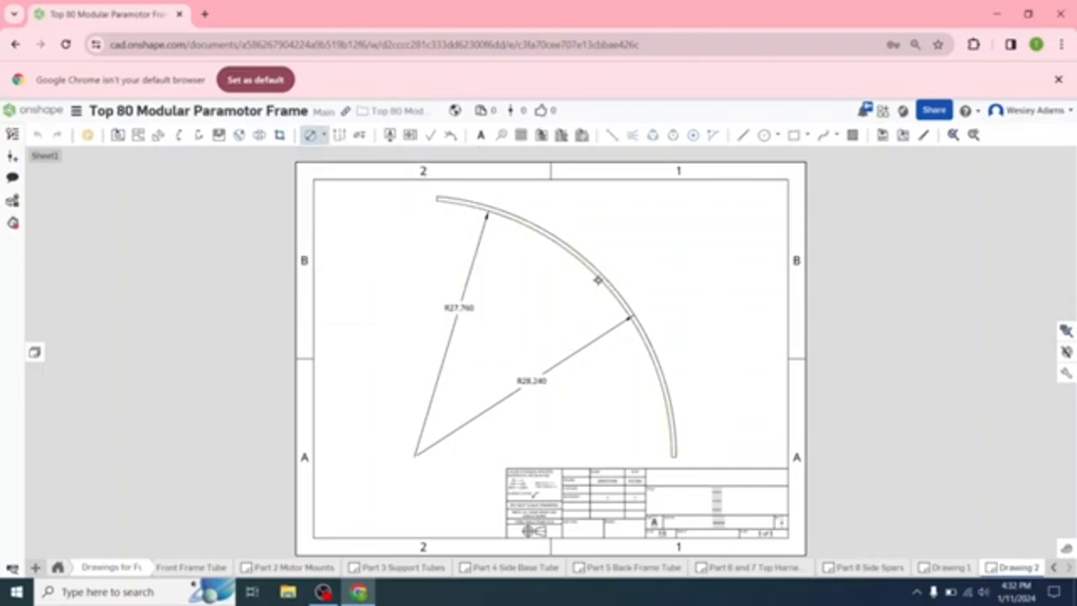
click(597, 280)
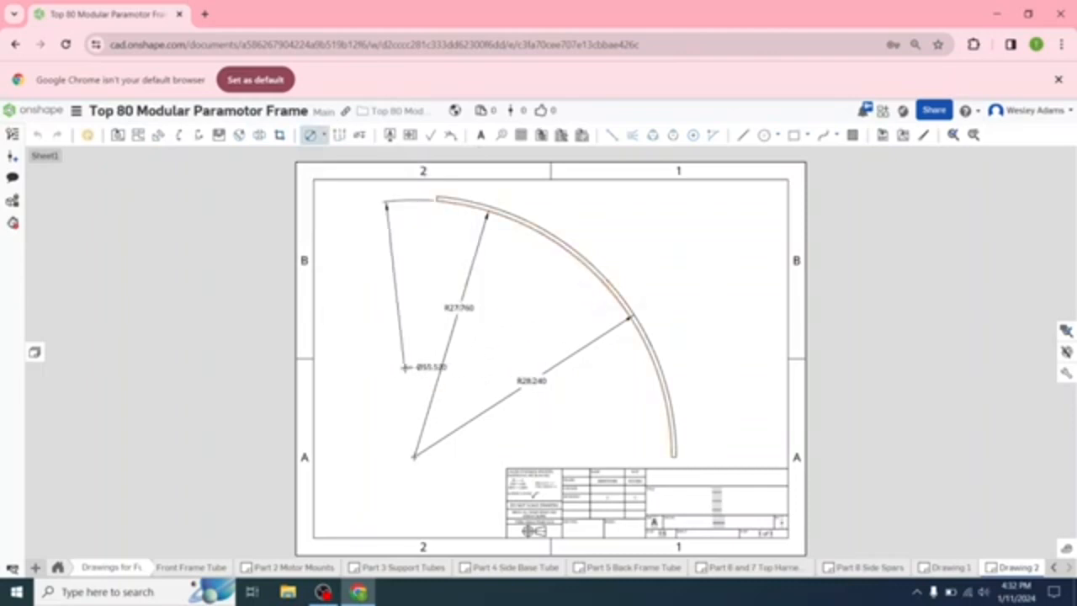
click(385, 399)
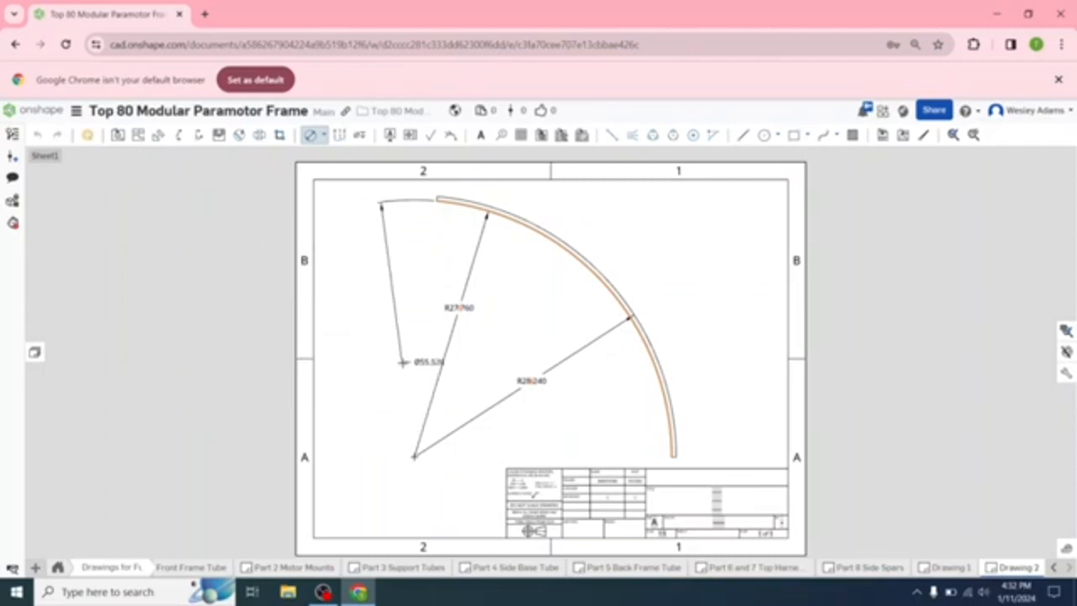
click(402, 362)
click(580, 251)
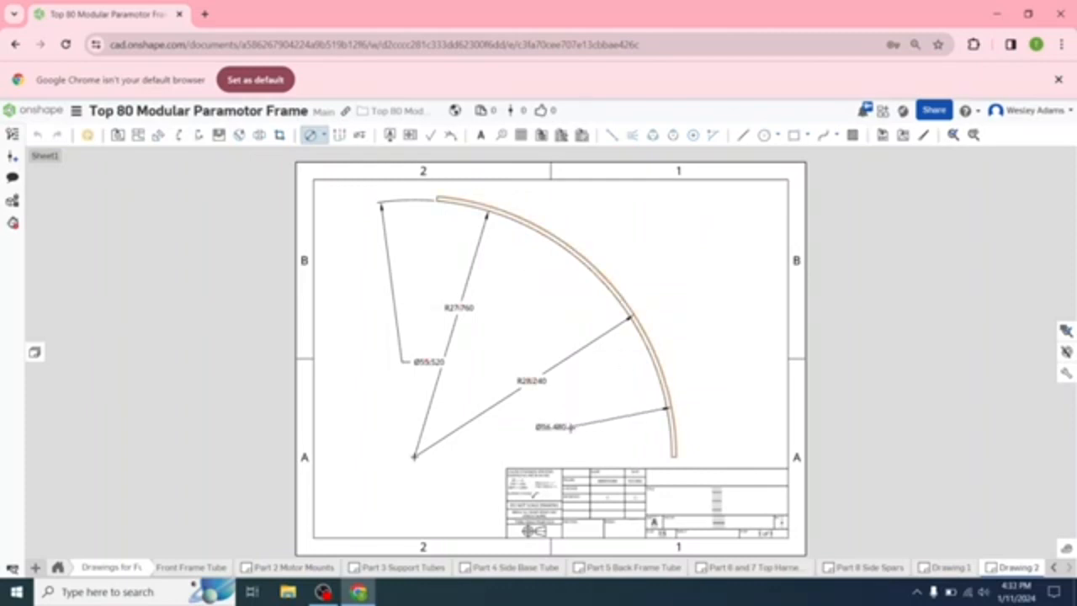
click(571, 428)
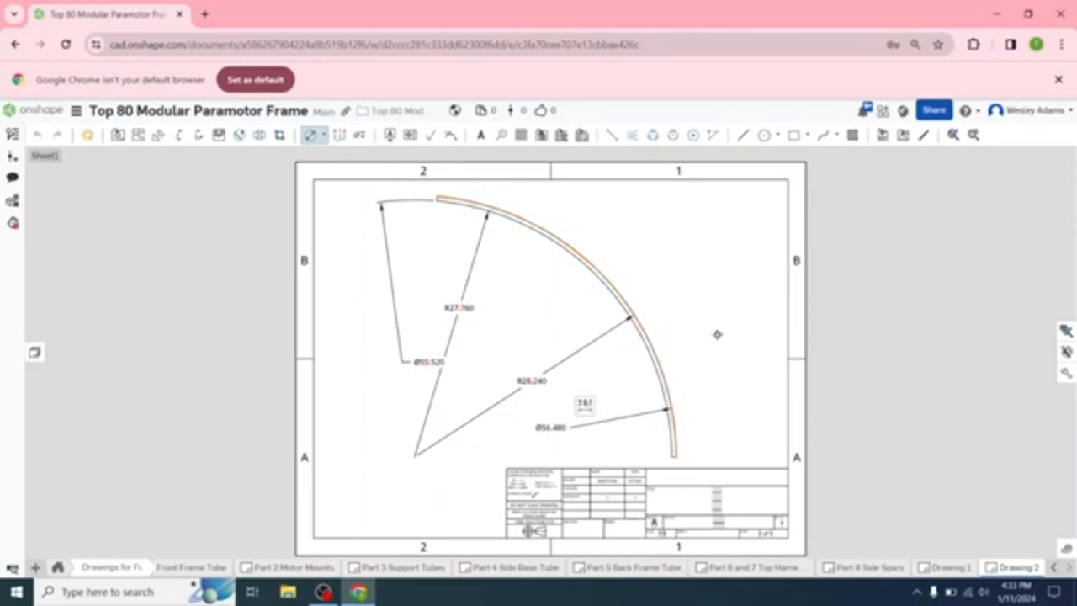
- Dimension the tube thickness between the inner and outer arcs near the hoop segment's lower end
click(323, 134)
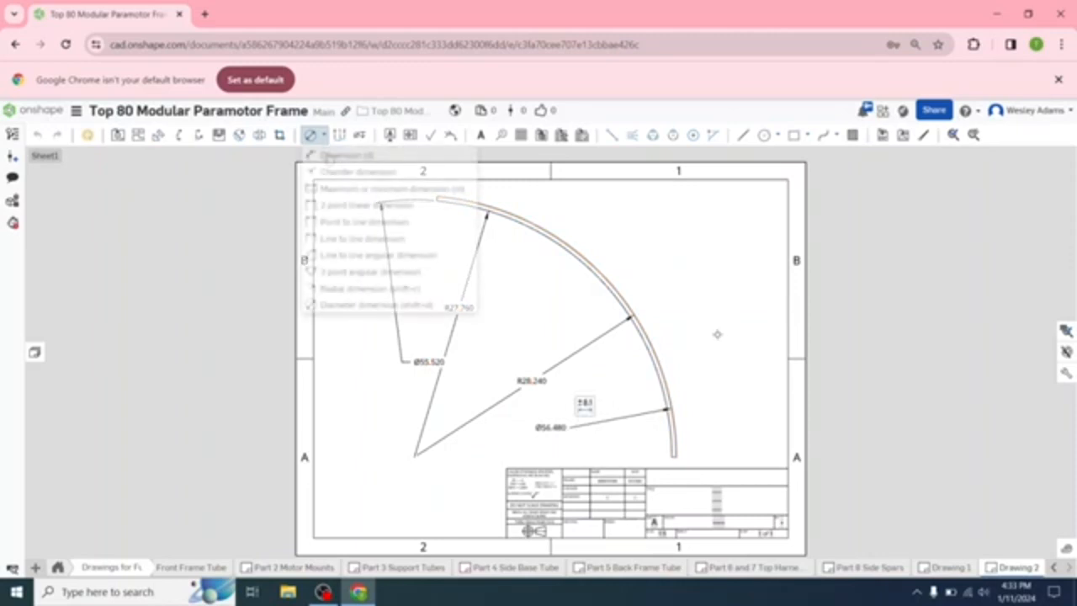
click(329, 155)
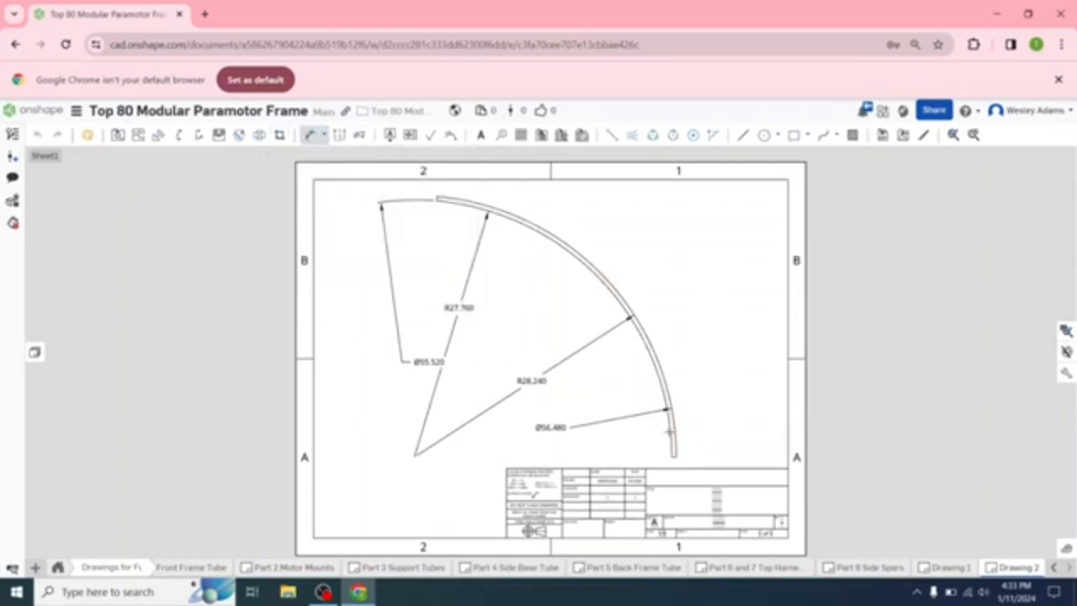
click(672, 434)
click(676, 434)
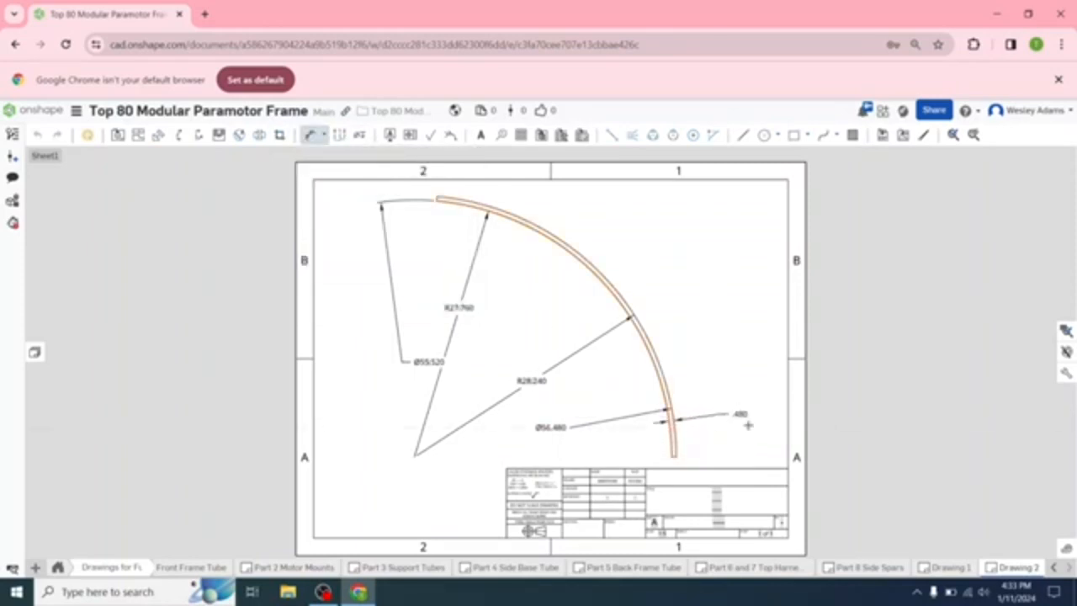
click(750, 428)
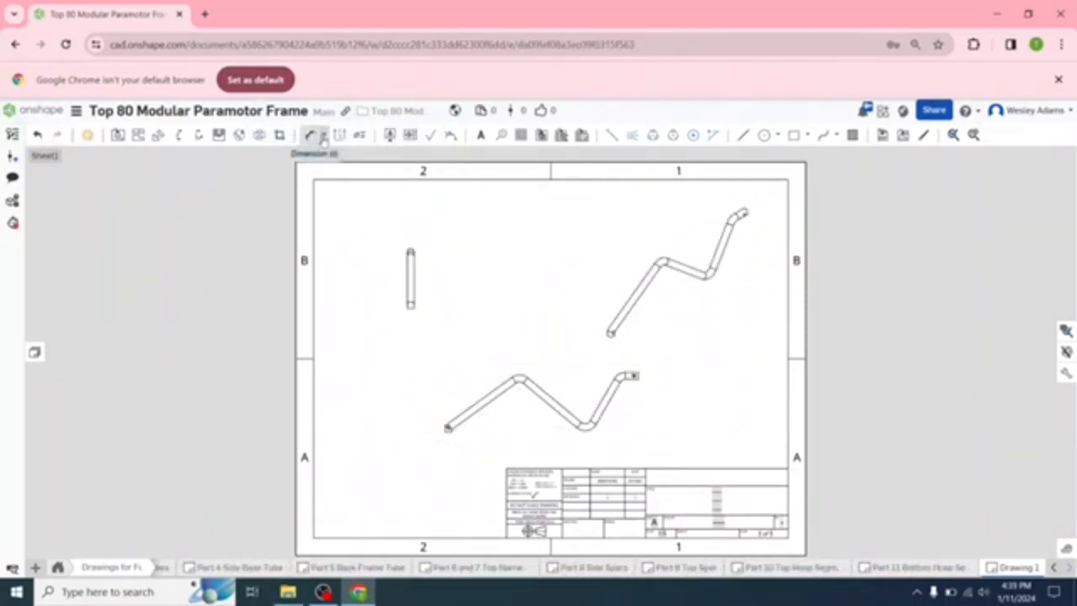
- Add radial dimensions to the inside arcs of all three bends in the bent tube's lower view in Drawing 1
click(323, 134)
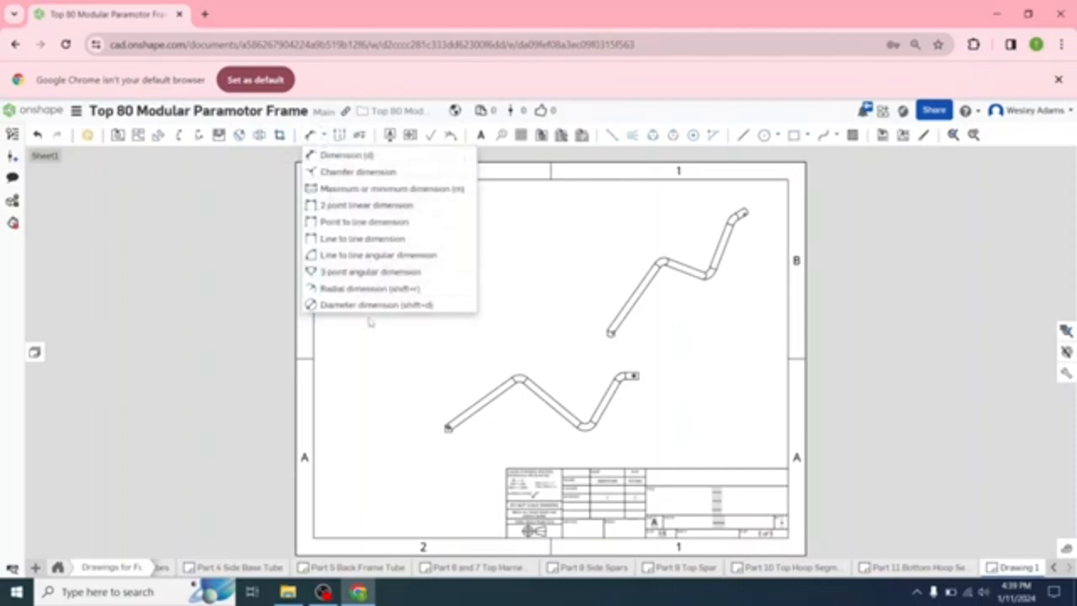
click(346, 289)
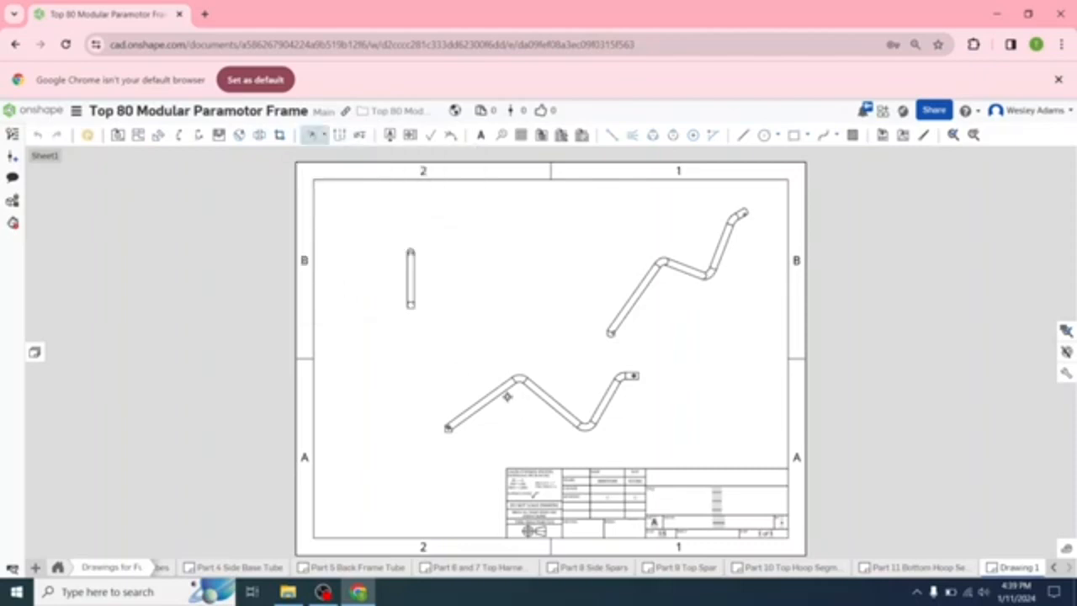
scroll(515, 410, up, 5)
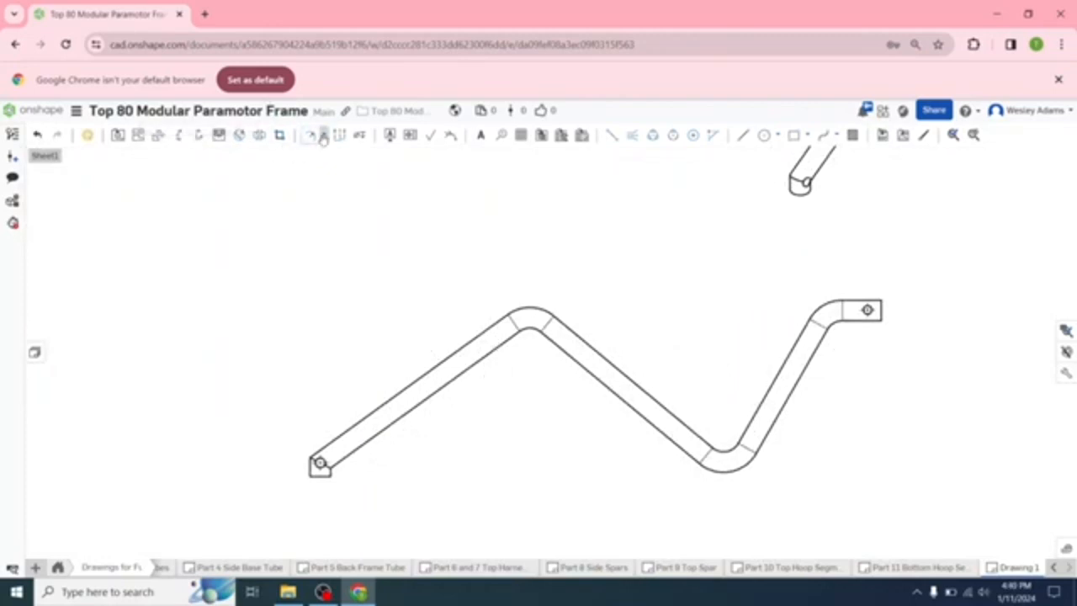
click(324, 136)
click(324, 288)
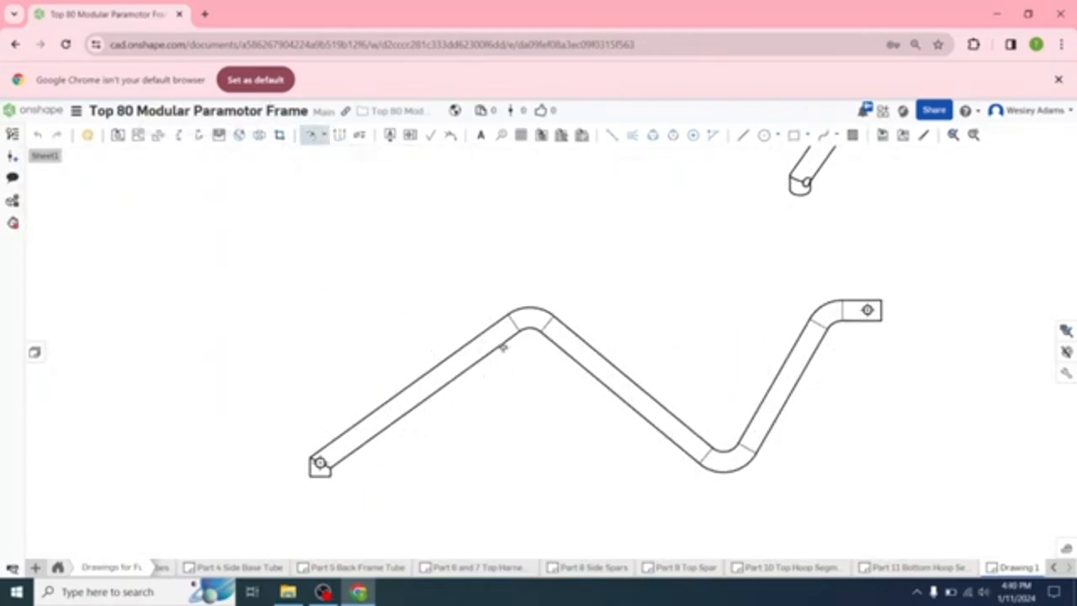
click(525, 328)
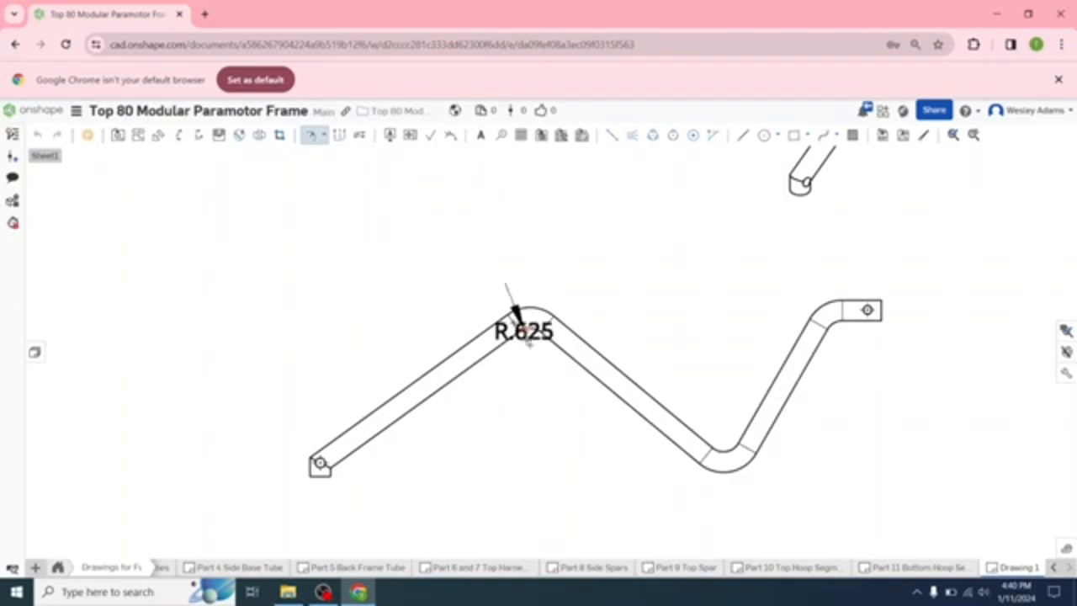
click(528, 407)
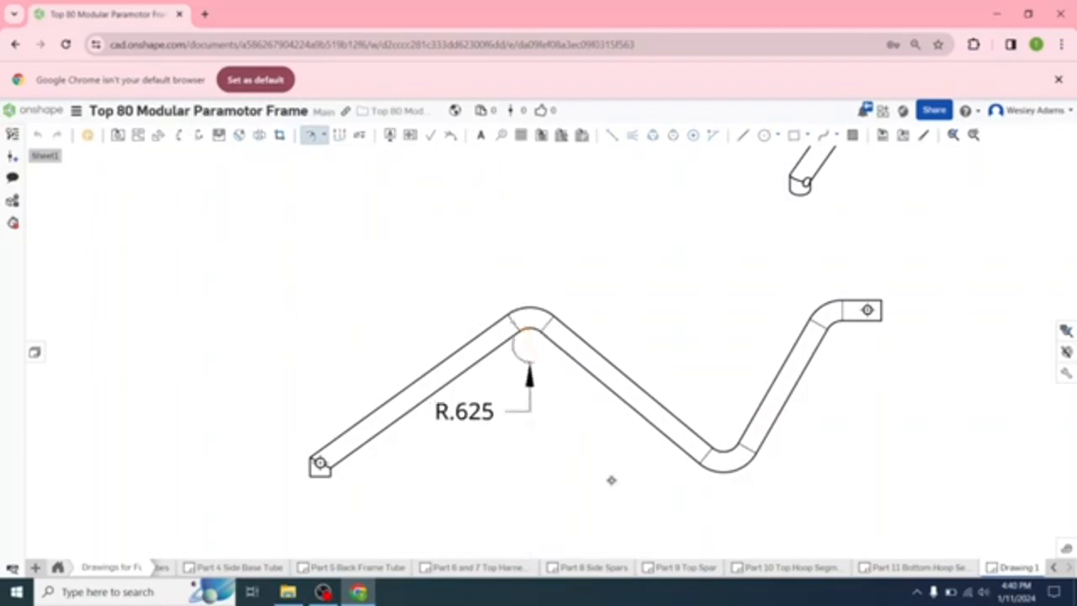
click(720, 450)
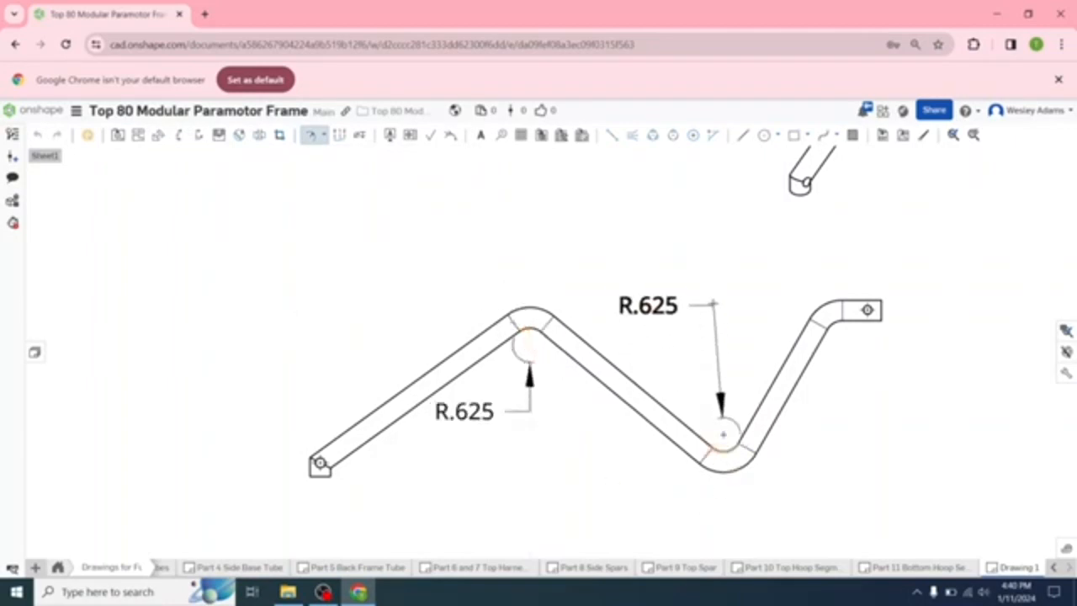
click(718, 284)
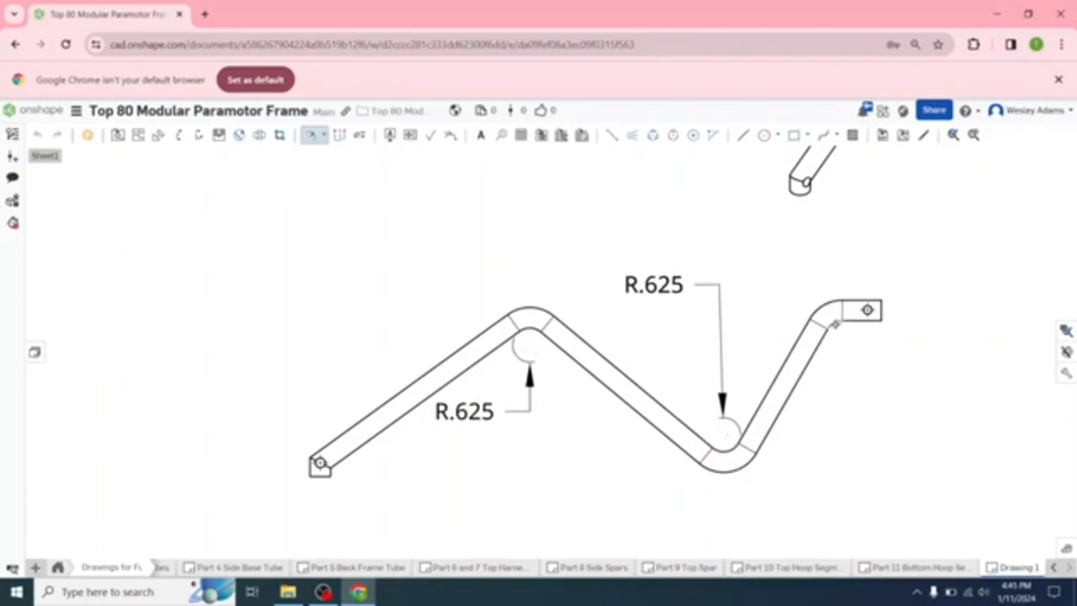
click(842, 347)
click(866, 414)
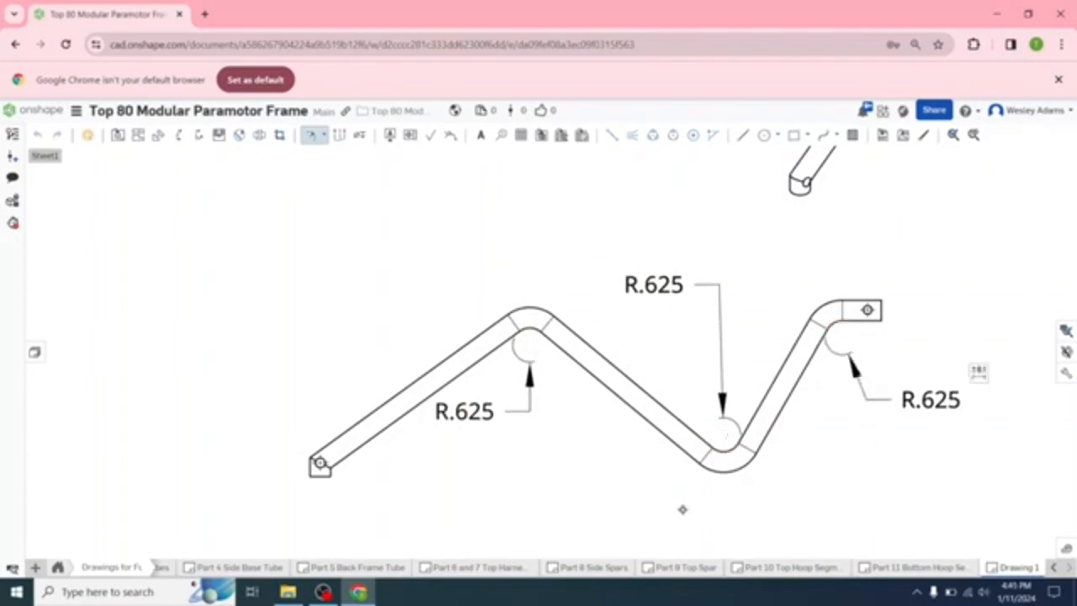
- Add line-to-line angular dimensions at the lower view's three bends and at the tube's lower-left end
click(321, 140)
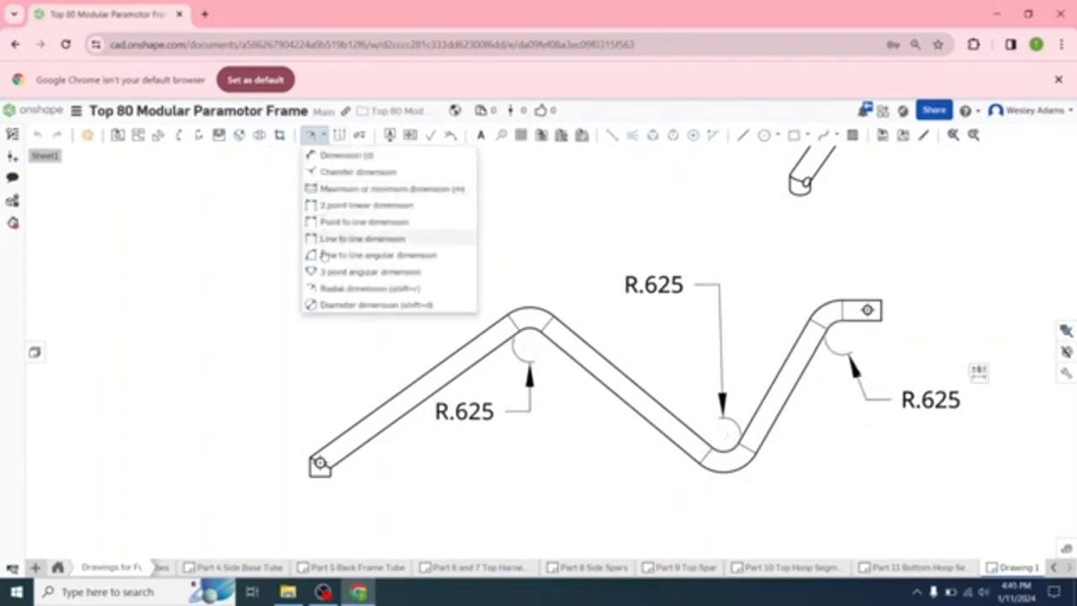
click(376, 256)
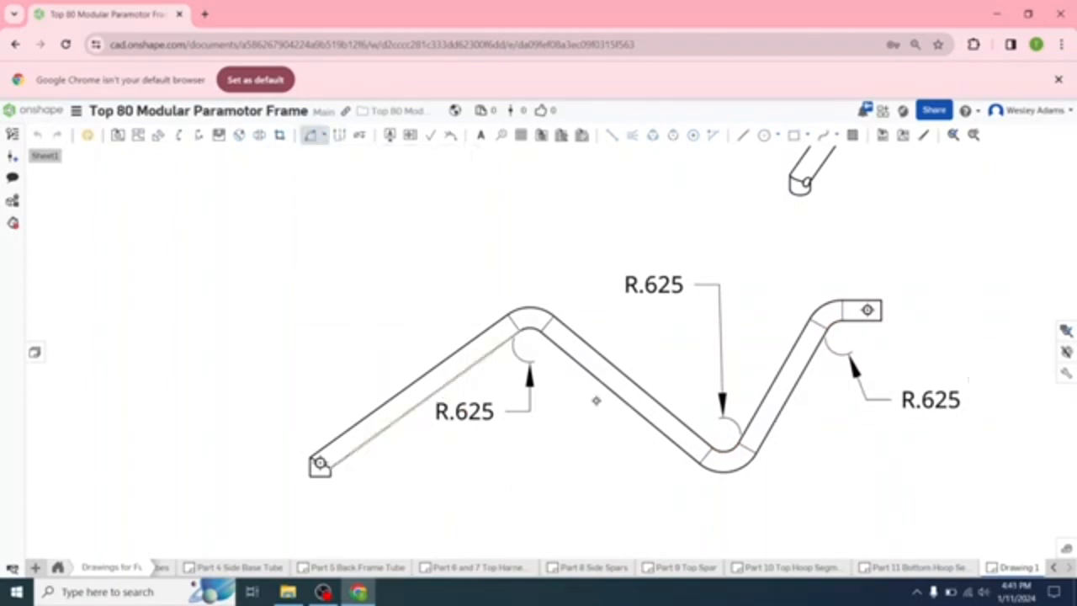
click(603, 386)
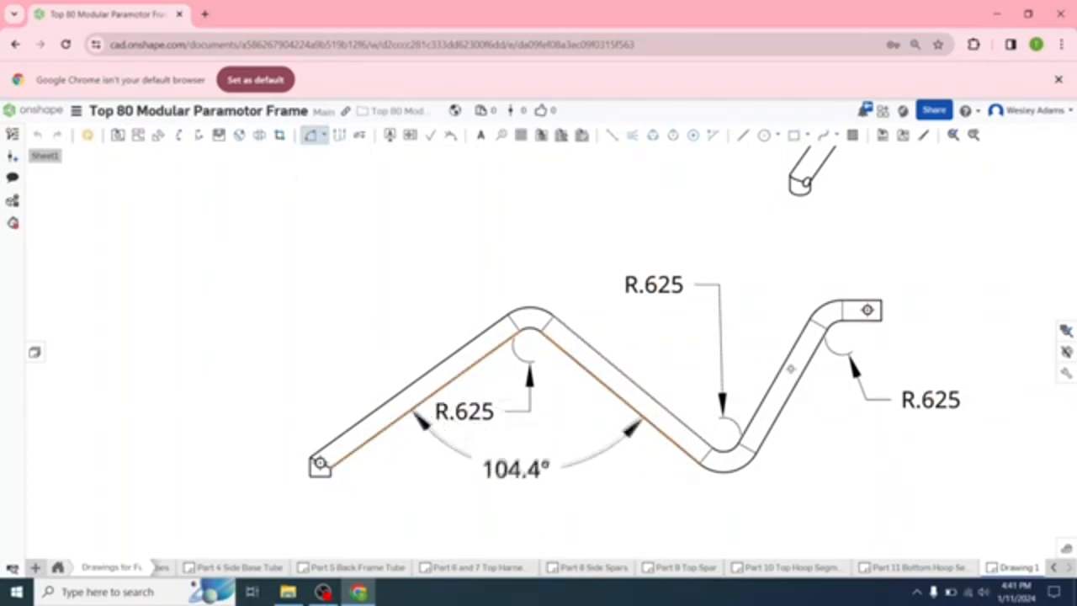
click(515, 467)
click(771, 358)
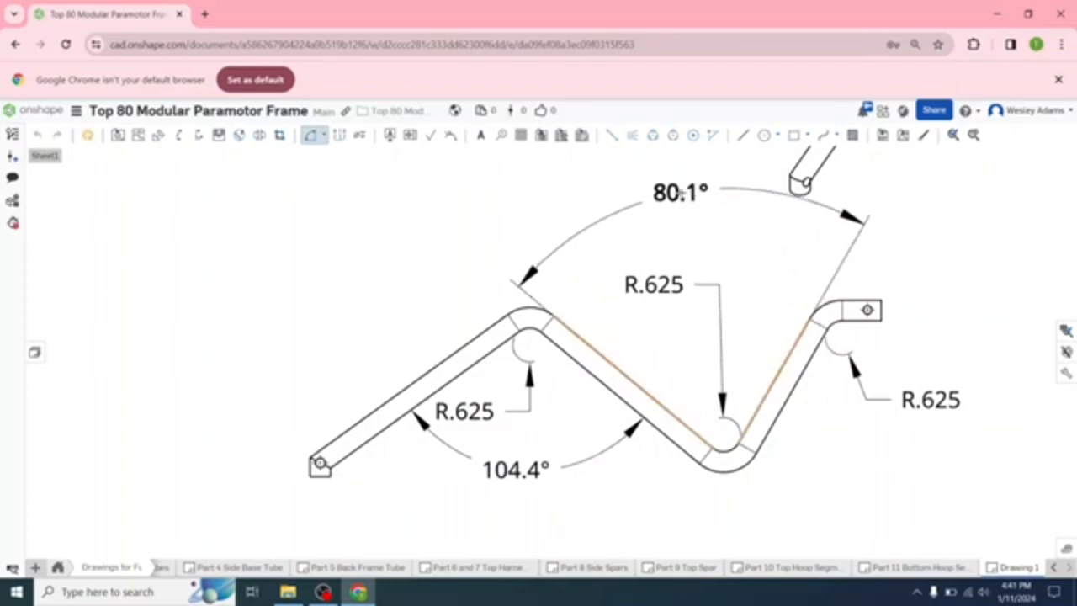
click(680, 194)
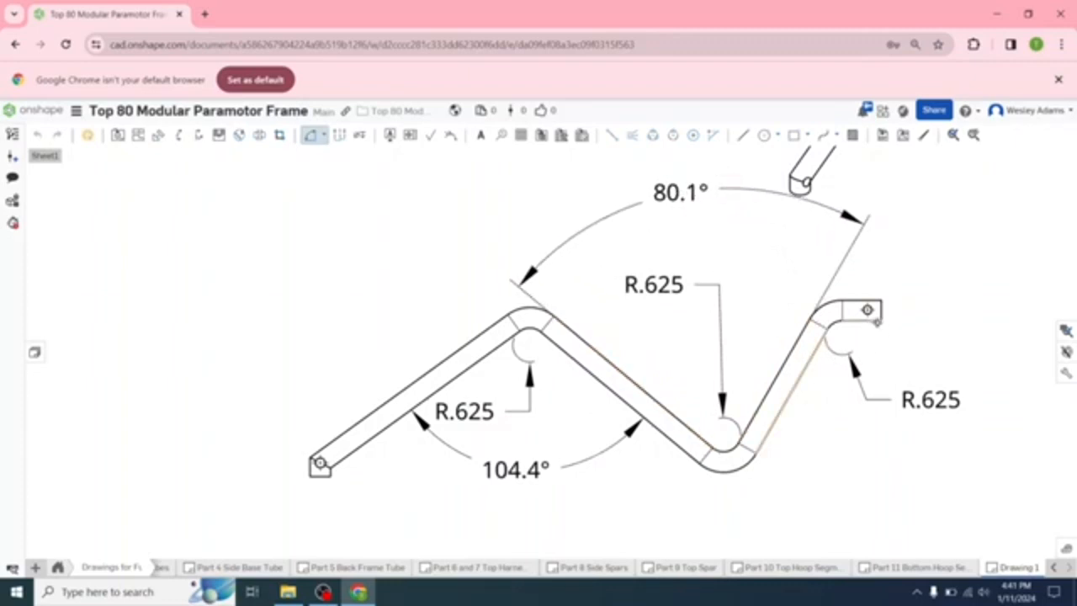
click(878, 323)
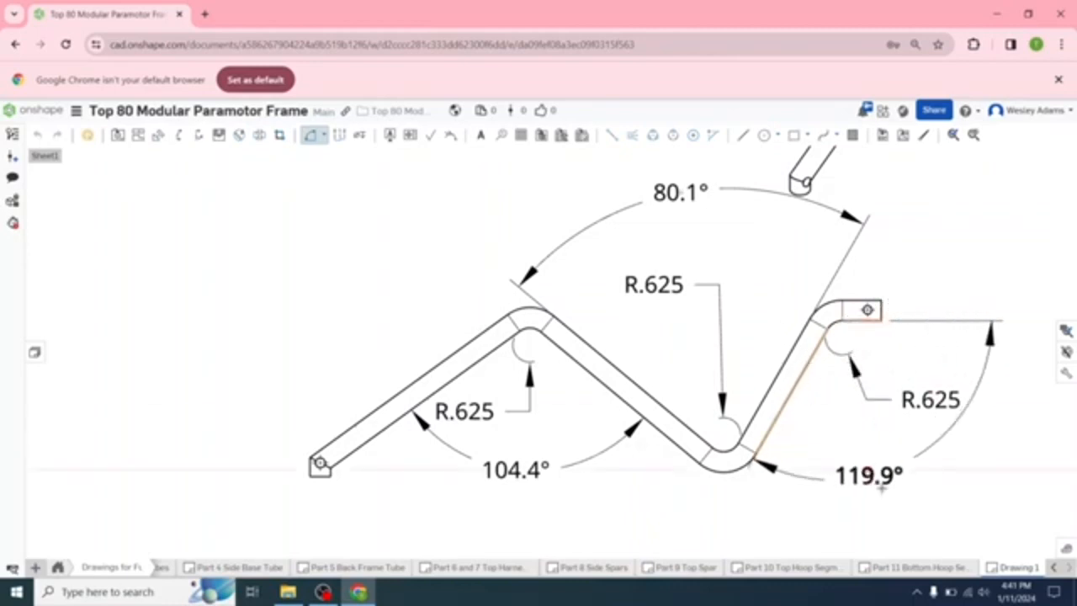
click(901, 515)
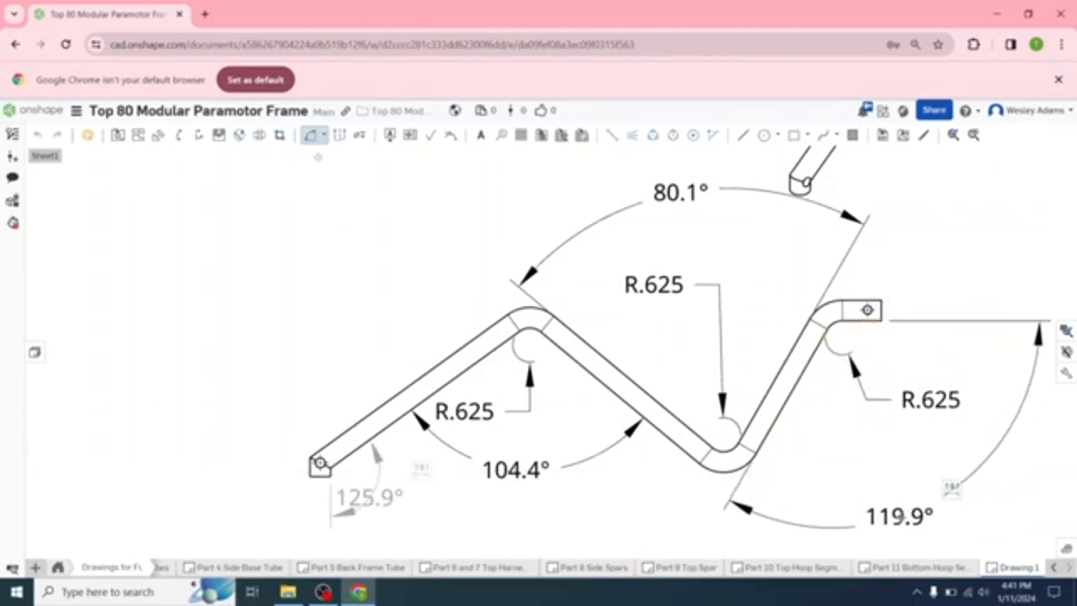
- Add a diameter dimension across the two edges of the lower view's leftmost straight tube section
click(323, 135)
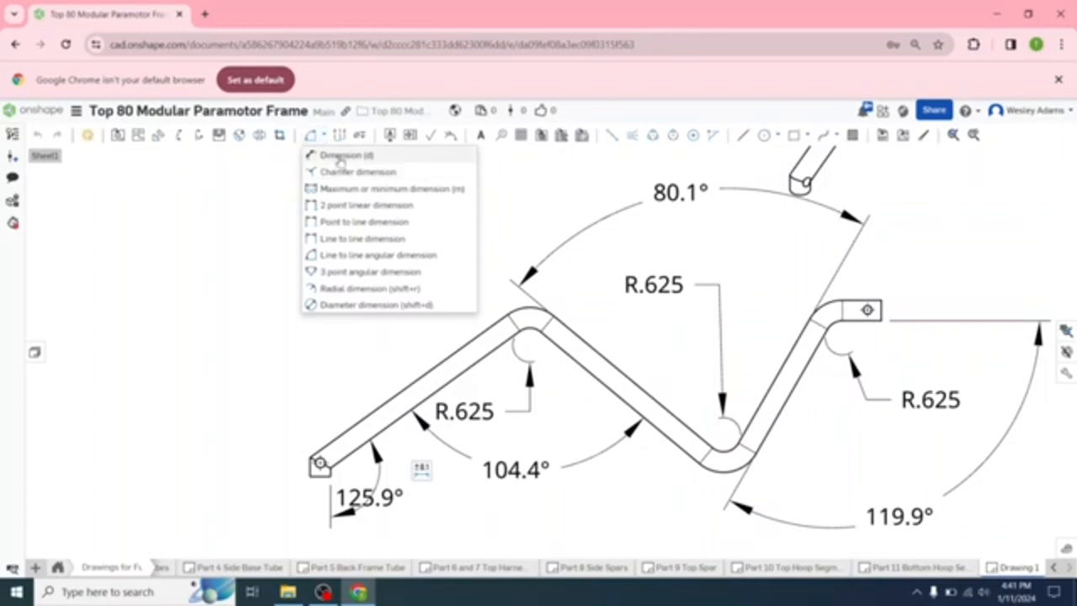
click(340, 156)
click(392, 401)
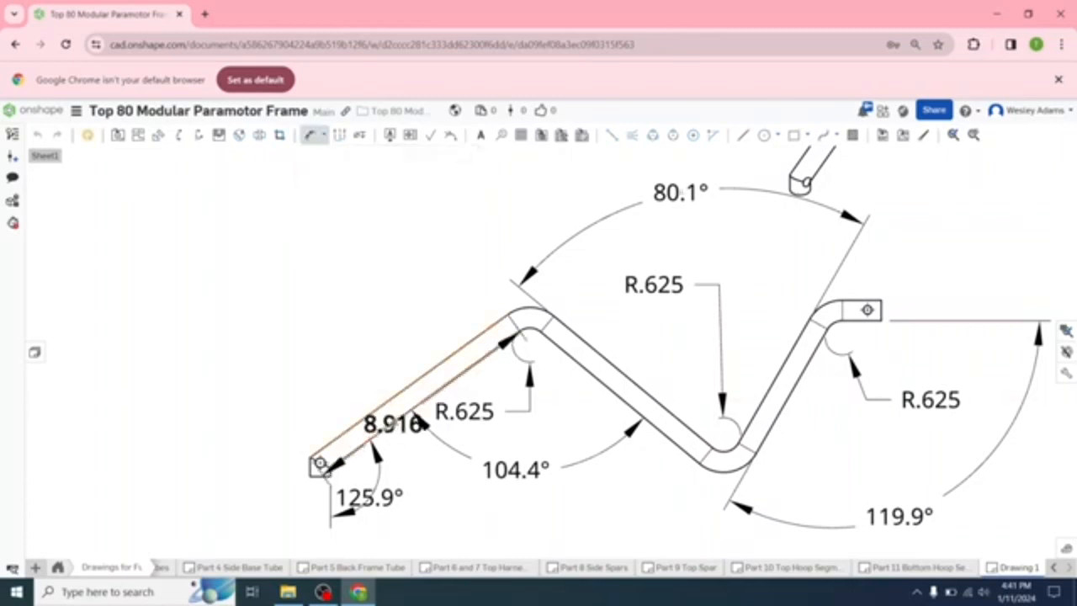
click(419, 422)
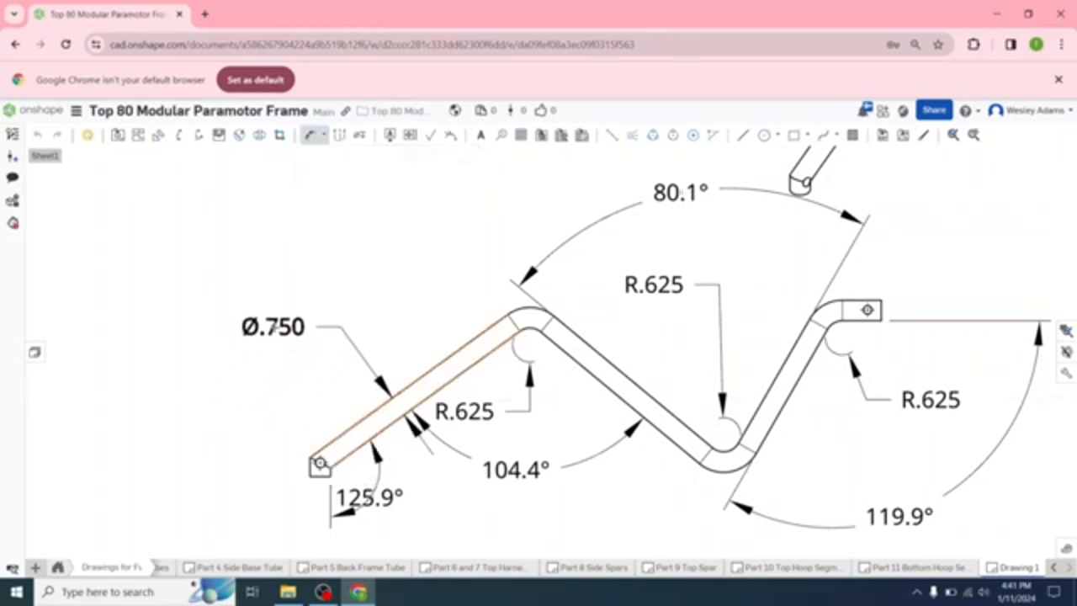
click(272, 326)
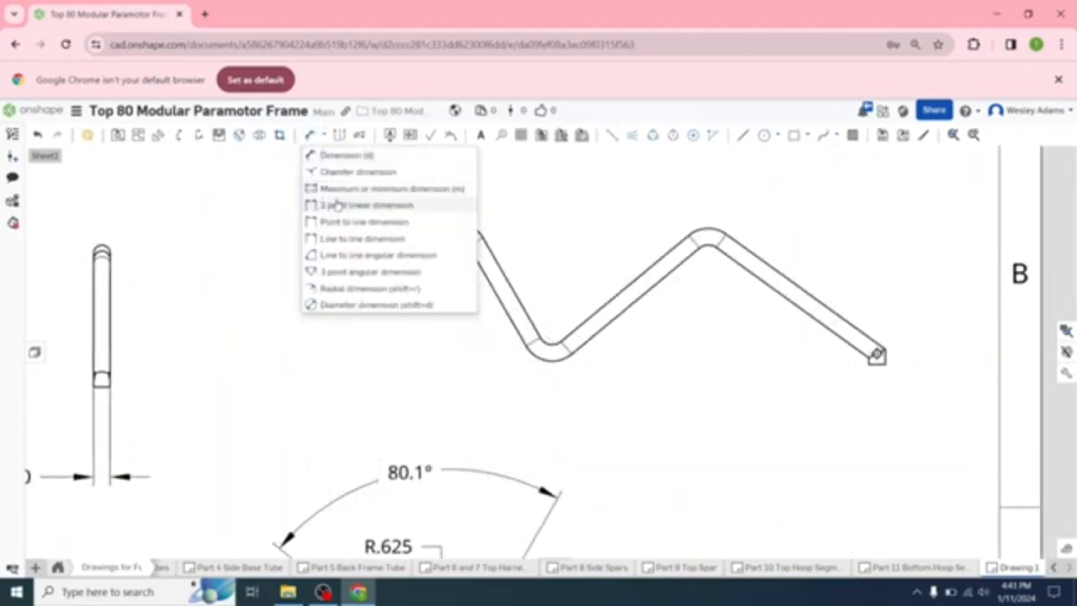
- Add two-point linear dimensions from the end holes to the tube's left and right ends in the bent tube's upper view
click(352, 207)
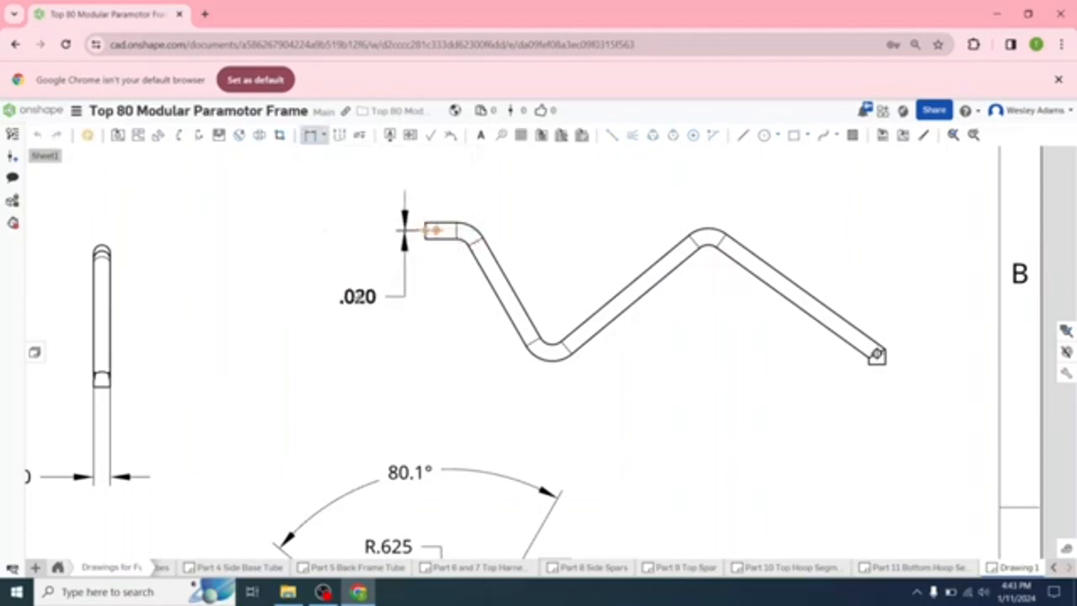
click(405, 296)
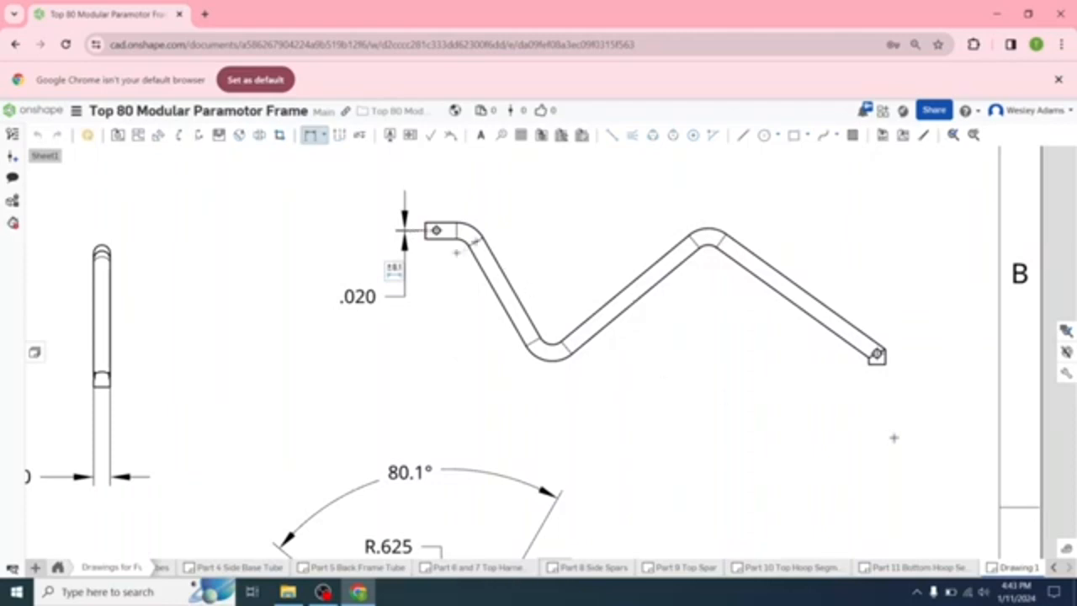
click(876, 357)
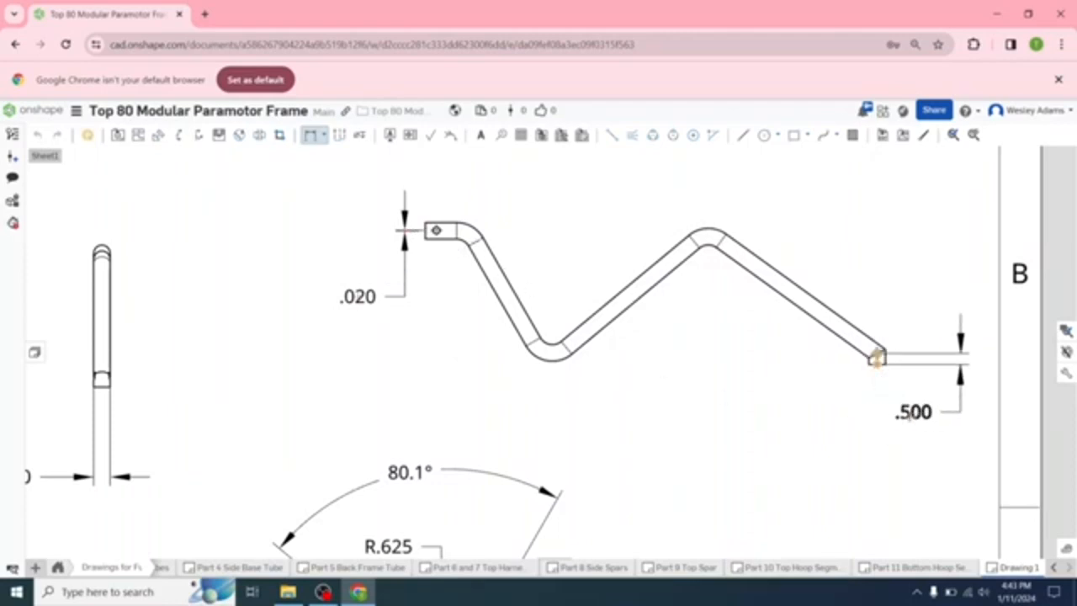
click(908, 415)
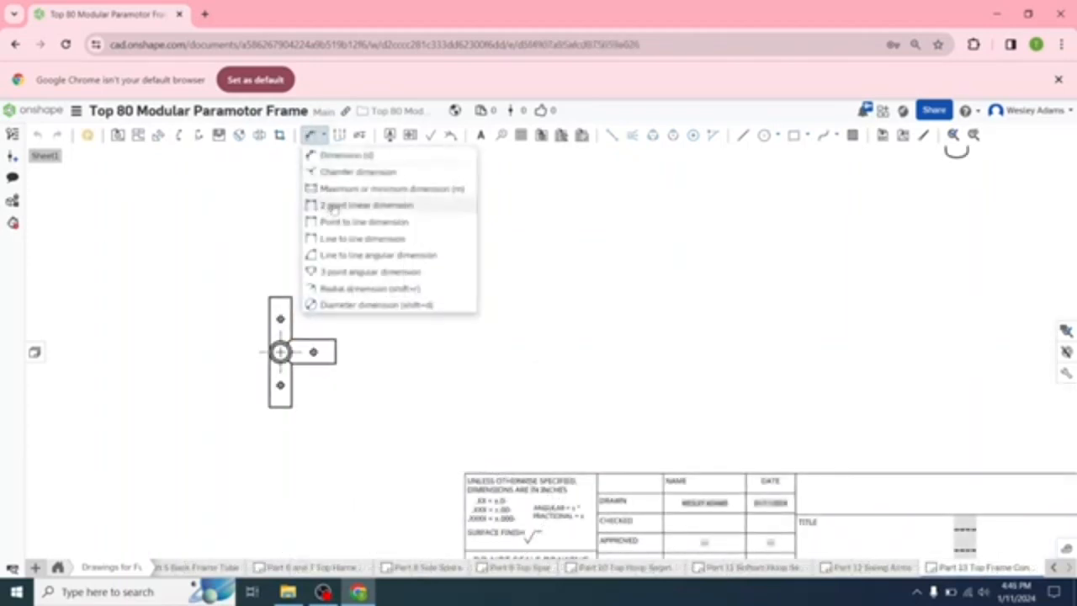
- In the Part 13 drawing's lower view, dimension the hole-to-end distances on the upper arm and the side arm
click(370, 271)
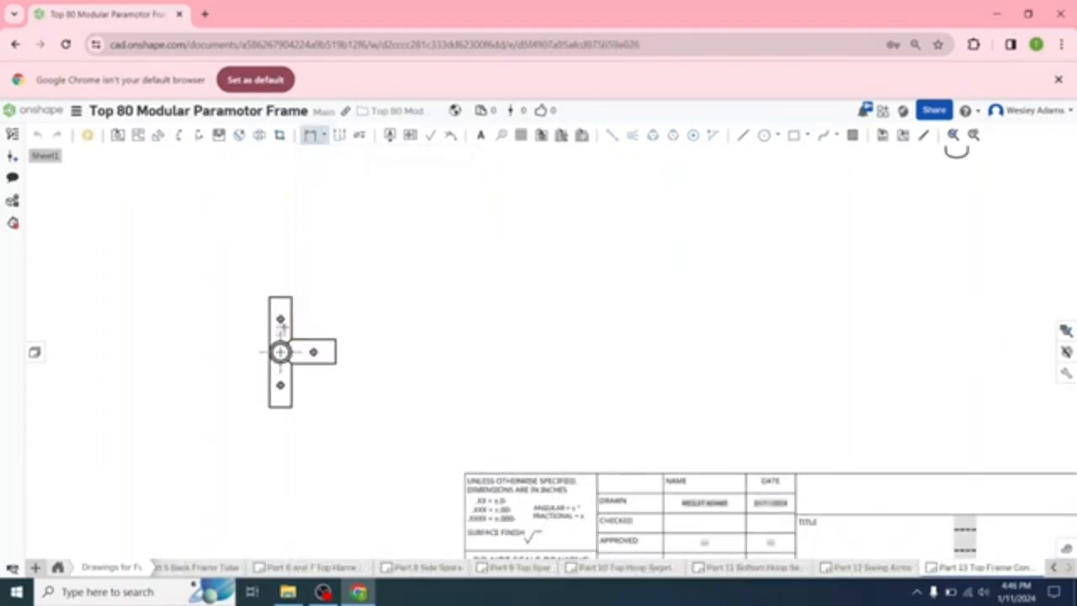
scroll(280, 320, up, 3)
scroll(282, 324, up, 2)
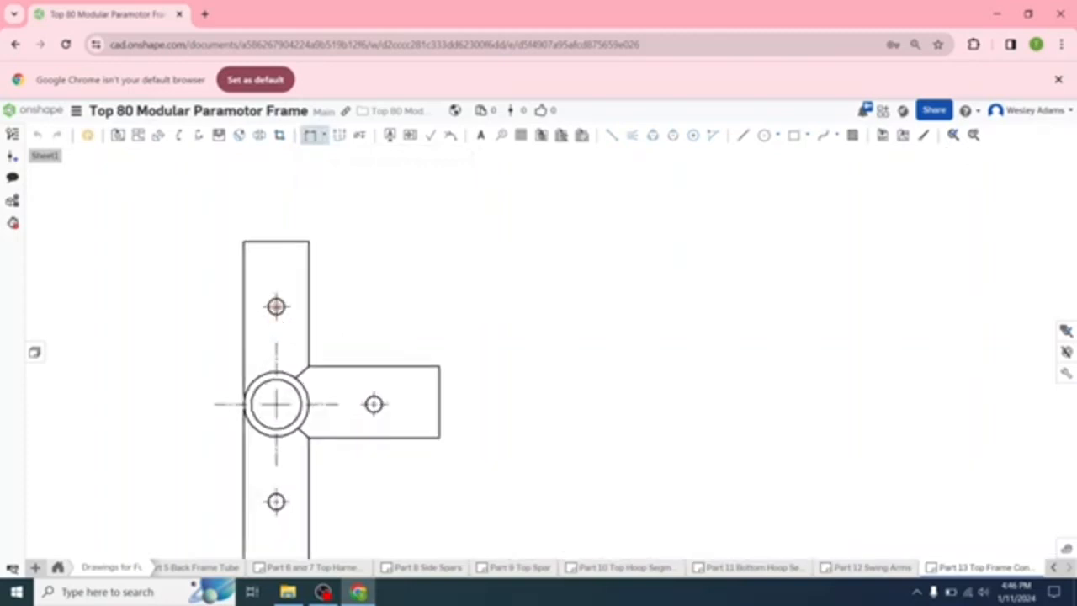
click(276, 307)
click(276, 242)
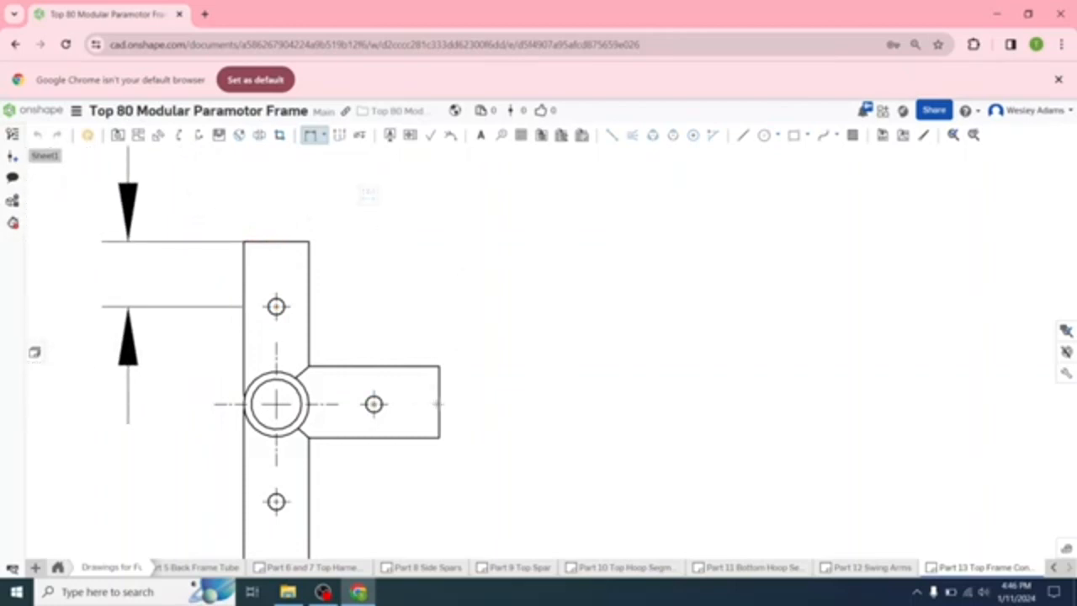
click(438, 404)
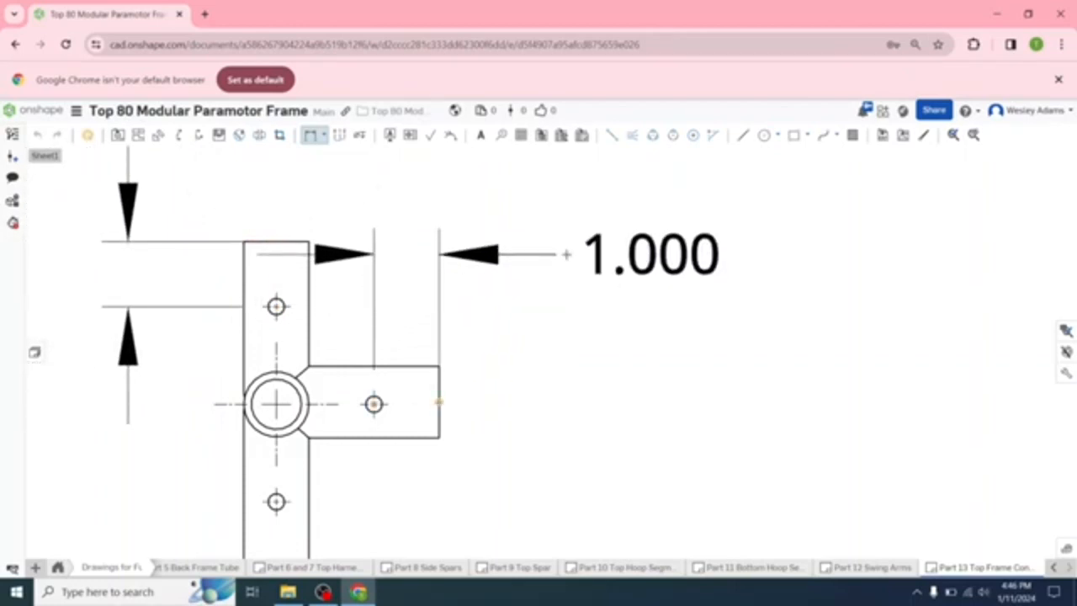
click(567, 255)
- Dimension the distances from the lower arm's hole and from the centre ring to the connector's lower end
scroll(594, 423, down, 1)
middle_drag(594, 456, 595, 361)
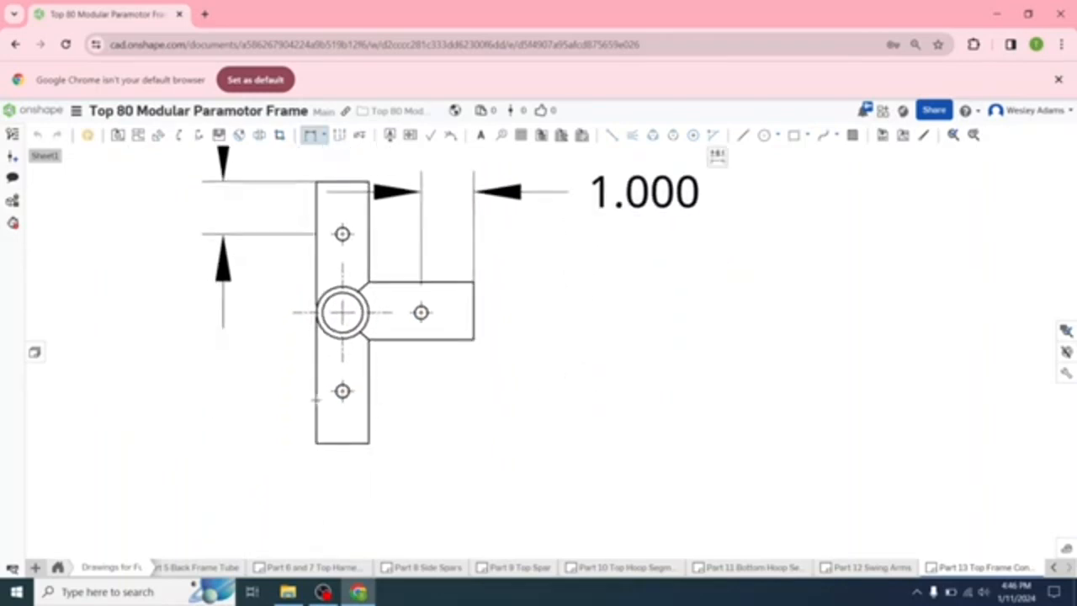
click(316, 444)
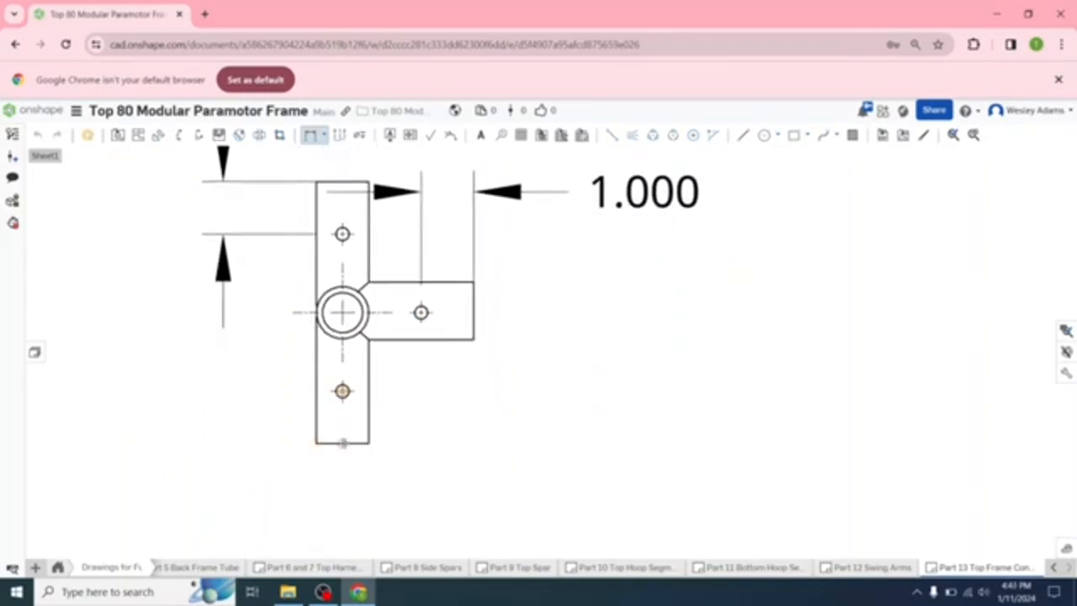
click(342, 444)
click(239, 445)
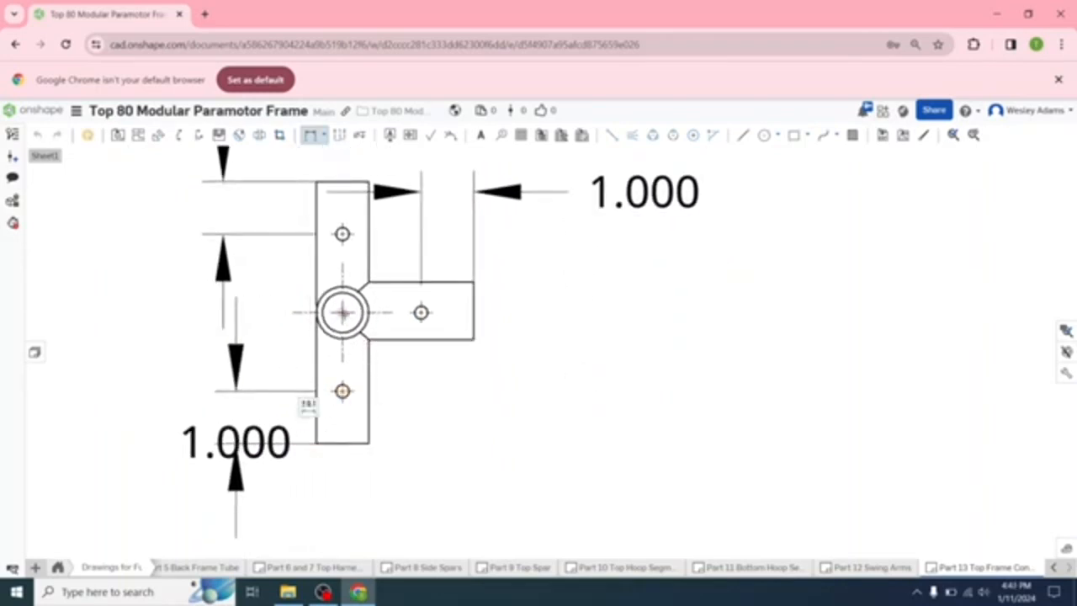
click(342, 444)
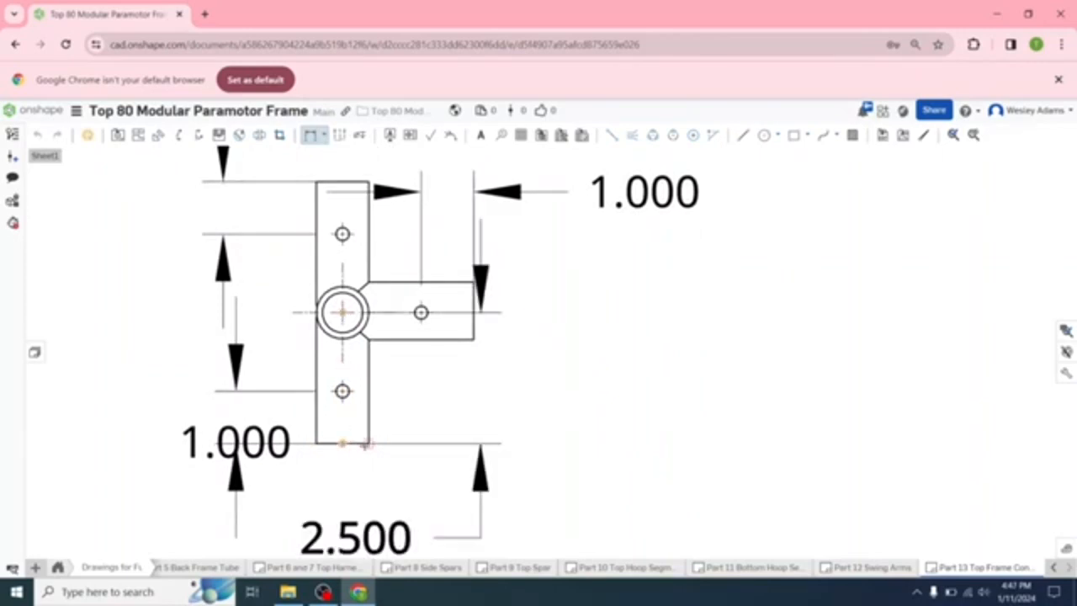
click(599, 446)
- Dimension the overall tube length in the connector's upper view and the distance from its centre hole to the lower edge
scroll(688, 447, down, 4)
click(324, 135)
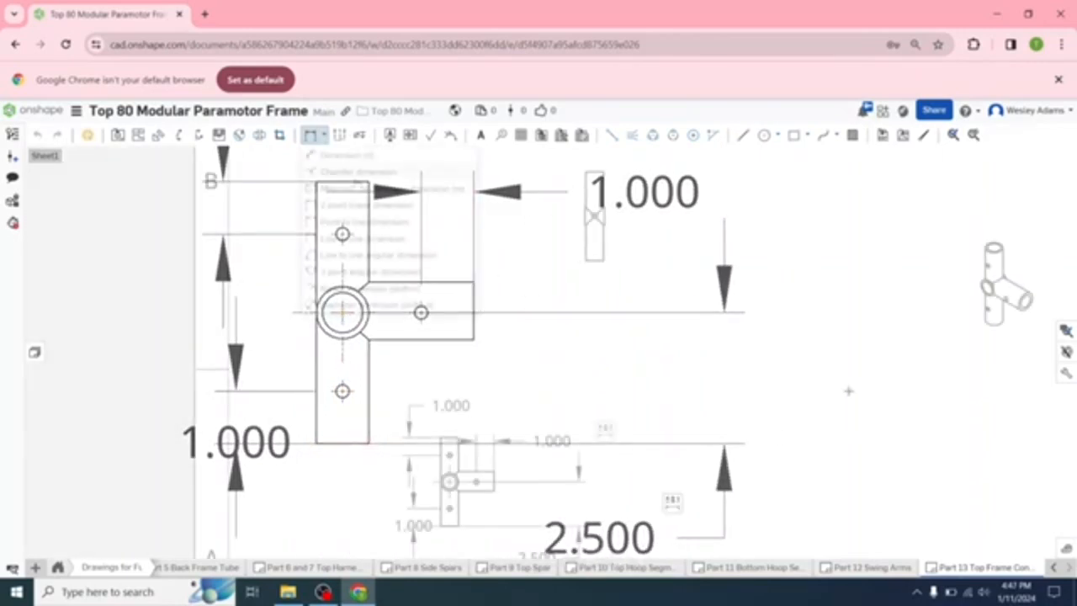
click(355, 160)
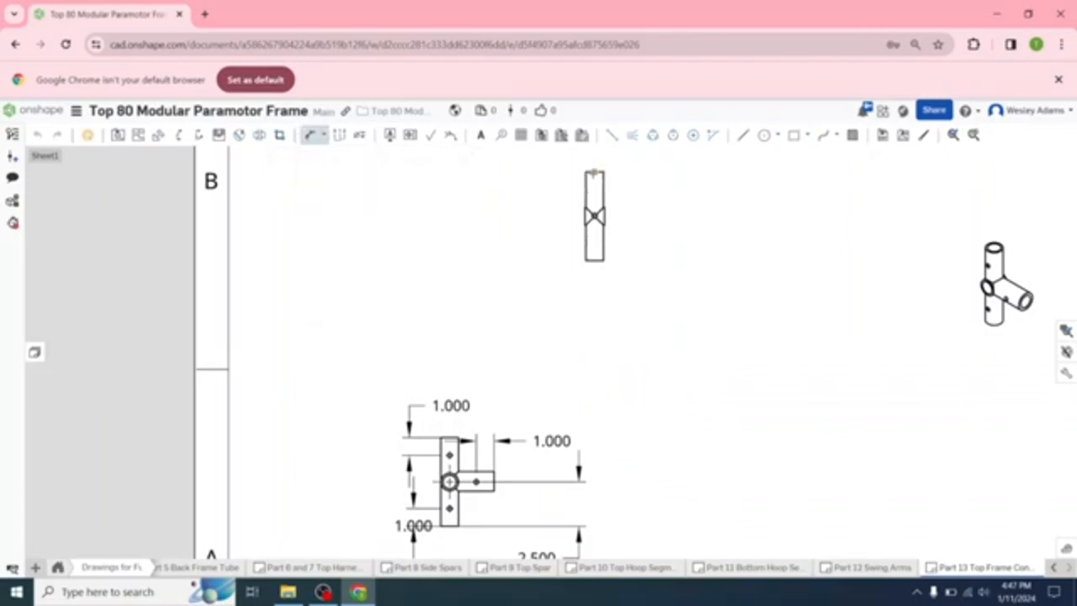
click(594, 261)
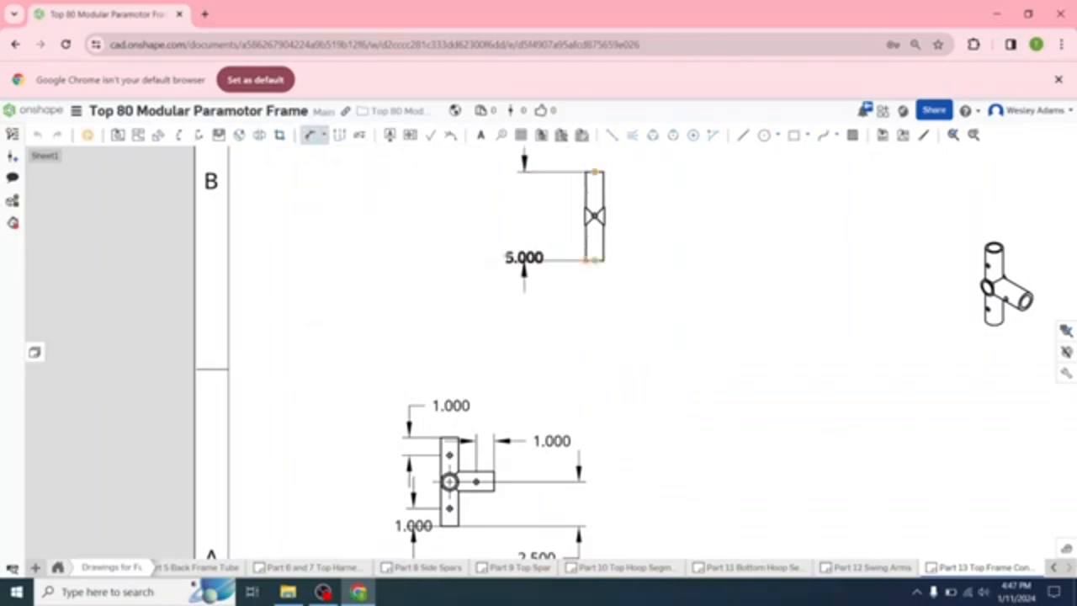
click(502, 223)
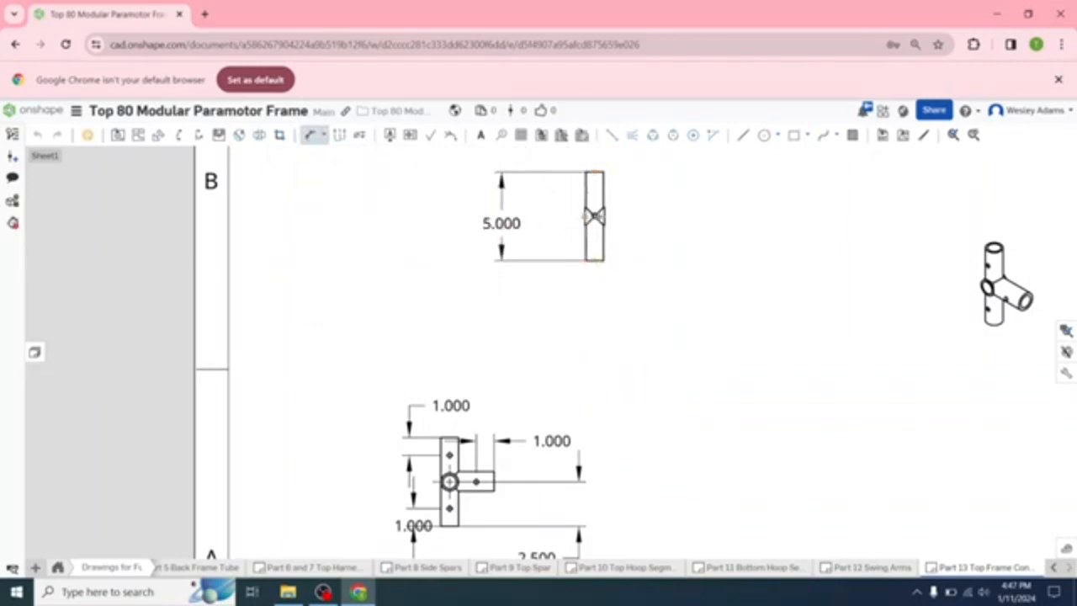
scroll(594, 217, up, 5)
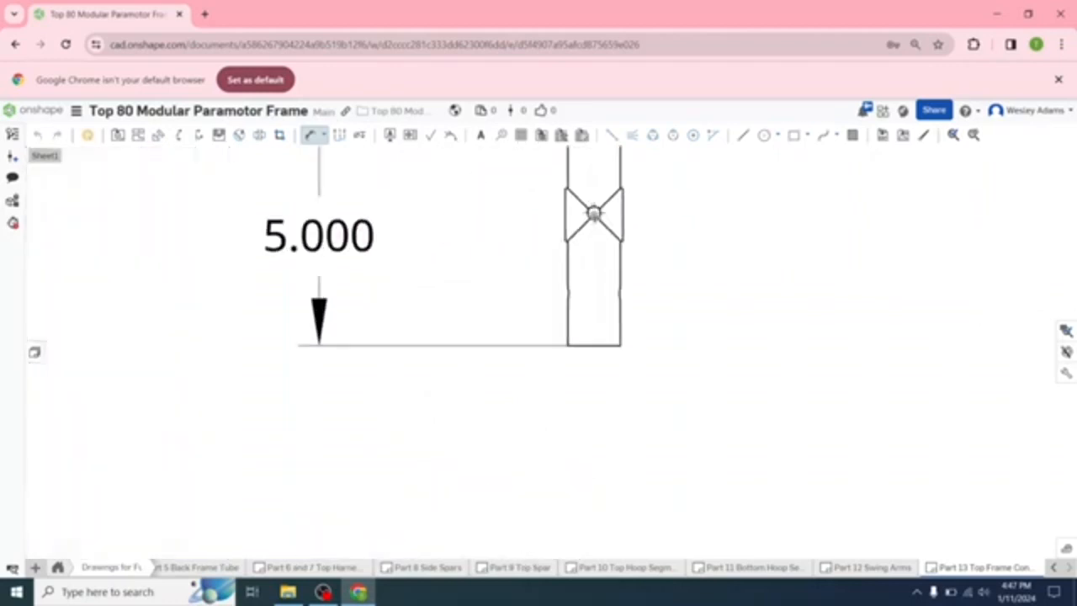
click(595, 344)
click(722, 332)
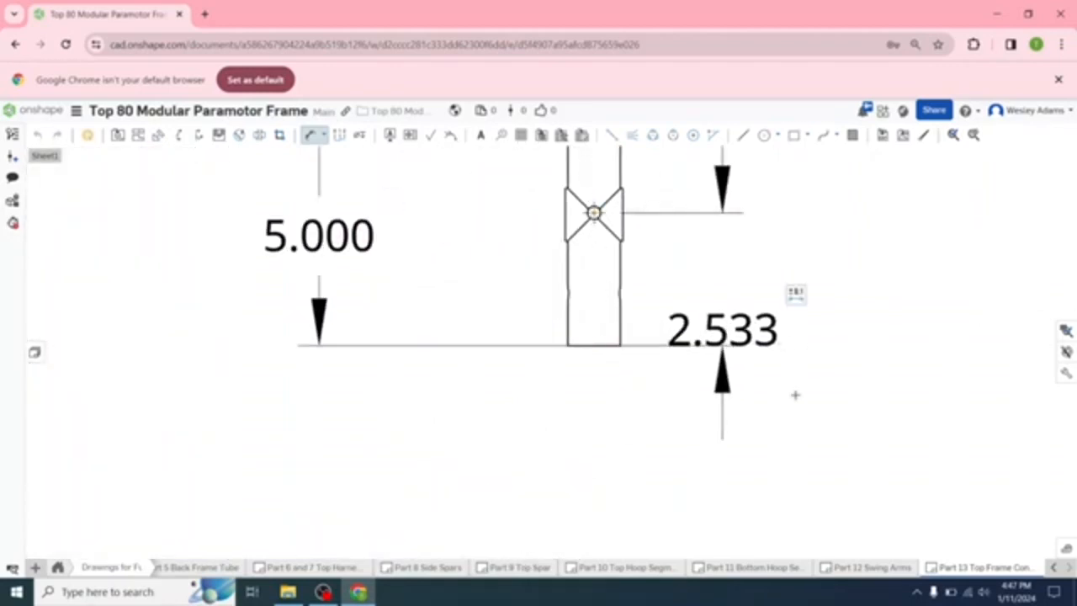
- Add a diameter dimension across the two edges of the lower tube in the connector's isometric view
scroll(589, 429, down, 3)
scroll(791, 471, down, 2)
mouse_move(815, 455)
middle_down()
mouse_move(733, 378)
mouse_move(589, 314)
middle_up()
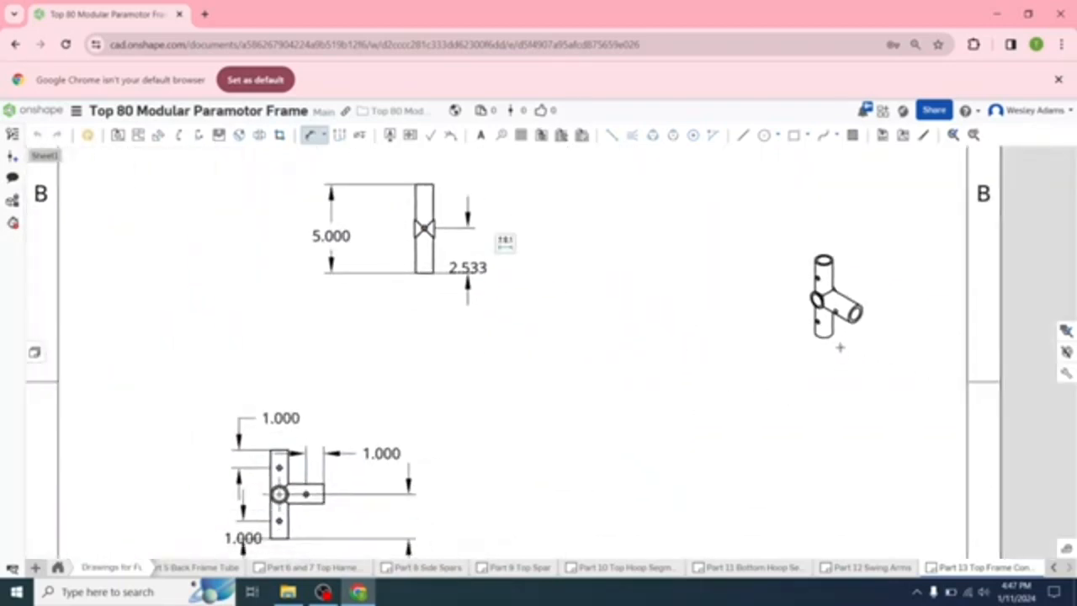
click(833, 323)
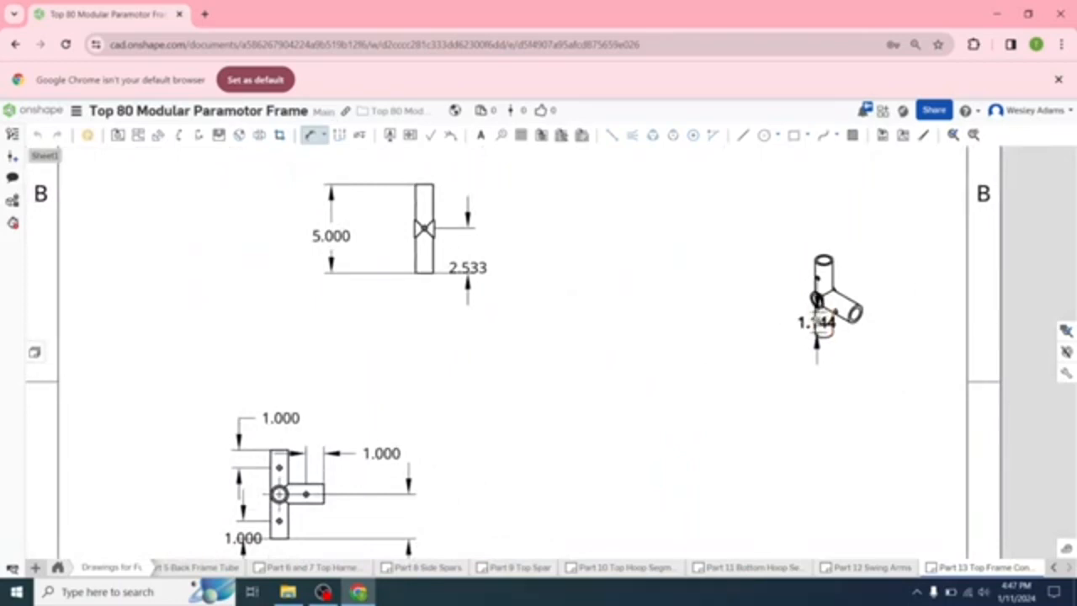
scroll(816, 320, up, 5)
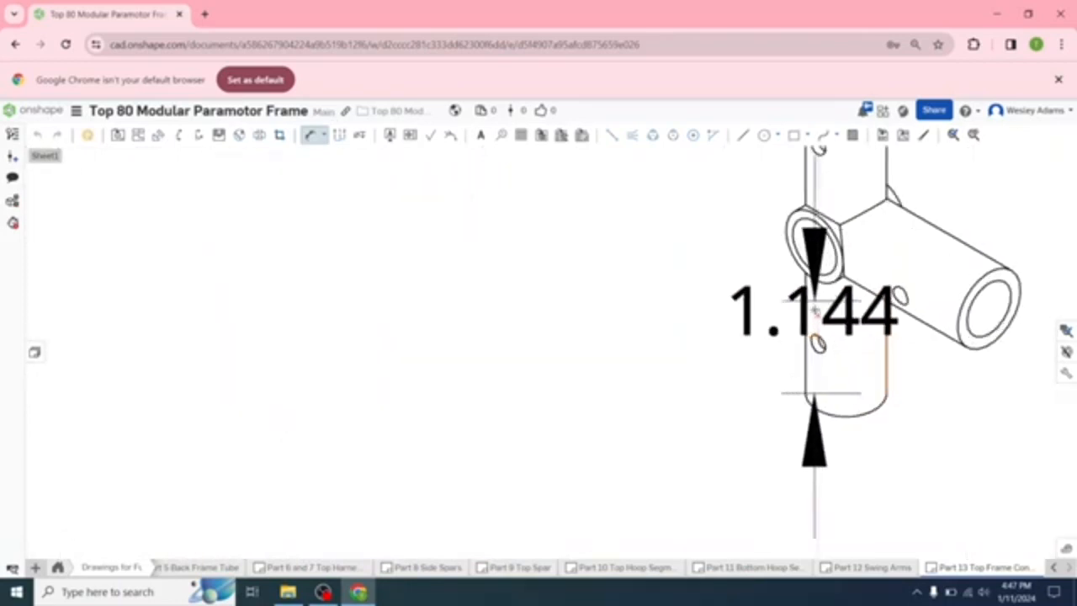
click(806, 305)
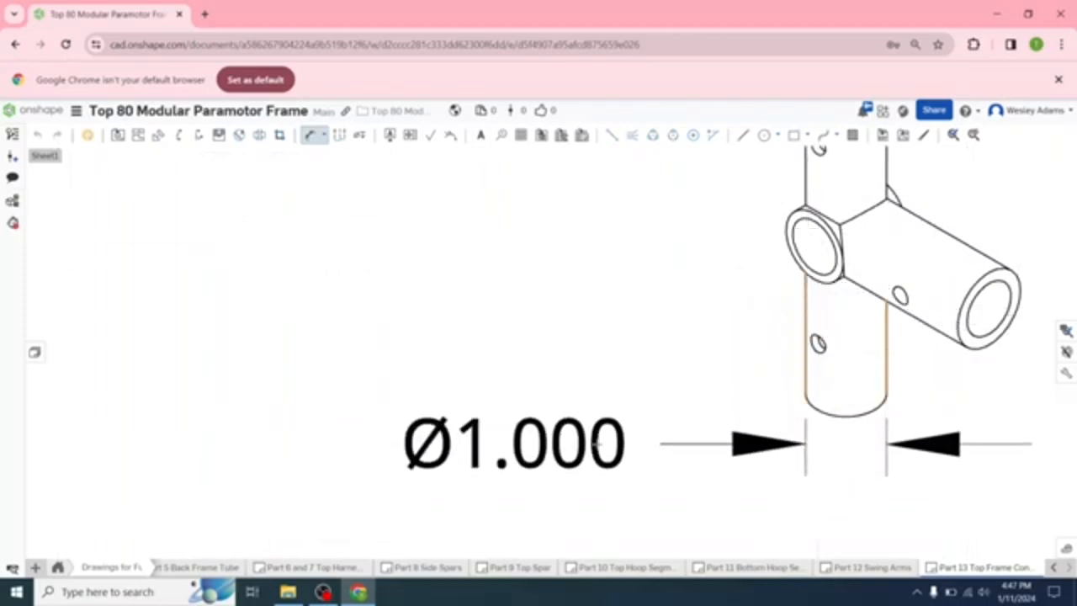
click(594, 434)
scroll(644, 363, down, 3)
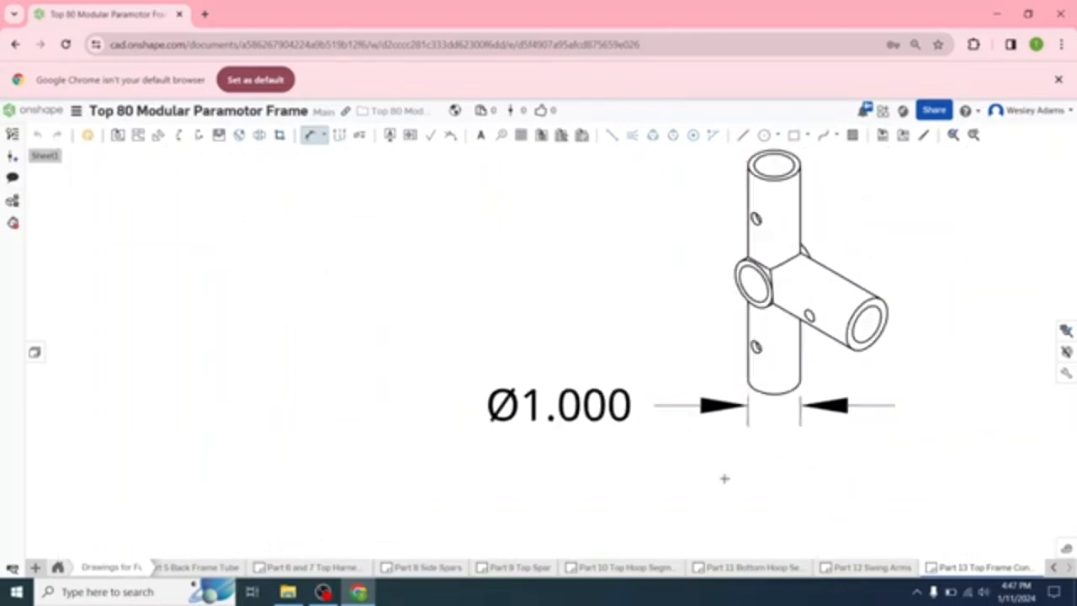
scroll(724, 478, down, 2)
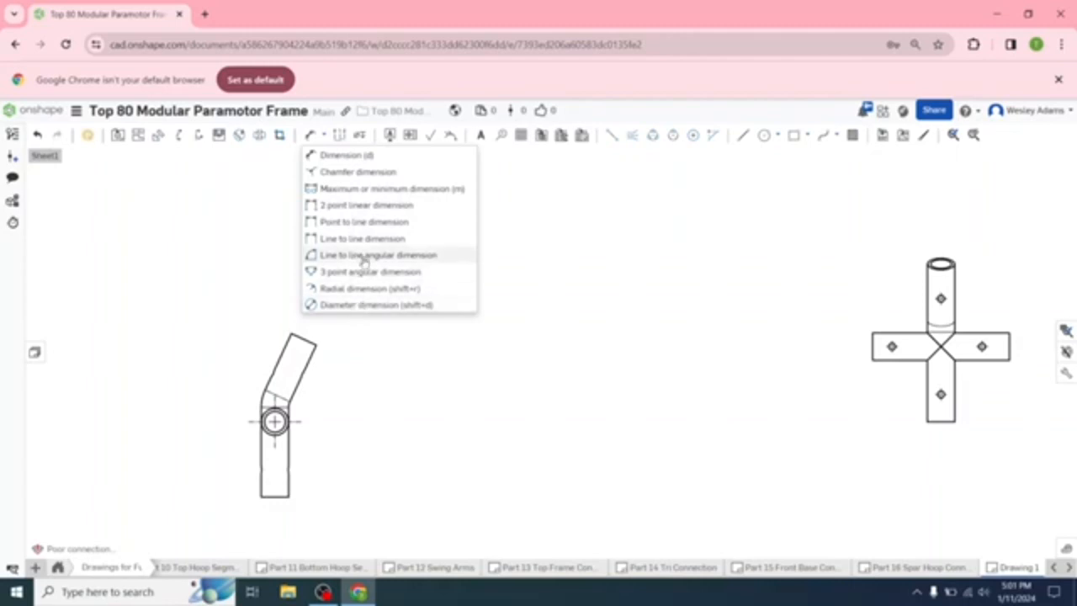
- Add a line-to-line angular dimension between the slanted and vertical tubes in Drawing 1's side view
click(363, 256)
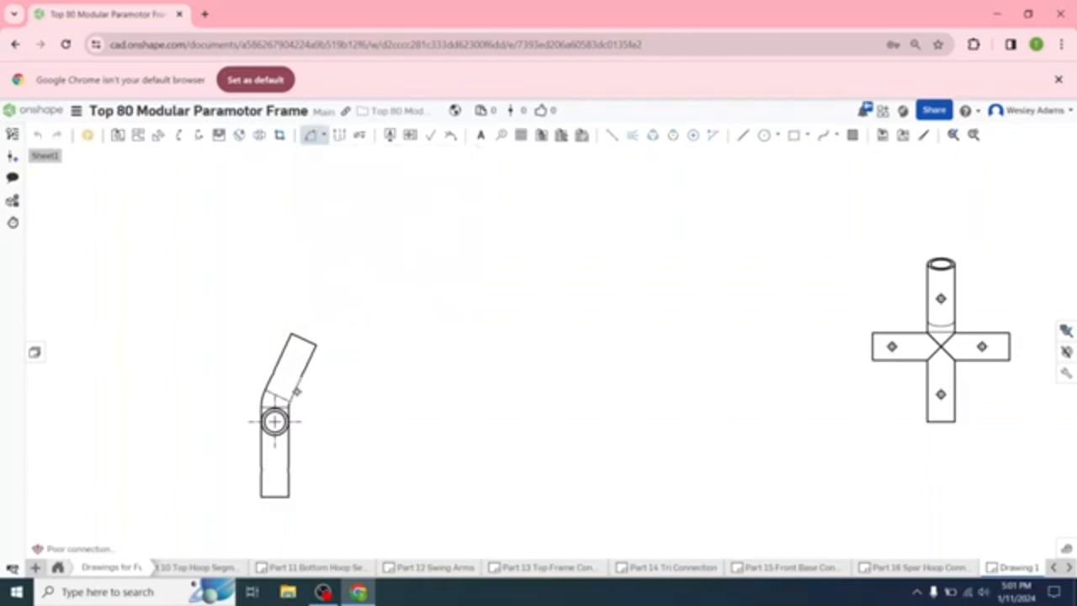
click(297, 391)
click(291, 452)
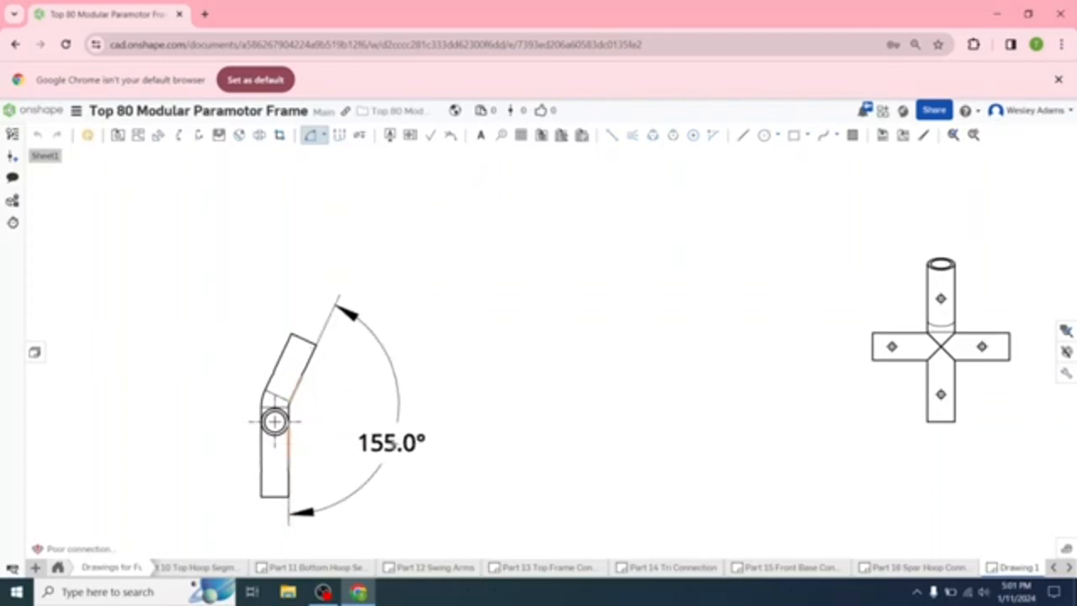
click(393, 443)
- Add diameter dimensions to the inner and outer circles of the side view's tube opening
click(324, 134)
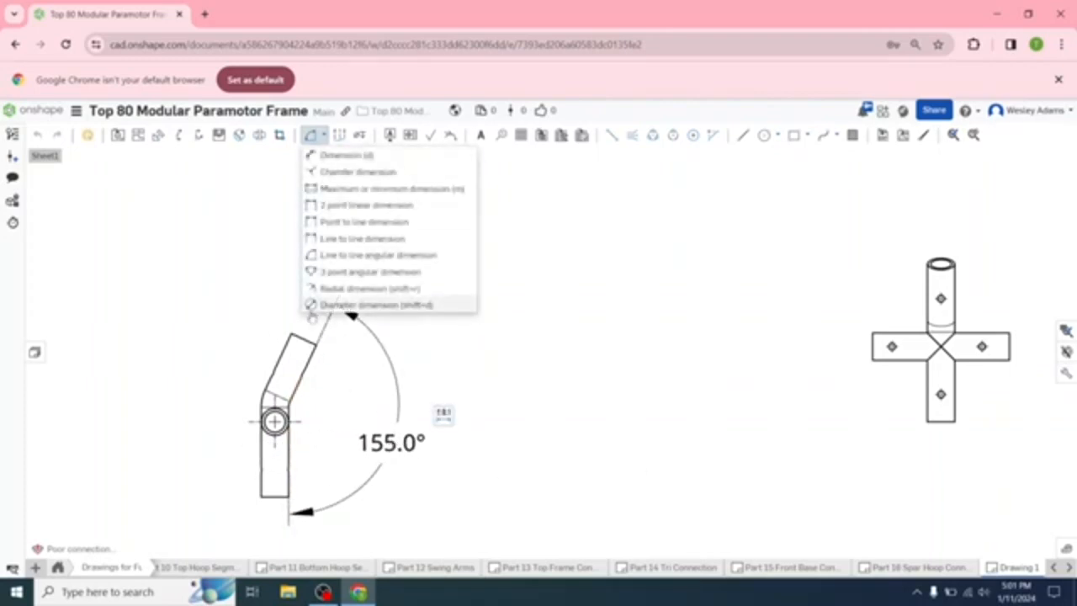
click(313, 305)
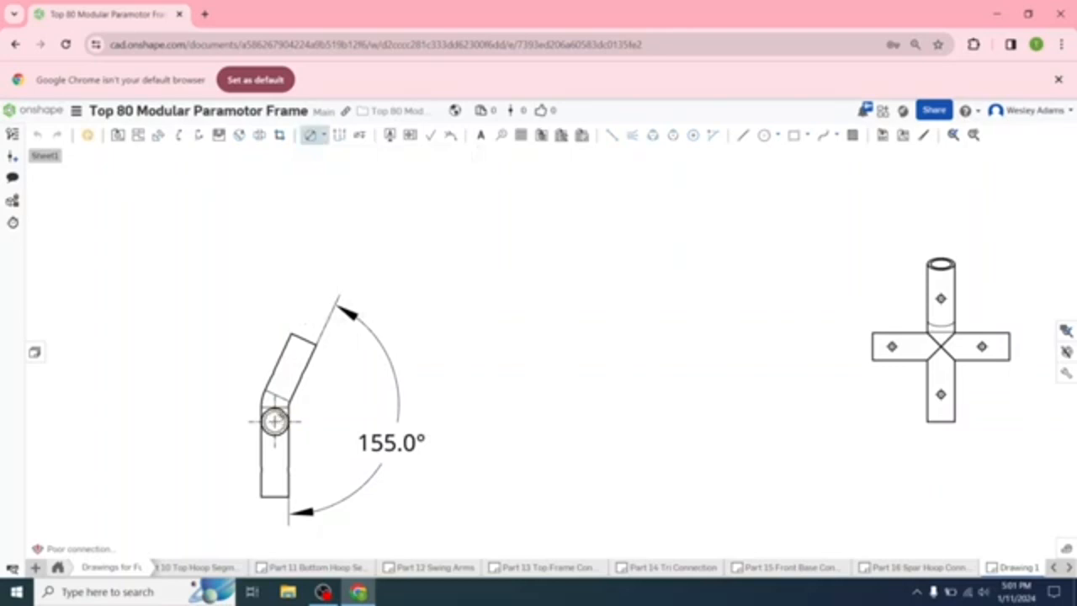
click(274, 421)
scroll(286, 420, up, 5)
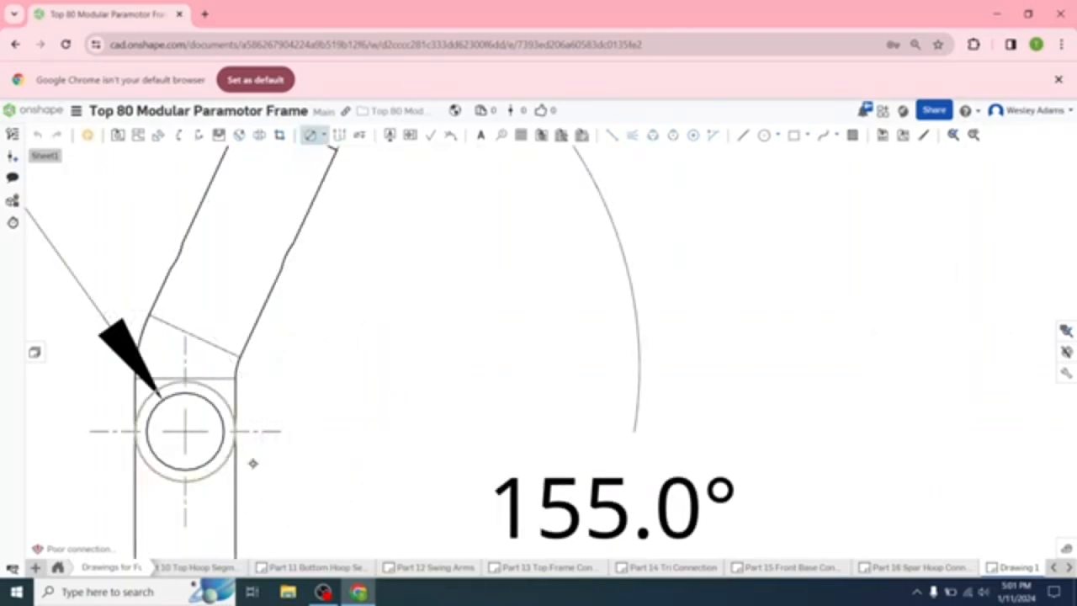
click(440, 356)
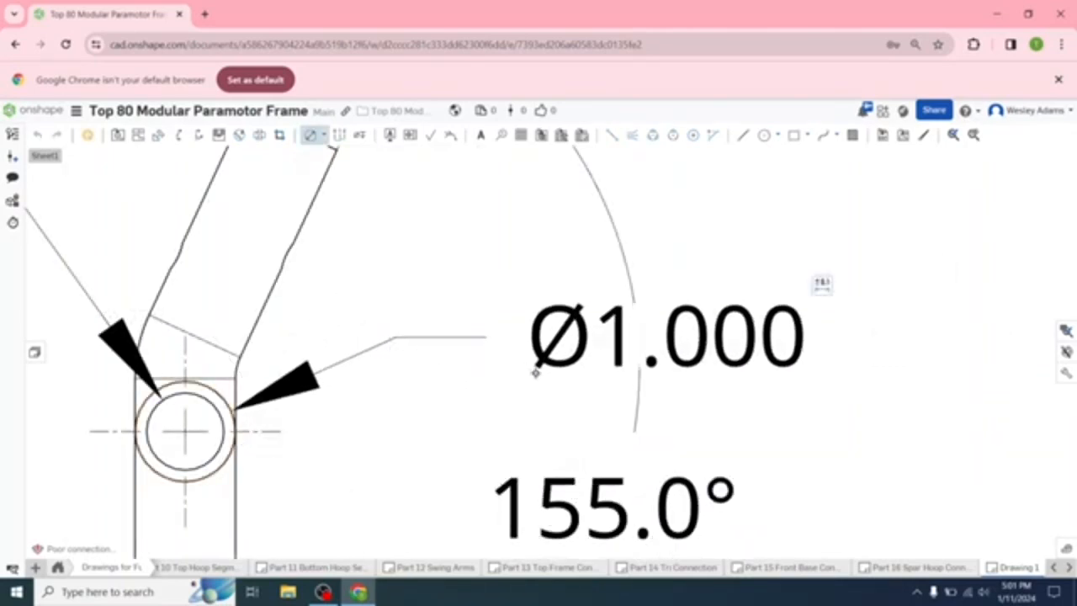
scroll(538, 387, down, 5)
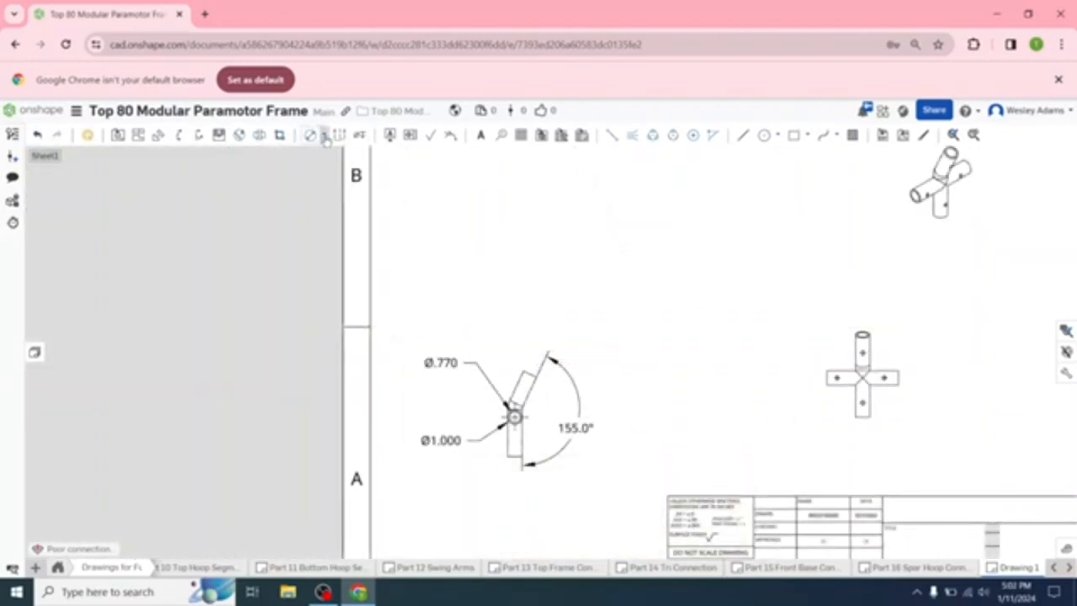
- Dimension the distance from the lower arm's hole to its end in the cross-shaped view
click(325, 138)
click(319, 150)
scroll(833, 442, up, 3)
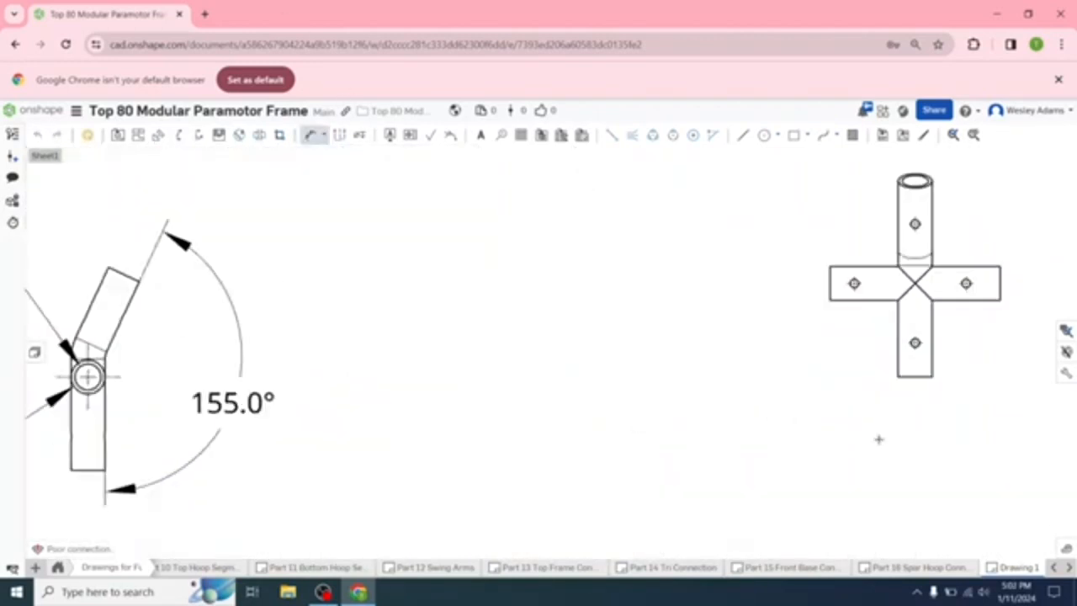
scroll(982, 425, up, 1)
middle_drag(900, 421, 744, 423)
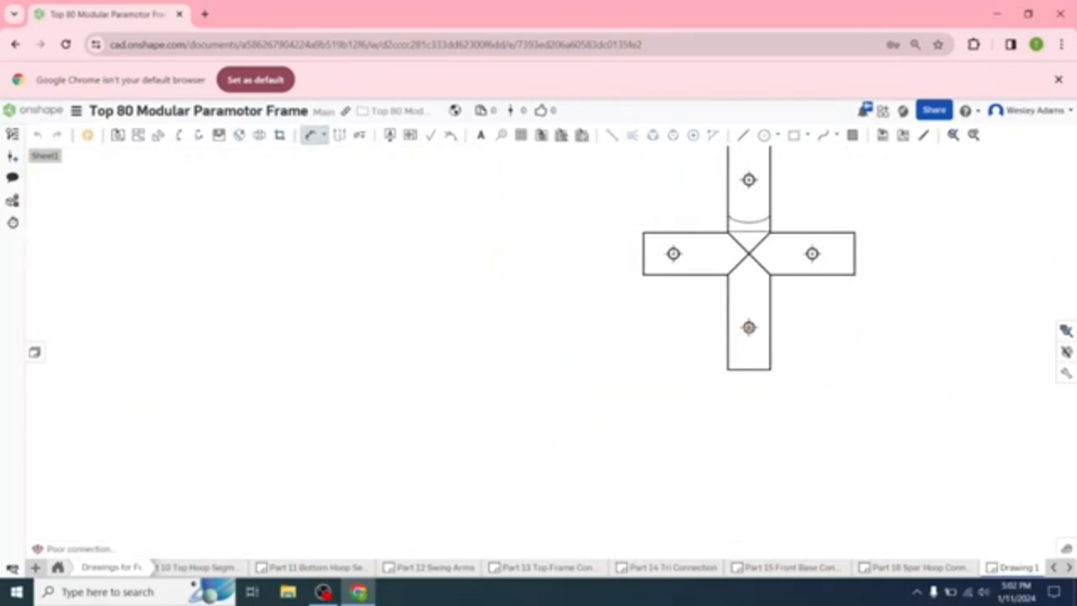
click(749, 370)
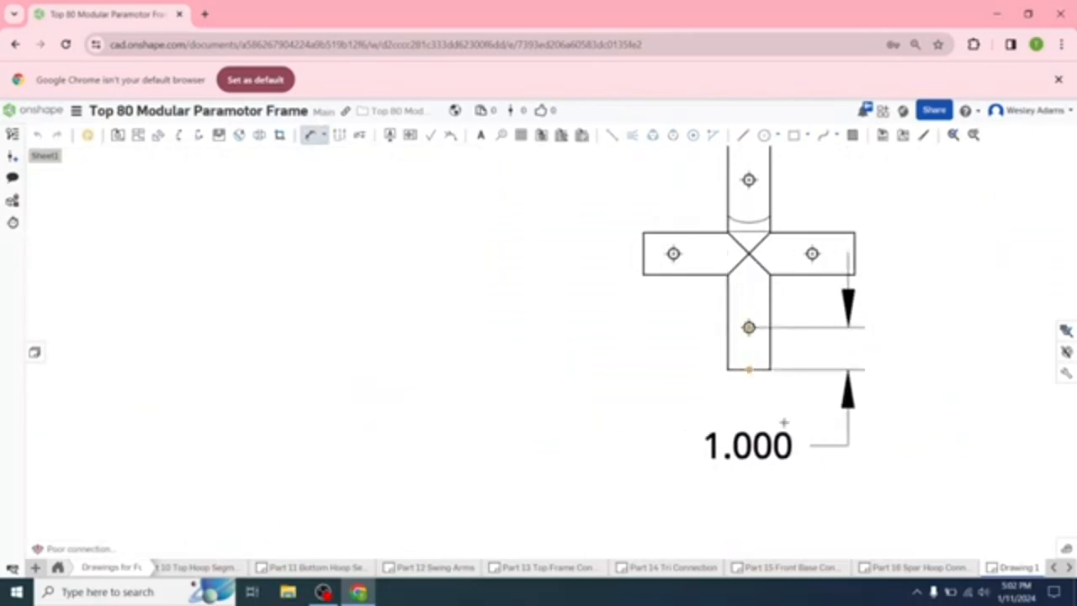
click(846, 425)
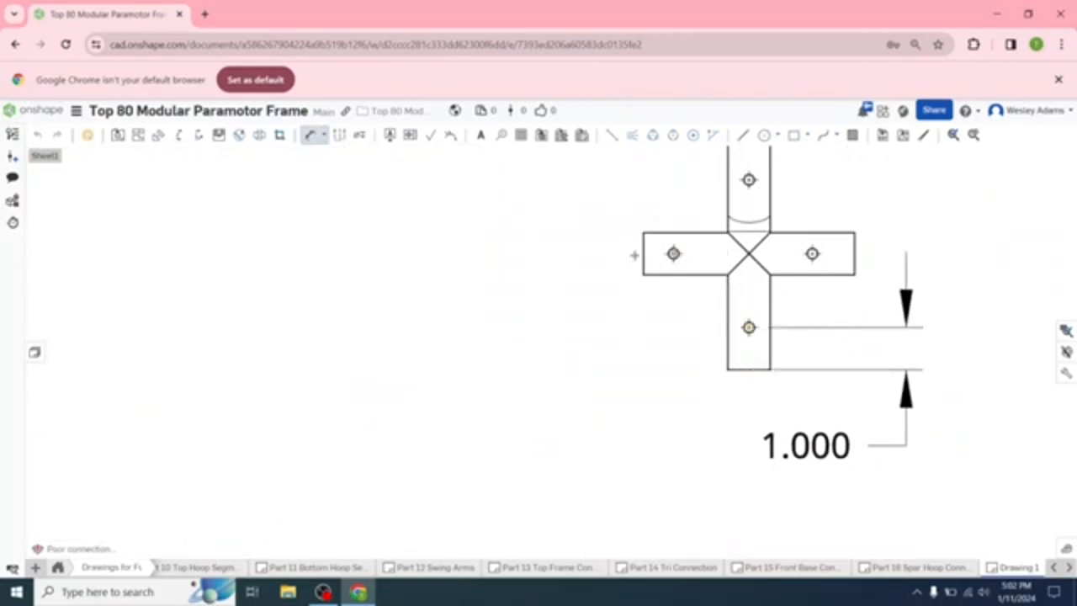
- Dimension the hole-to-end distances on the left and right arms of the cross-shaped view
click(644, 253)
click(574, 361)
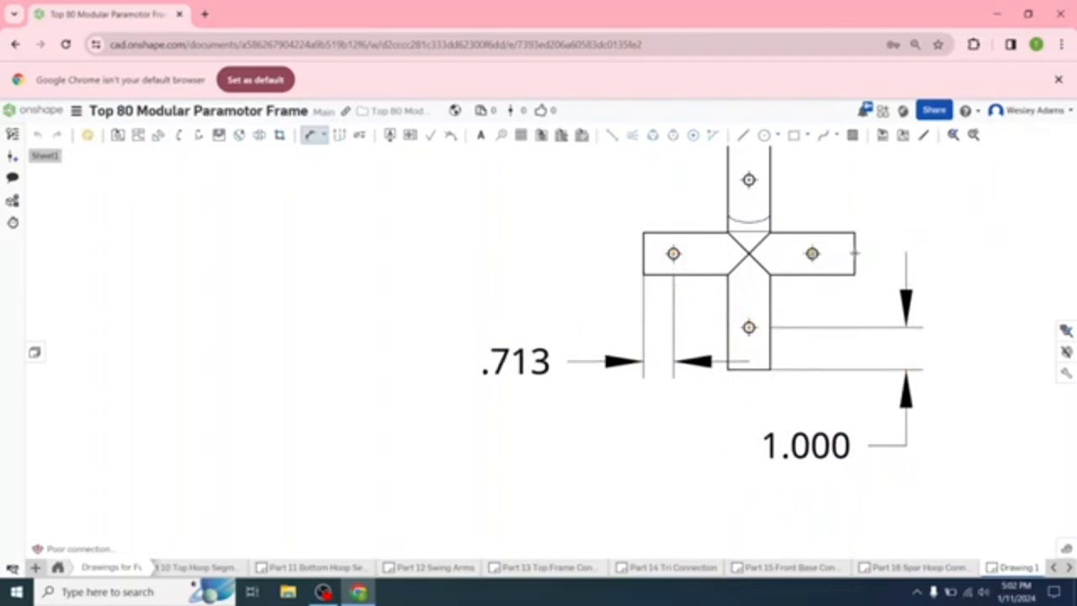
click(855, 252)
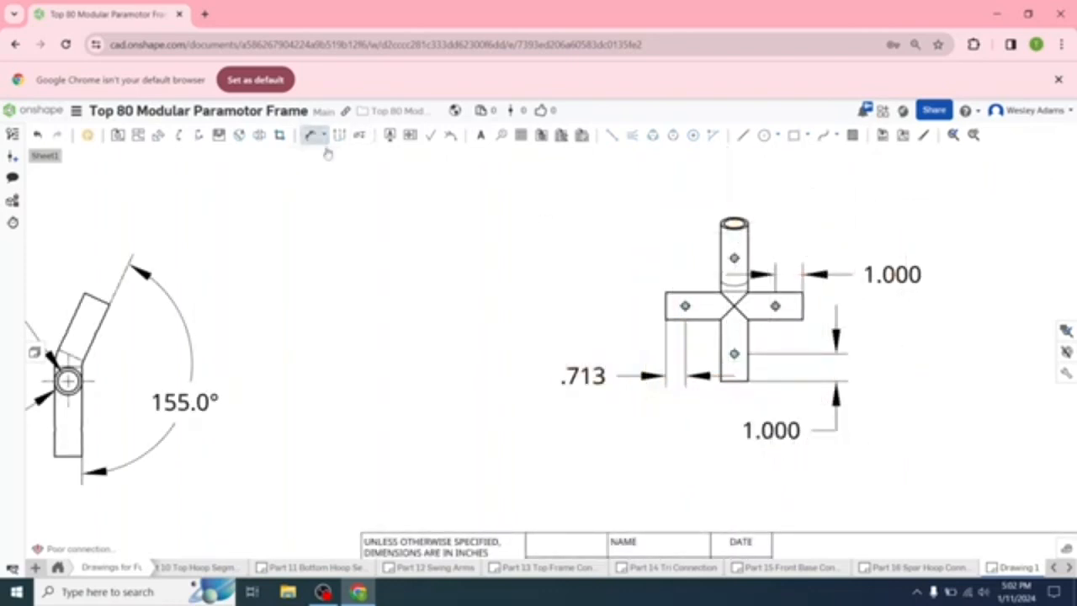
- Dimension the overall width between the ends of the two horizontal arms, placing it above the cross-shaped view
click(313, 136)
click(804, 308)
click(813, 183)
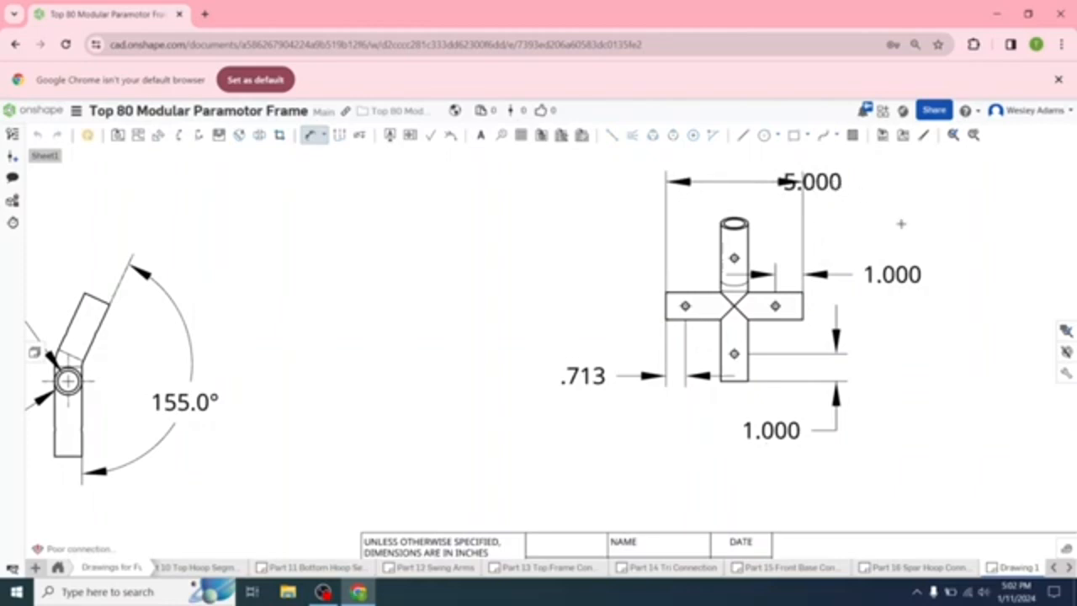
click(313, 136)
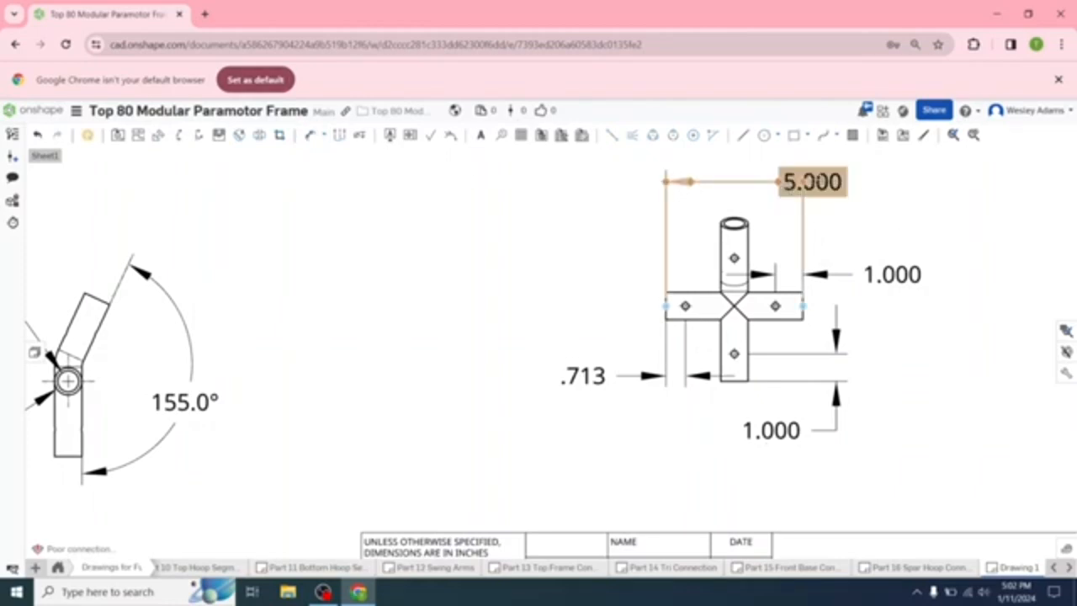
- Insert another front view of the connector above the existing one and dimension from its tube centre to the lower and slanted tube ends
click(117, 135)
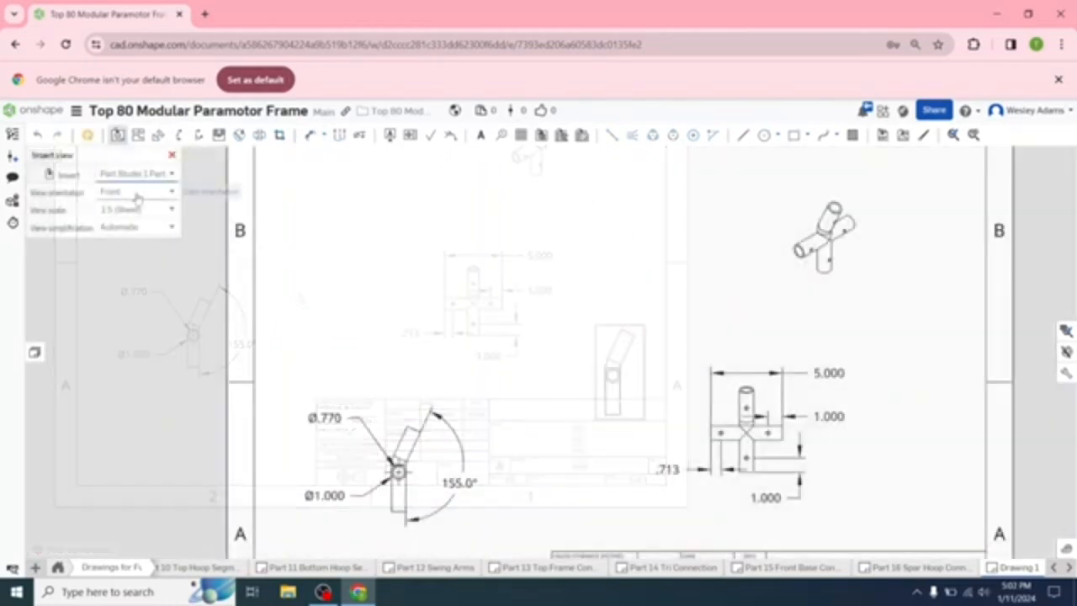
click(403, 260)
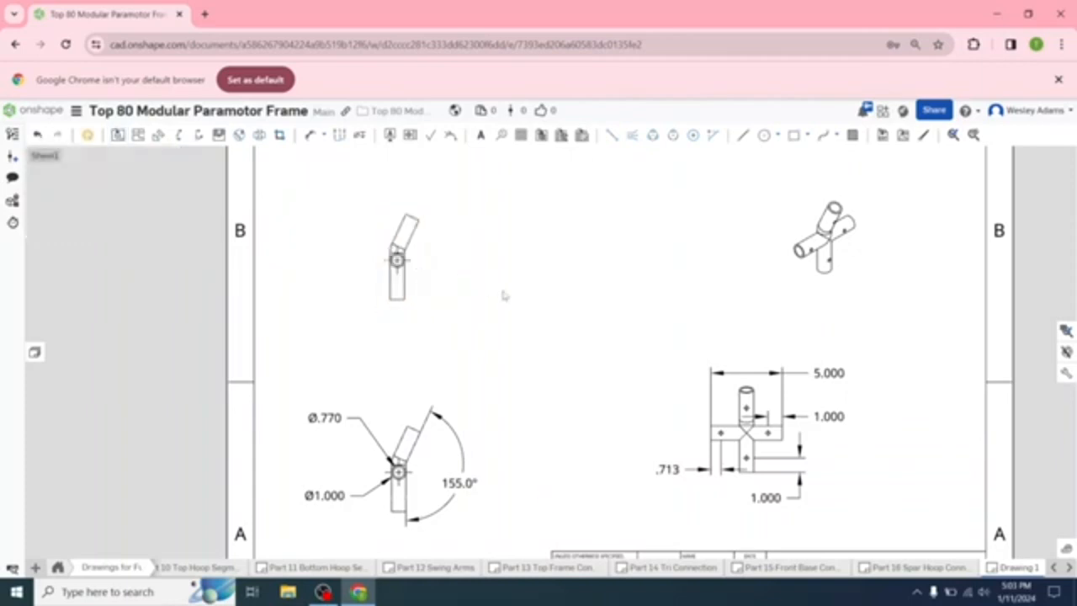
click(309, 135)
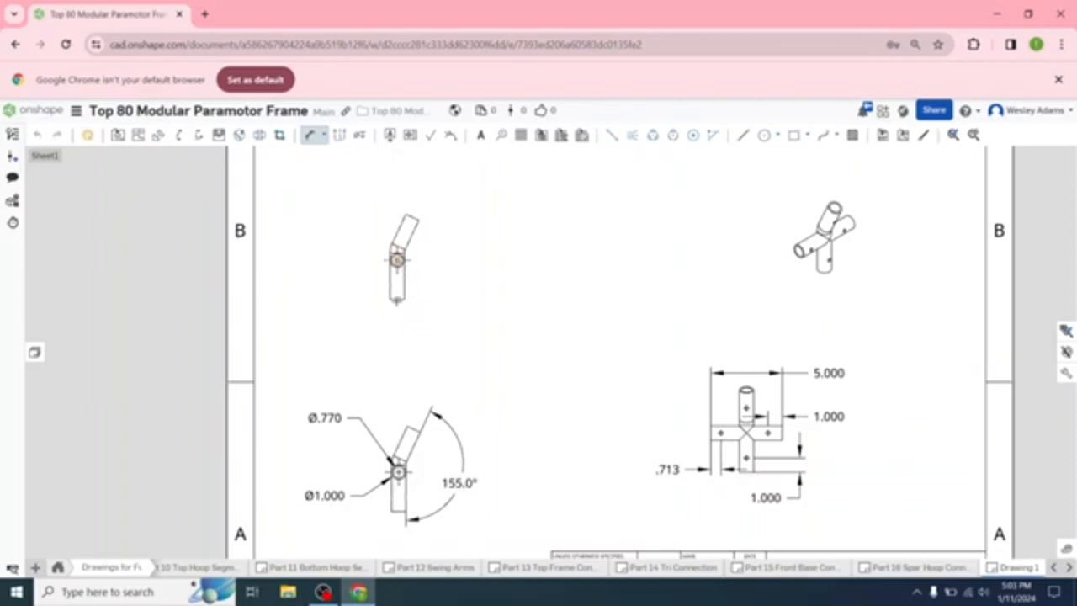
click(397, 300)
click(321, 322)
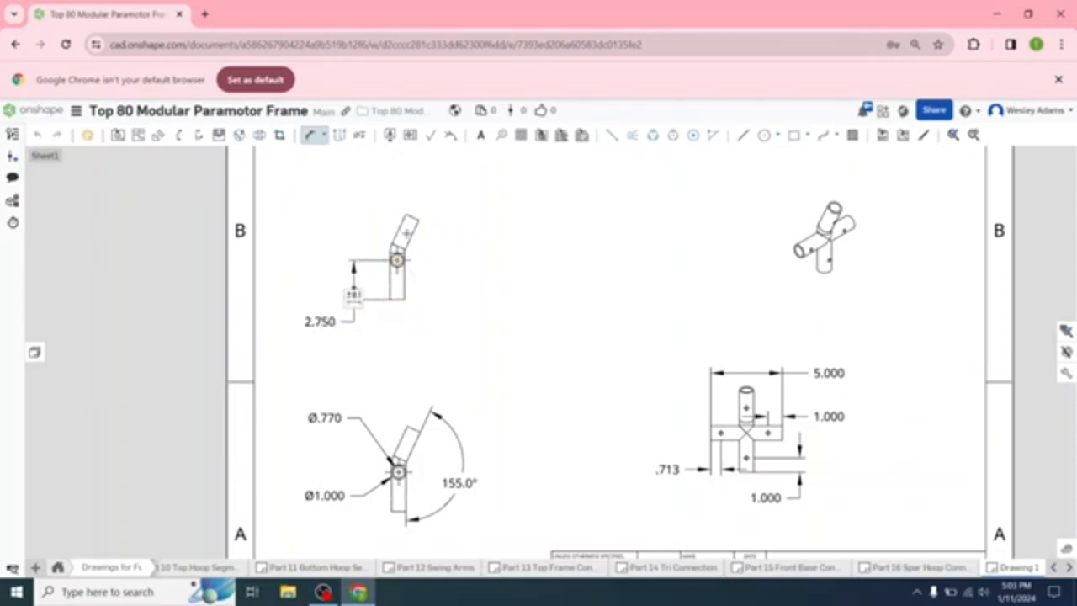
click(411, 217)
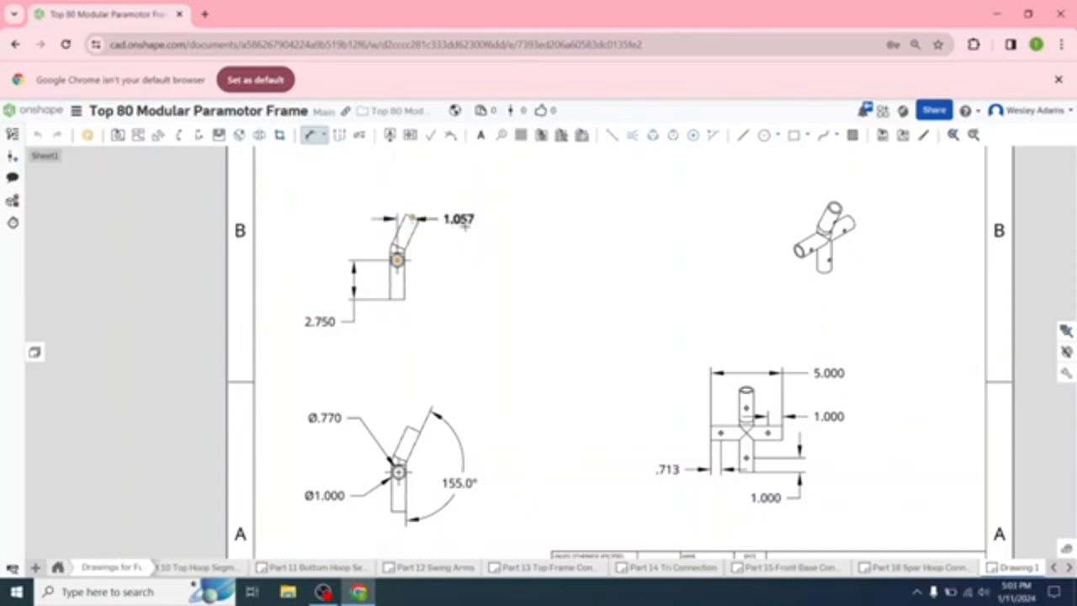
click(530, 281)
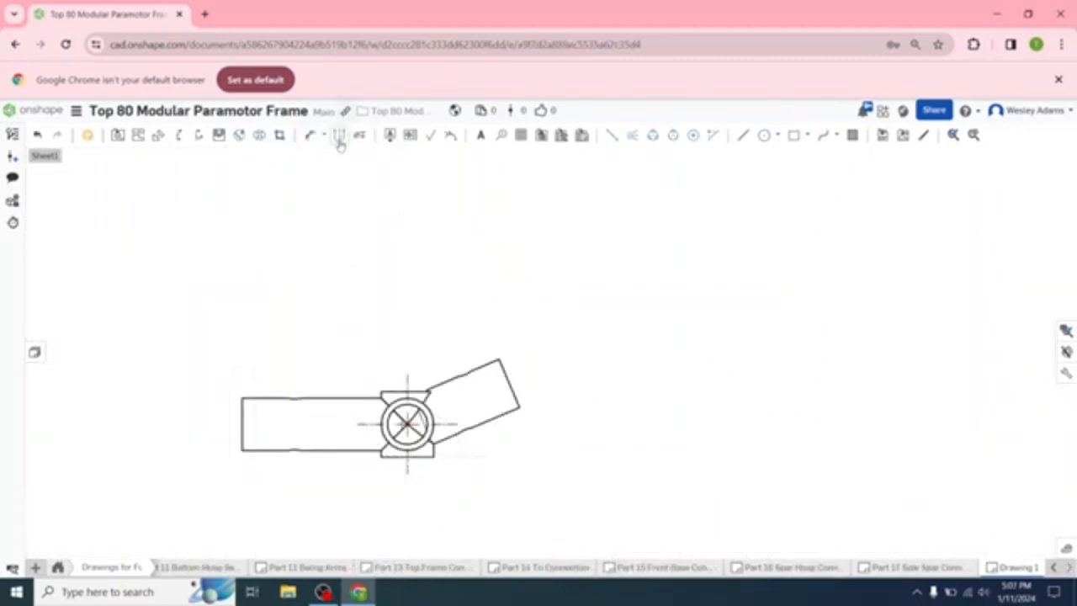
- Add 2-point linear dimensions from the connector's centre to the straight arm's end and vertically to the angled arm's end
click(311, 135)
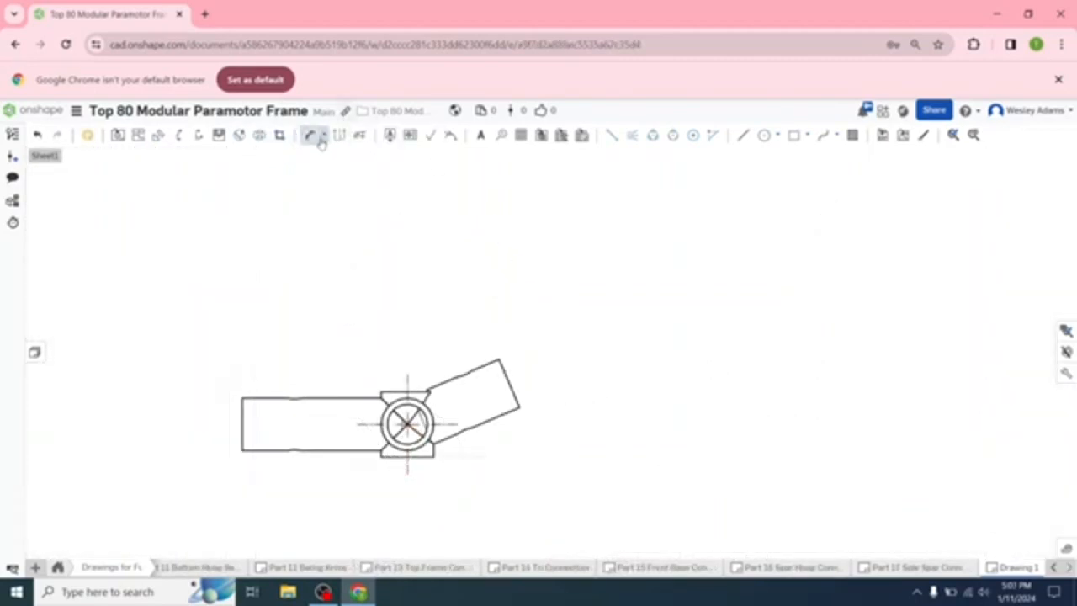
click(321, 137)
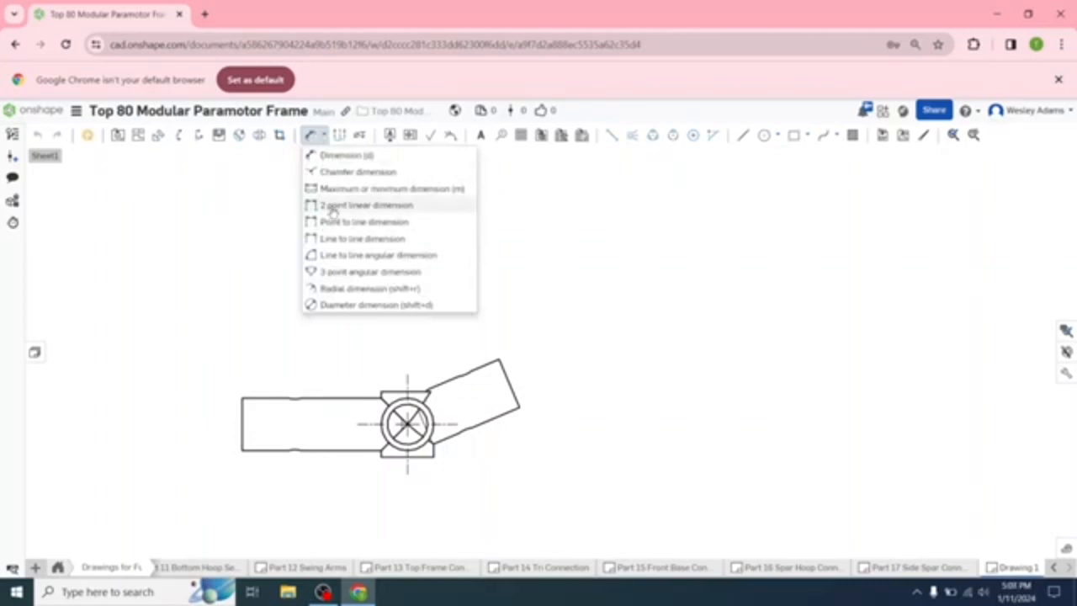
click(332, 206)
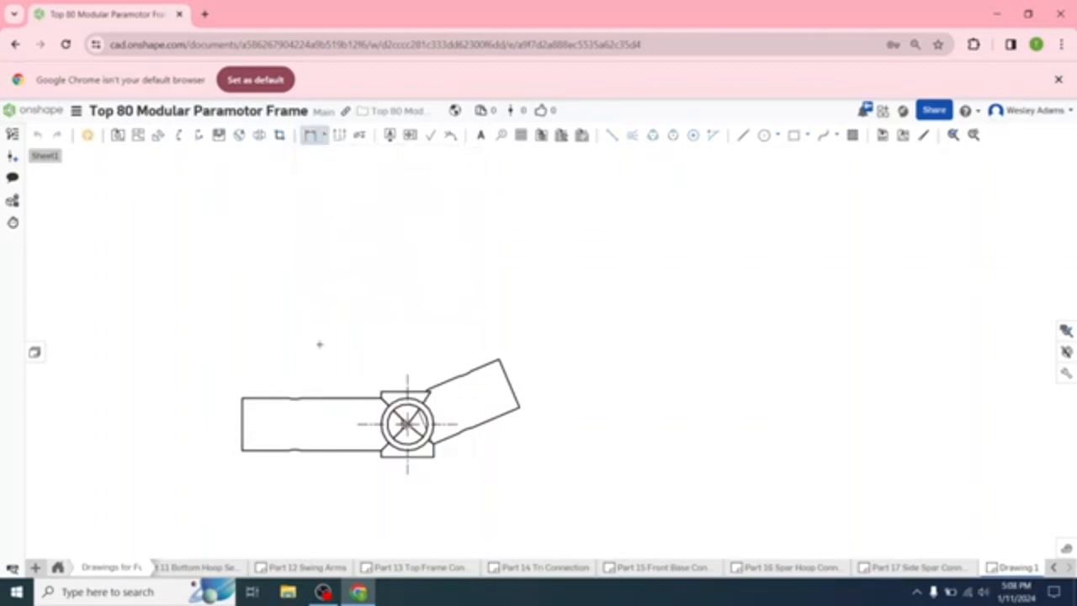
click(242, 423)
click(408, 423)
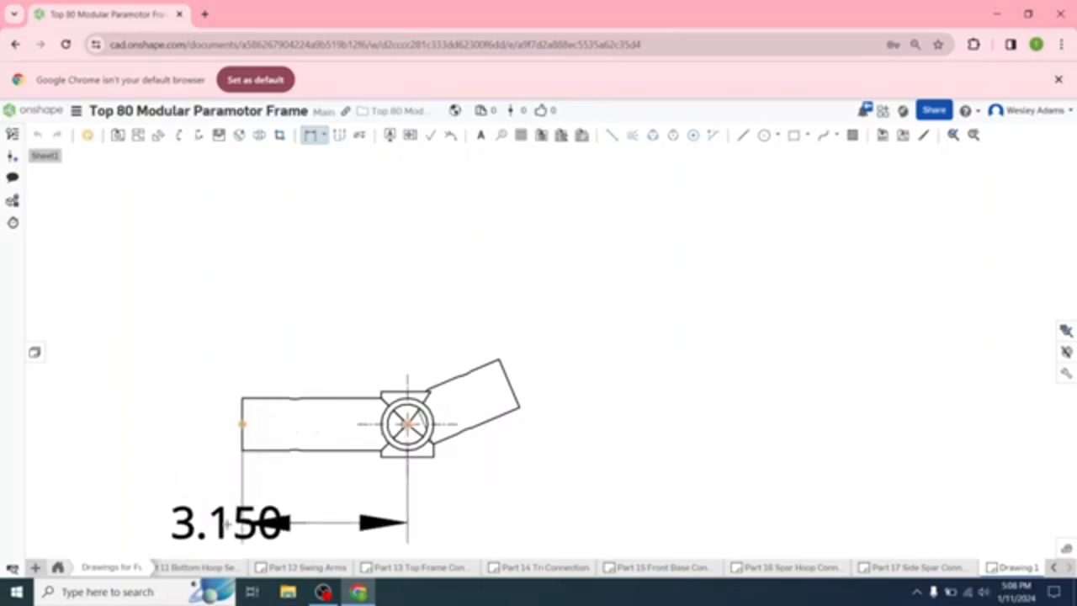
click(154, 473)
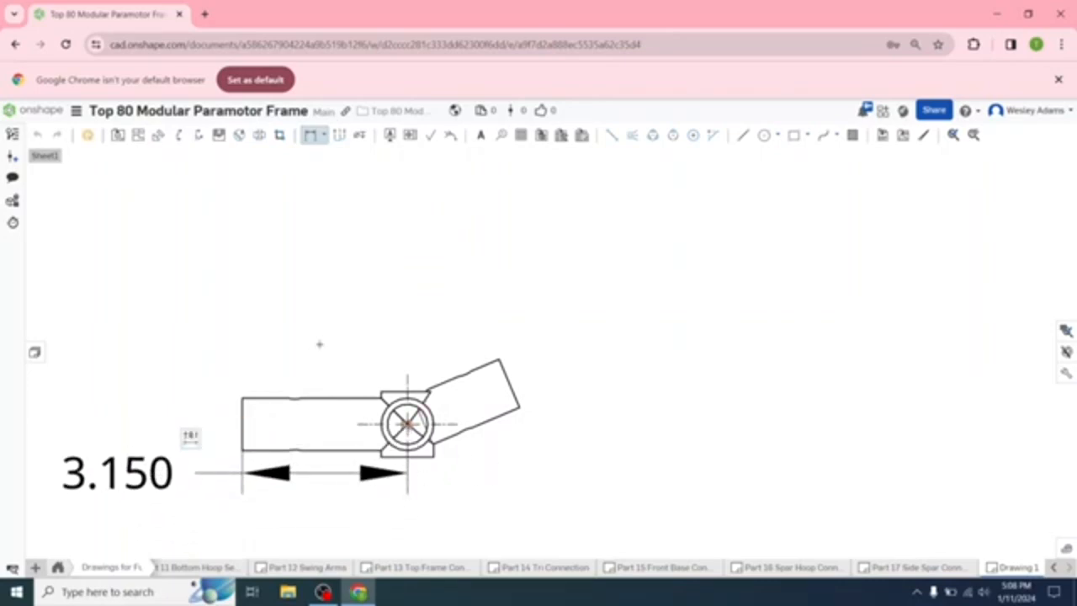
click(508, 380)
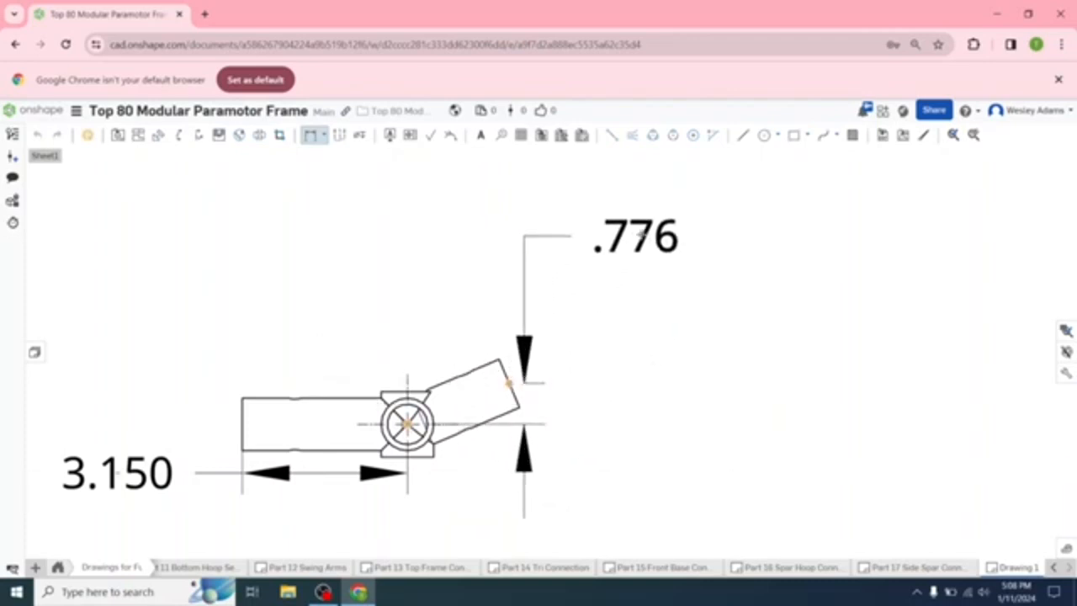
click(699, 218)
- Add a line-to-line angular dimension between the lower edges of the straight and angled arms
scroll(206, 348, down, 3)
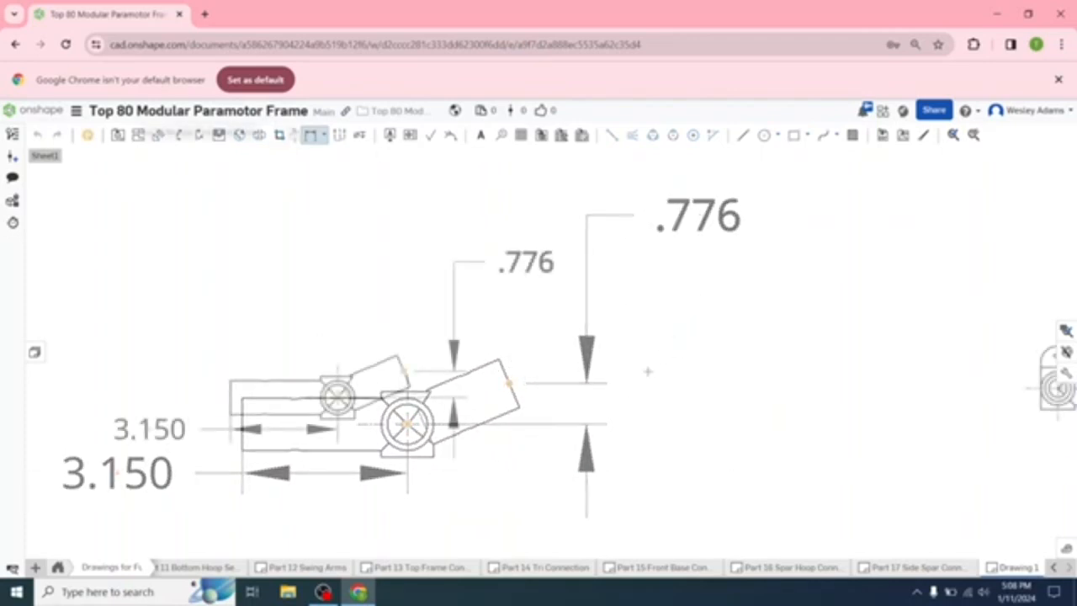
click(323, 135)
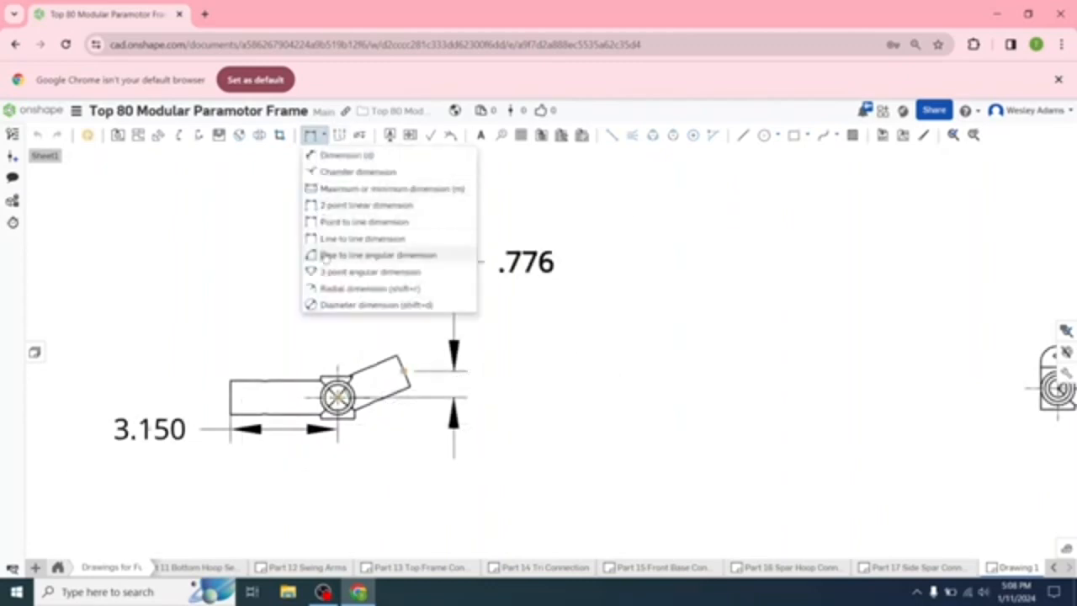
click(389, 255)
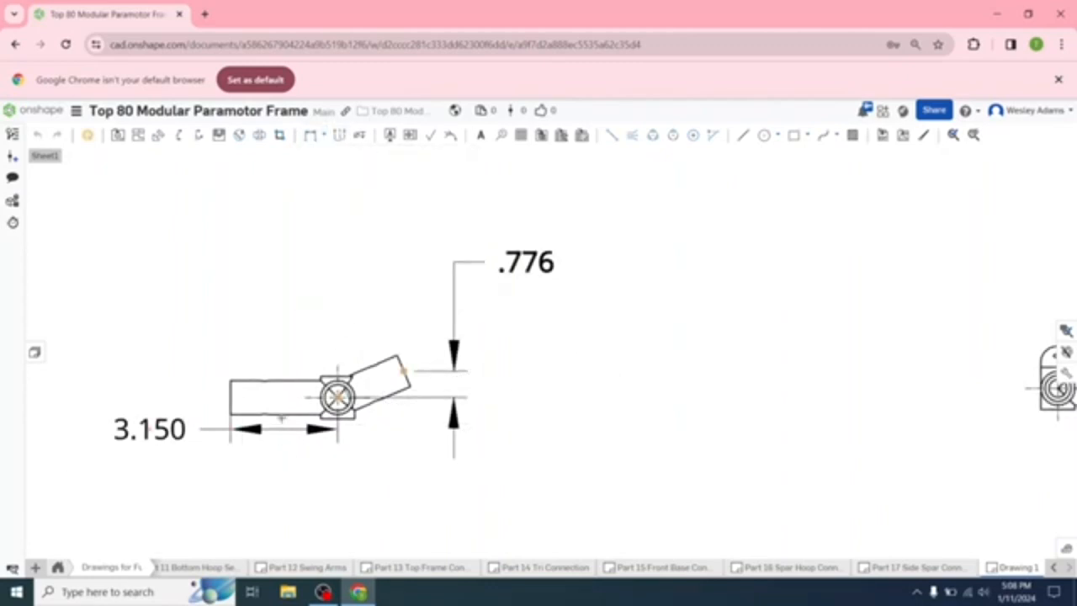
scroll(286, 411, up, 6)
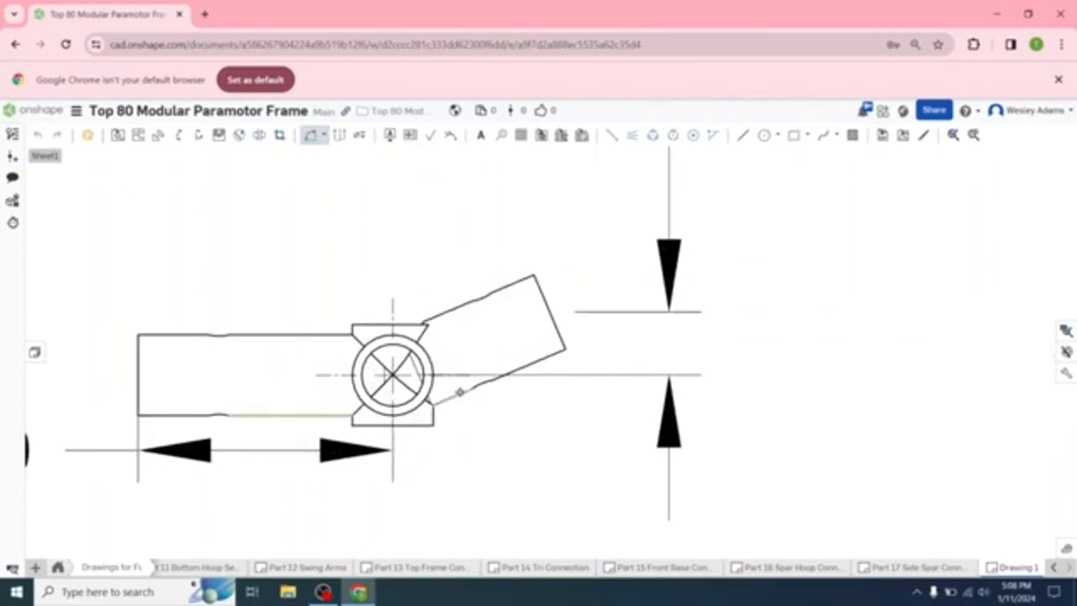
click(460, 395)
click(295, 415)
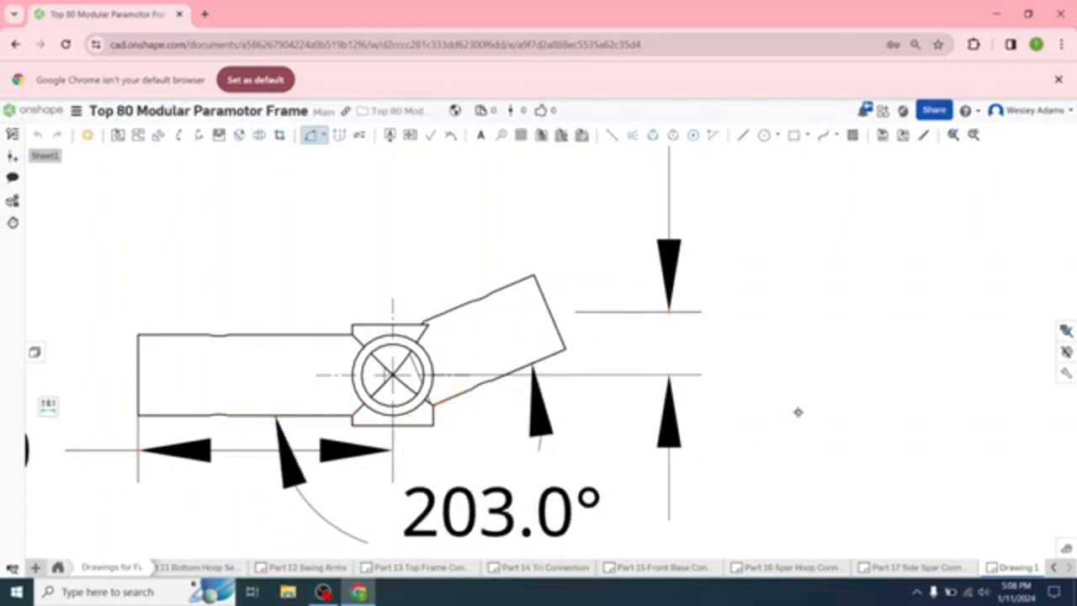
- Add a line-to-line angular dimension between the upper edges of the straight and angled arms
scroll(472, 493, down, 2)
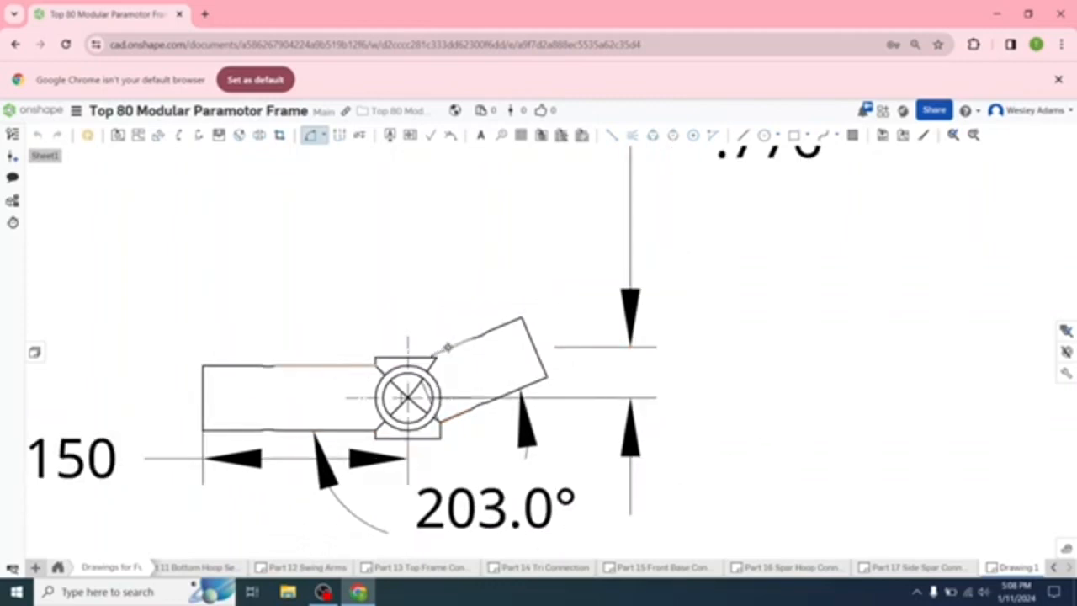
click(442, 348)
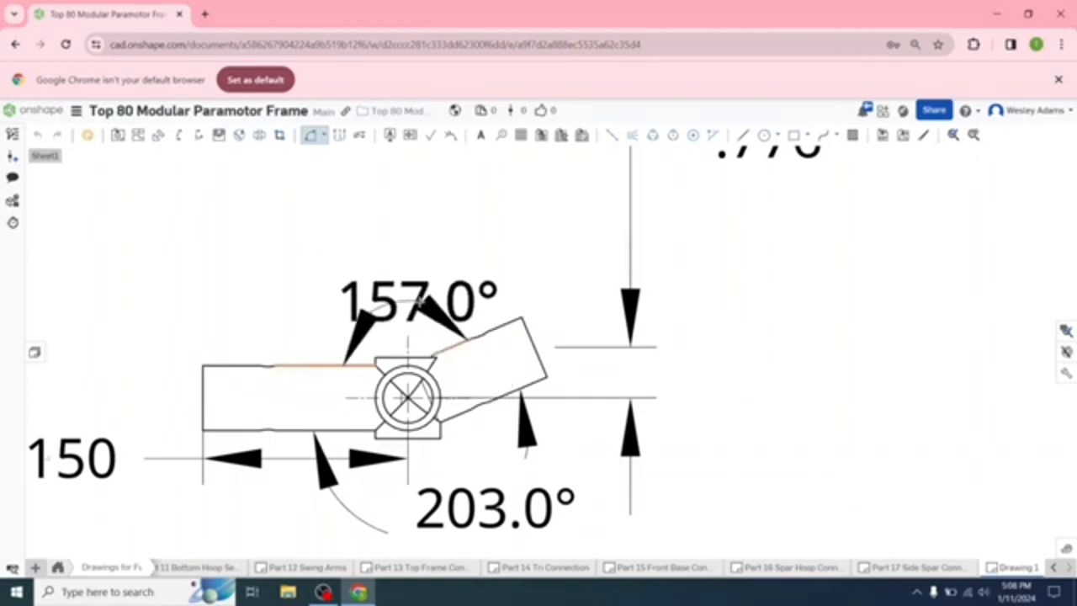
click(427, 295)
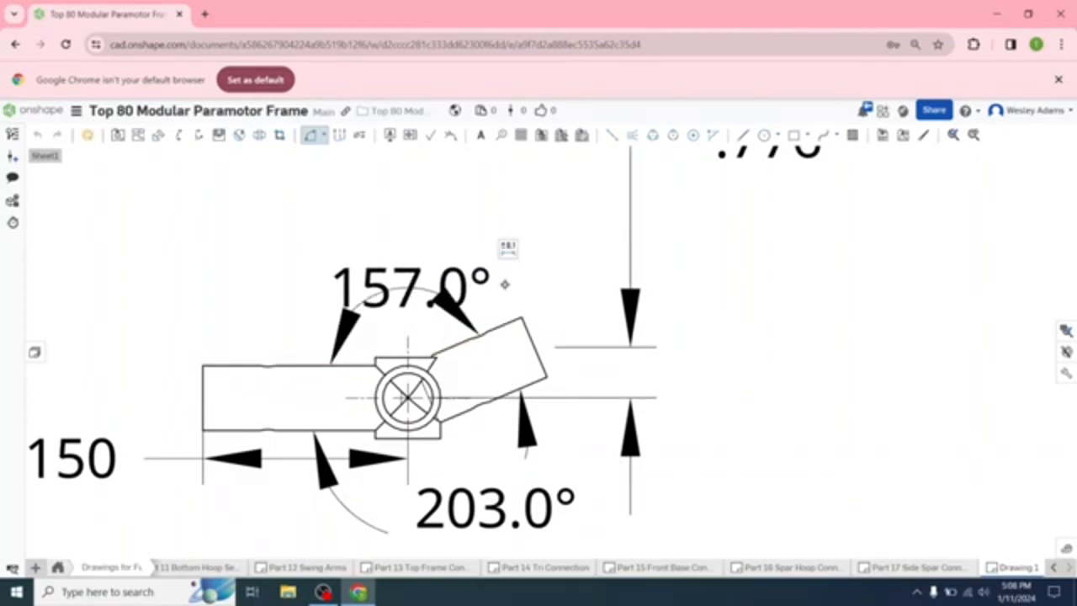
key(Escape)
- Delete the angular dimension below the arms and move the upper angular dimension clear above the part
scroll(769, 345, down, 4)
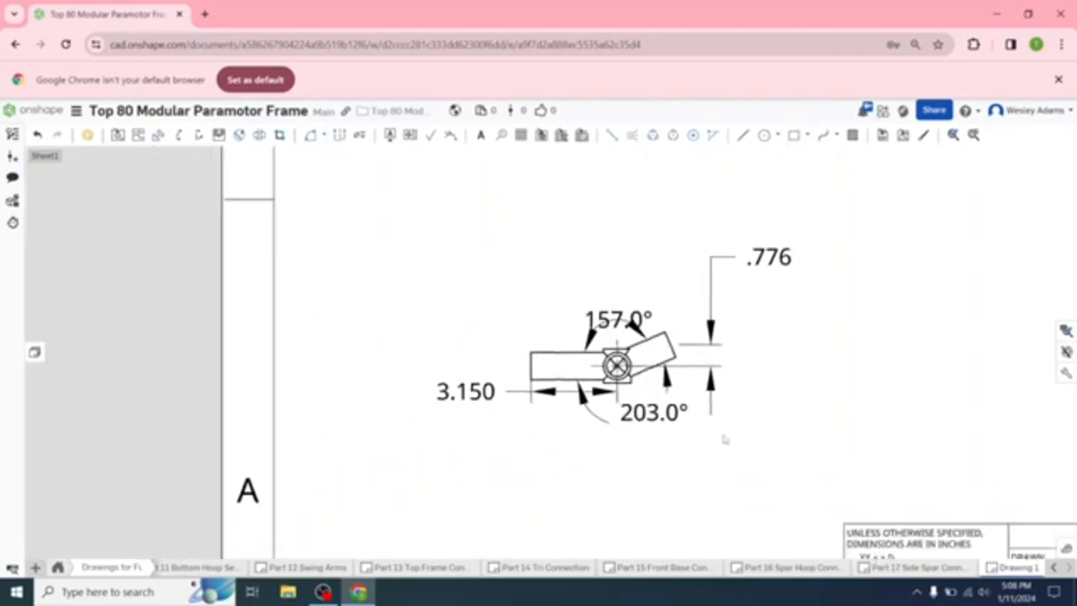
click(655, 414)
key(Delete)
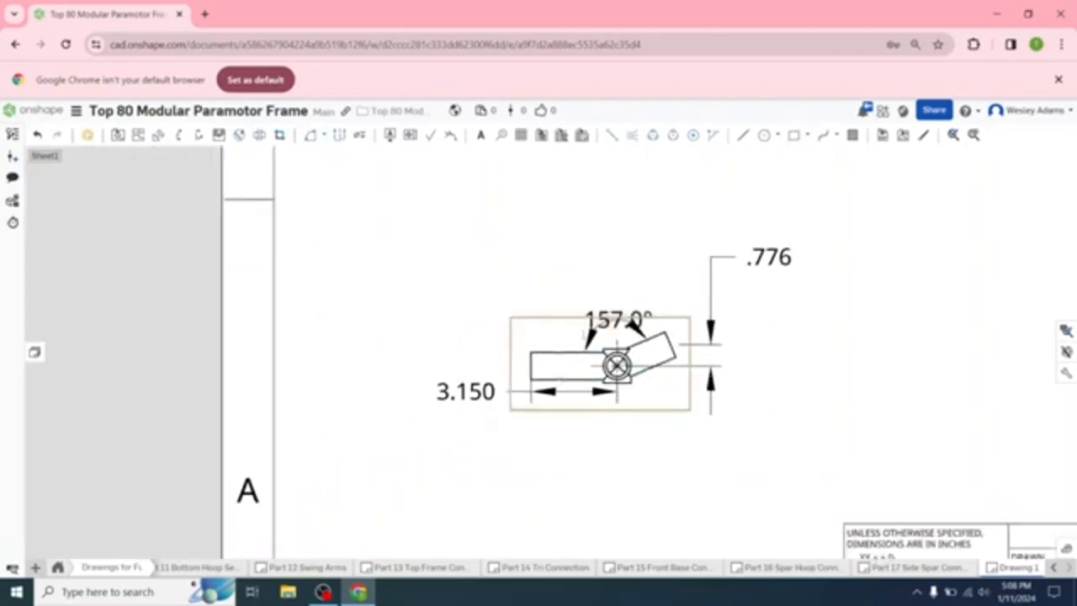
drag(621, 321, 587, 276)
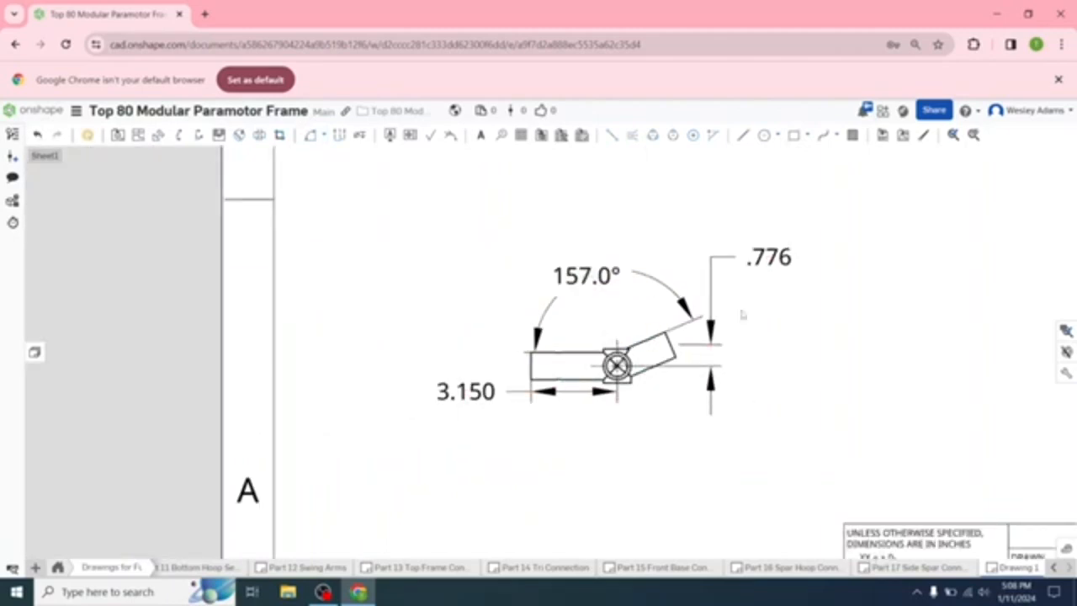
- Insert a front view of Part 20 Hoop for Assembly View at 1:10 scale, centred in the upper part of the sheet
scroll(863, 390, down, 5)
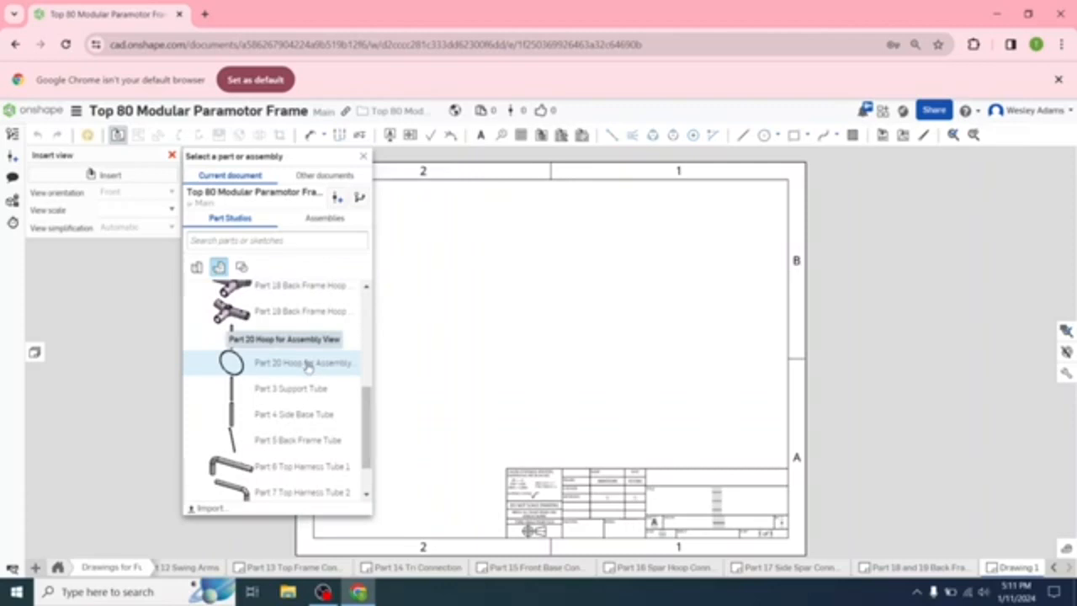
click(308, 366)
click(147, 211)
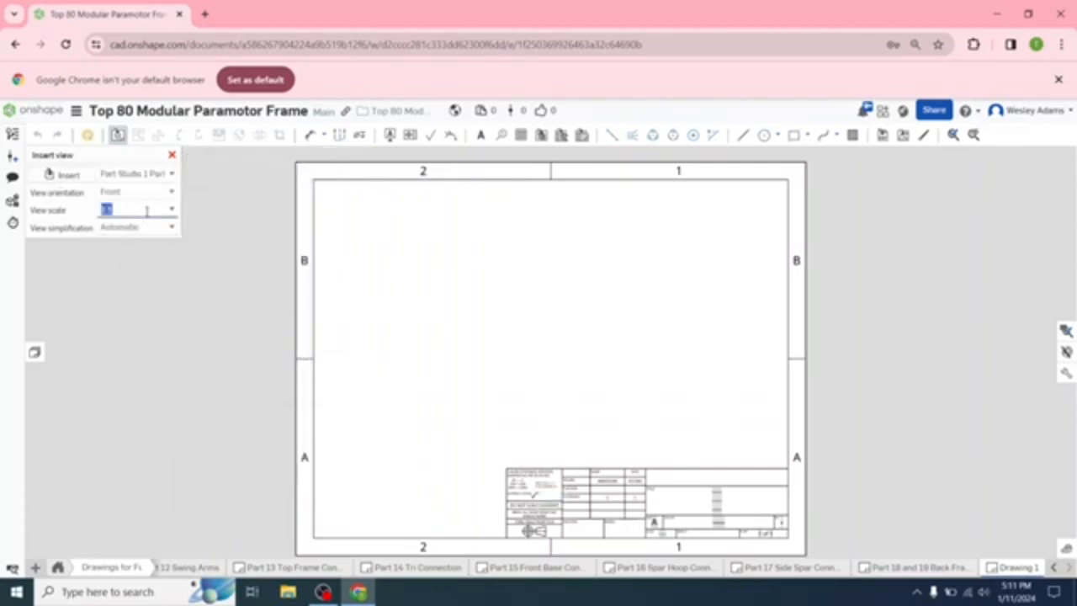
click(171, 210)
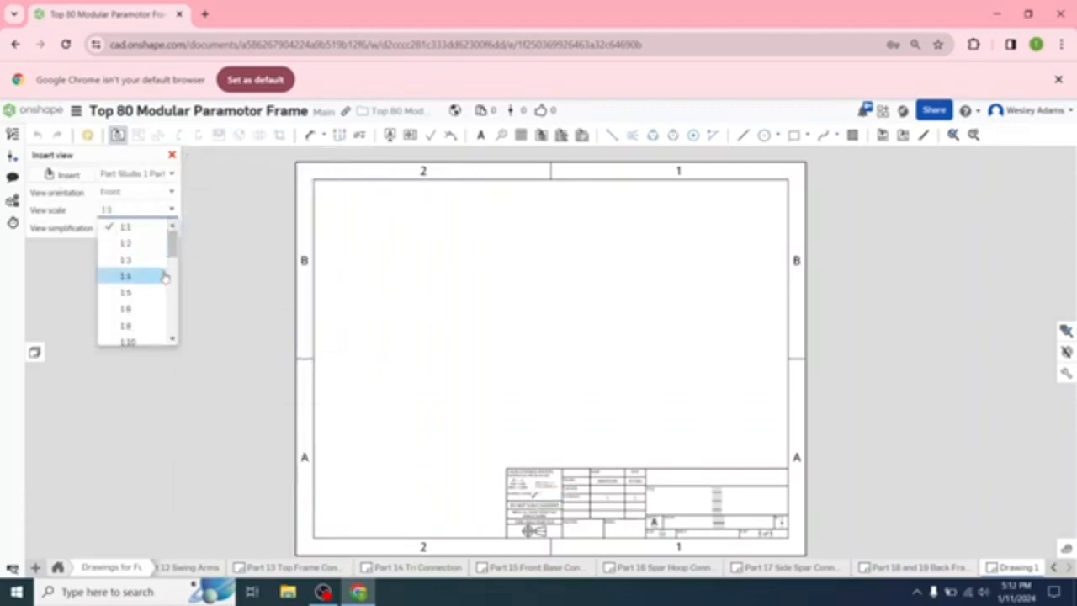
drag(170, 236, 172, 264)
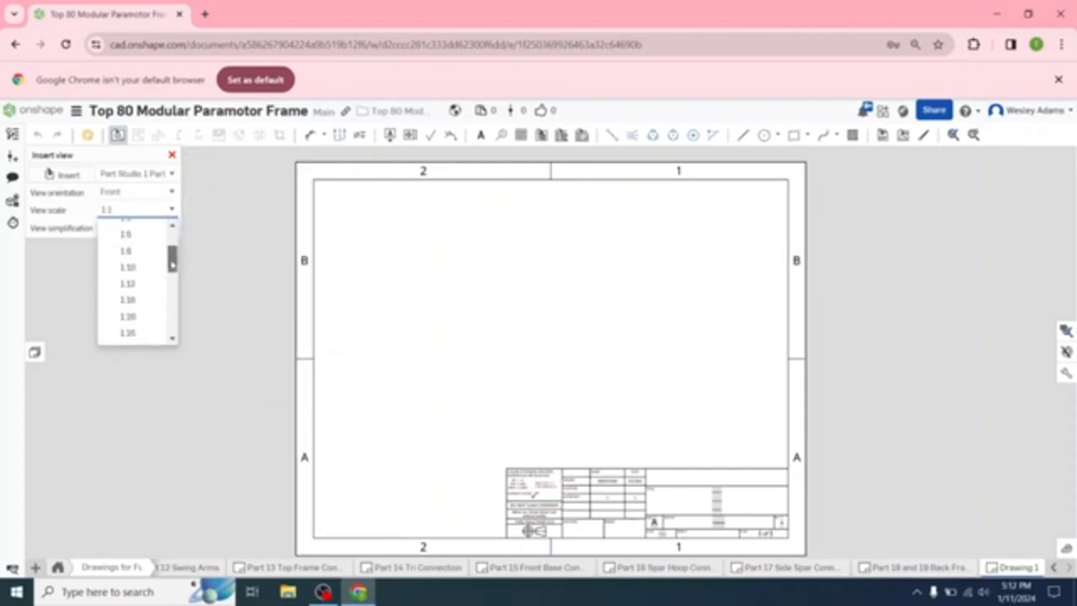
click(135, 267)
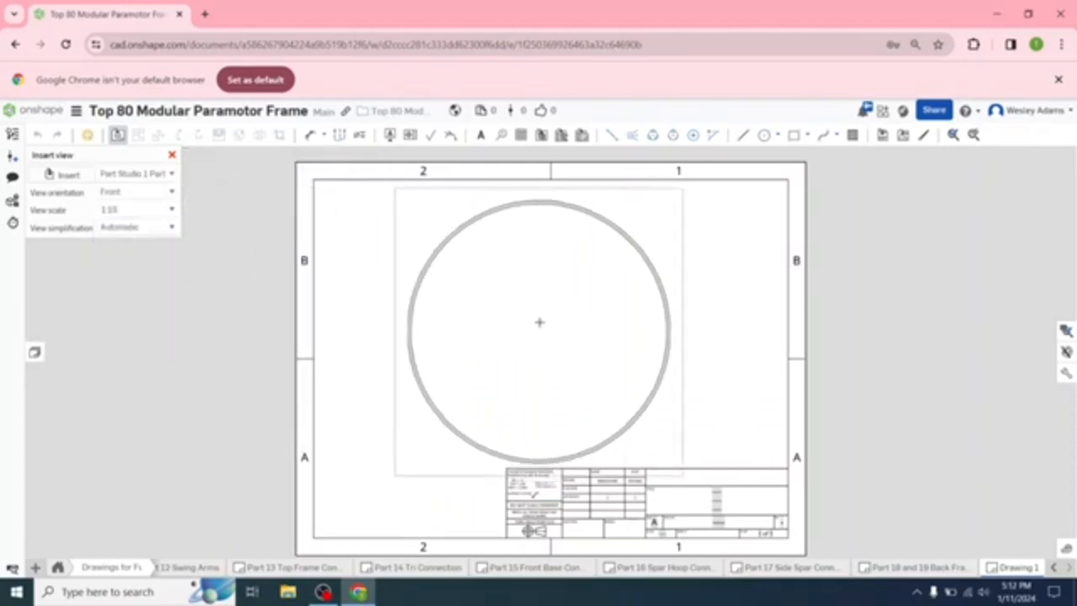
click(541, 323)
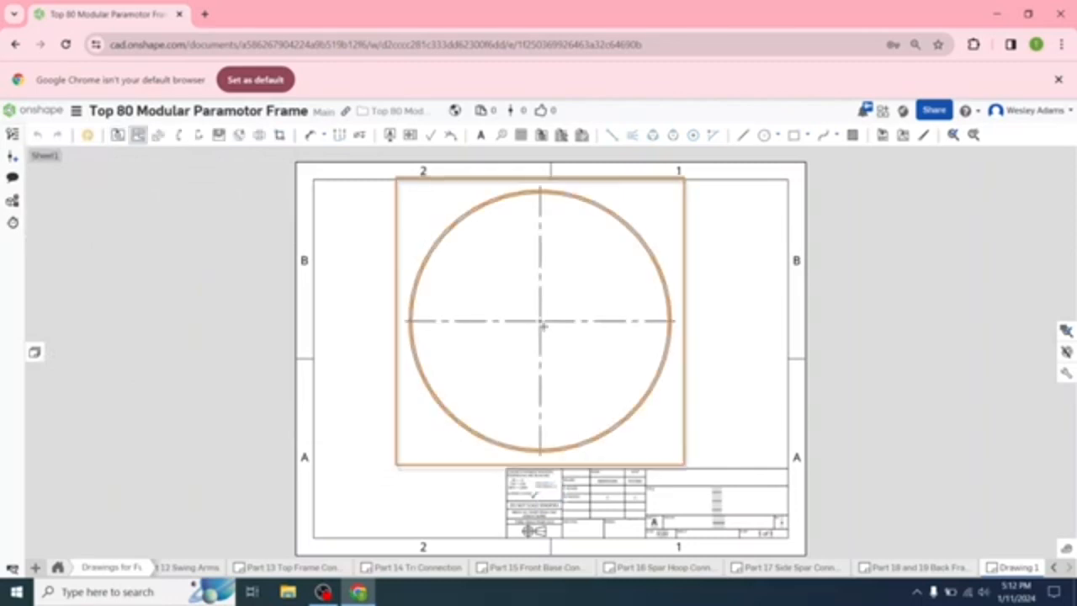
key(Escape)
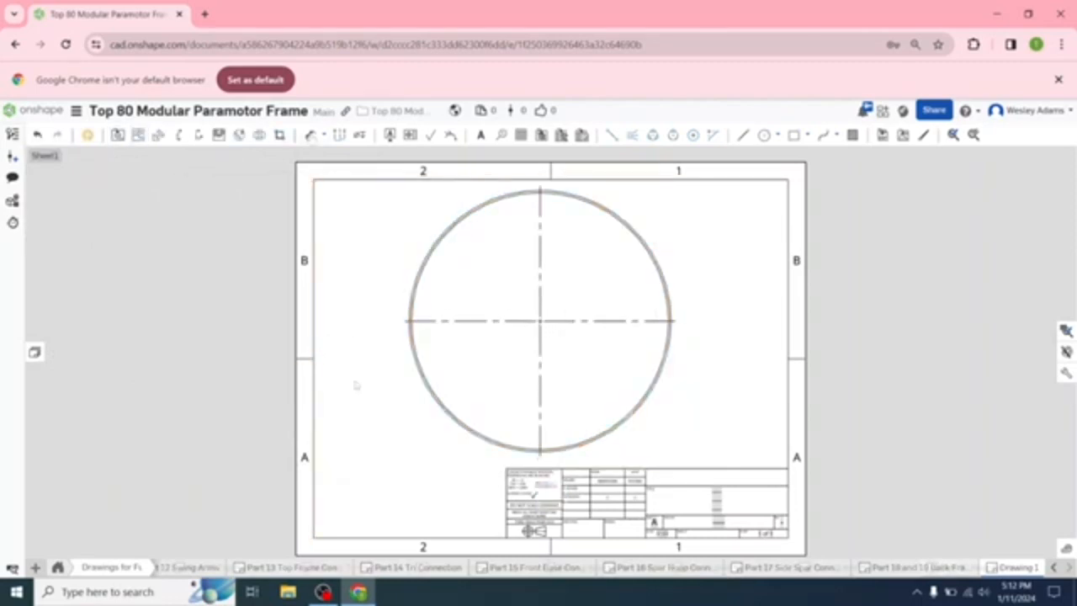
- Add diameter dimensions to the hoop's inner and outer circles, placing both outside the hoop
click(324, 134)
click(330, 306)
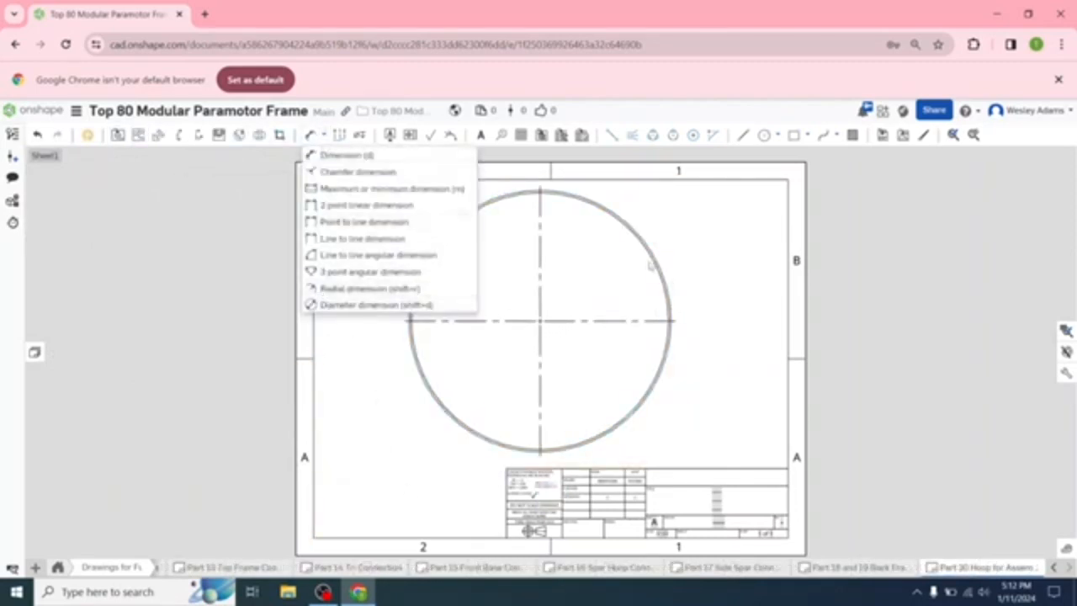
click(646, 251)
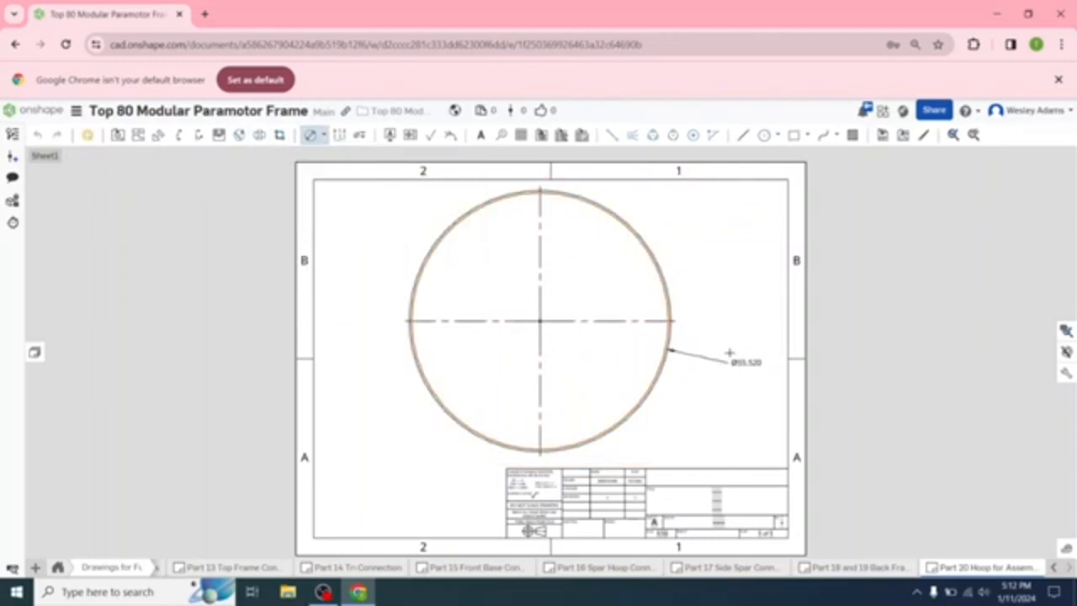
click(728, 346)
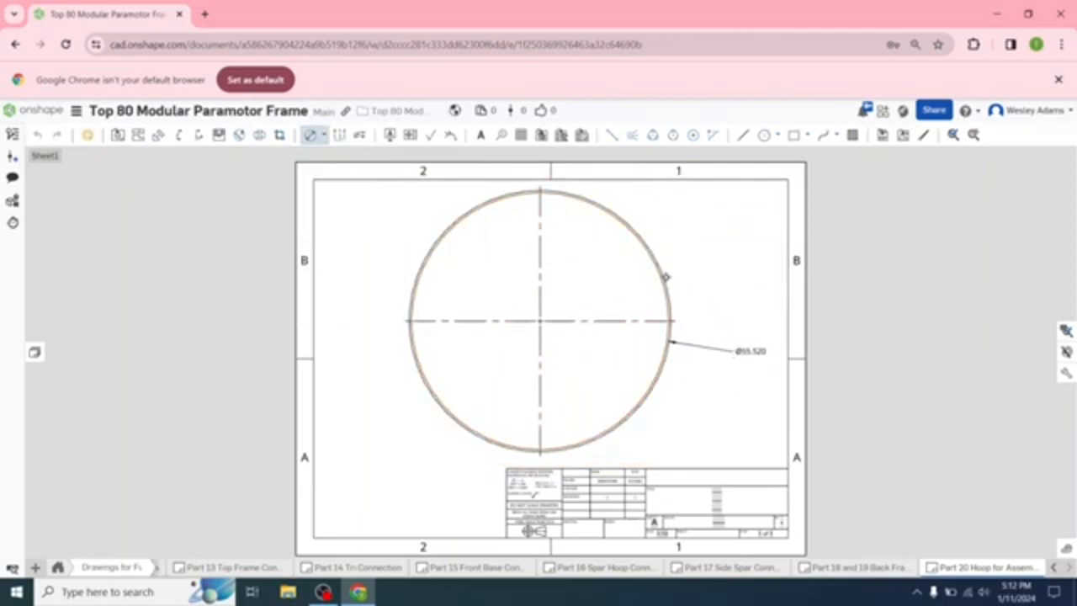
scroll(665, 271, up, 5)
click(653, 267)
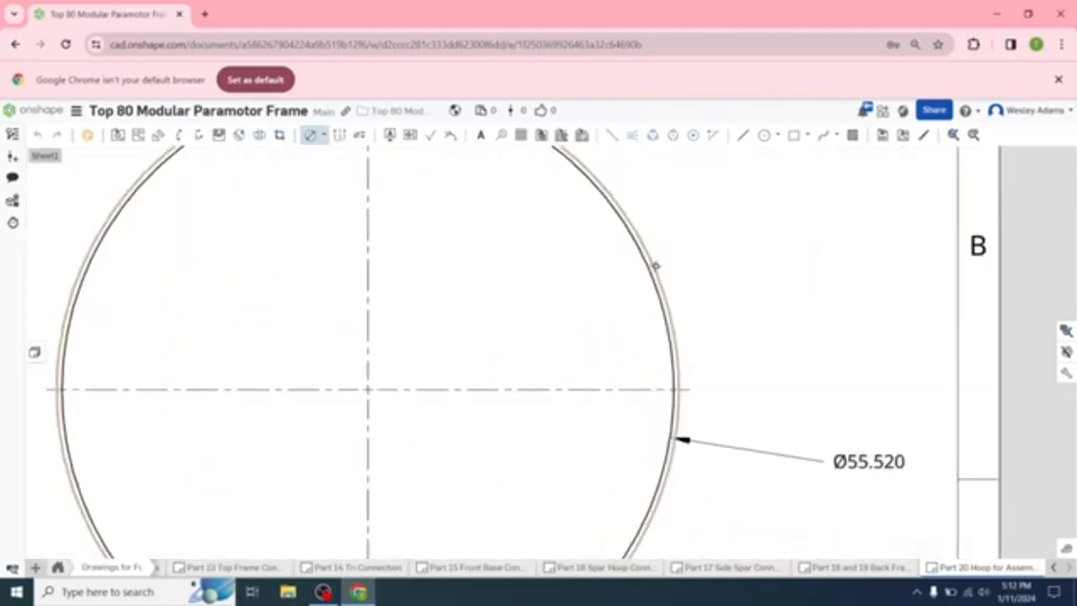
click(809, 267)
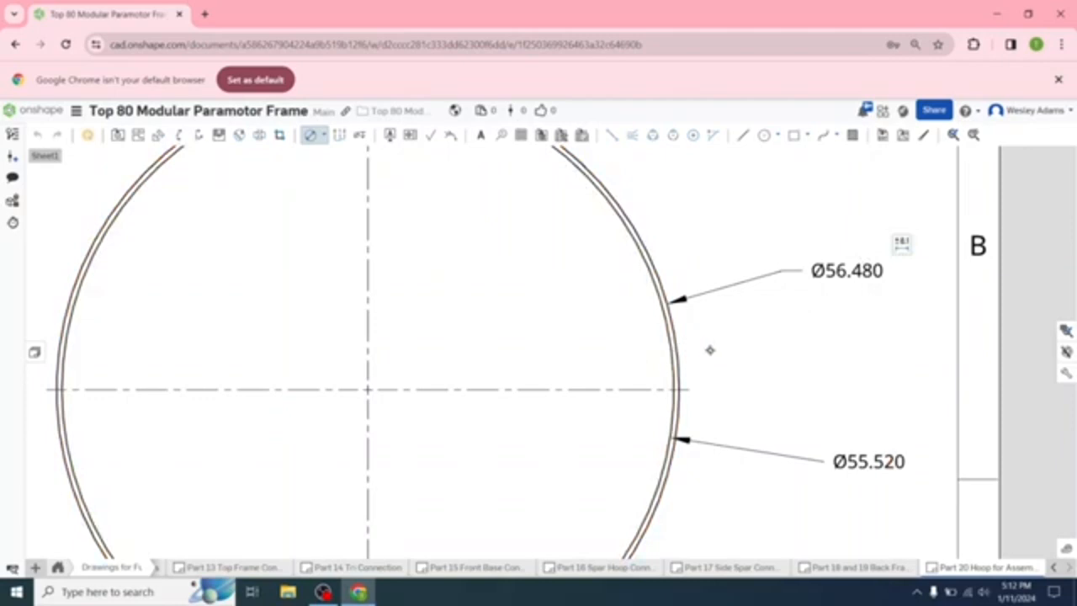
- Add radial dimensions to the hoop's inner and outer circles, placing both values inside the hoop
scroll(709, 351, down, 2)
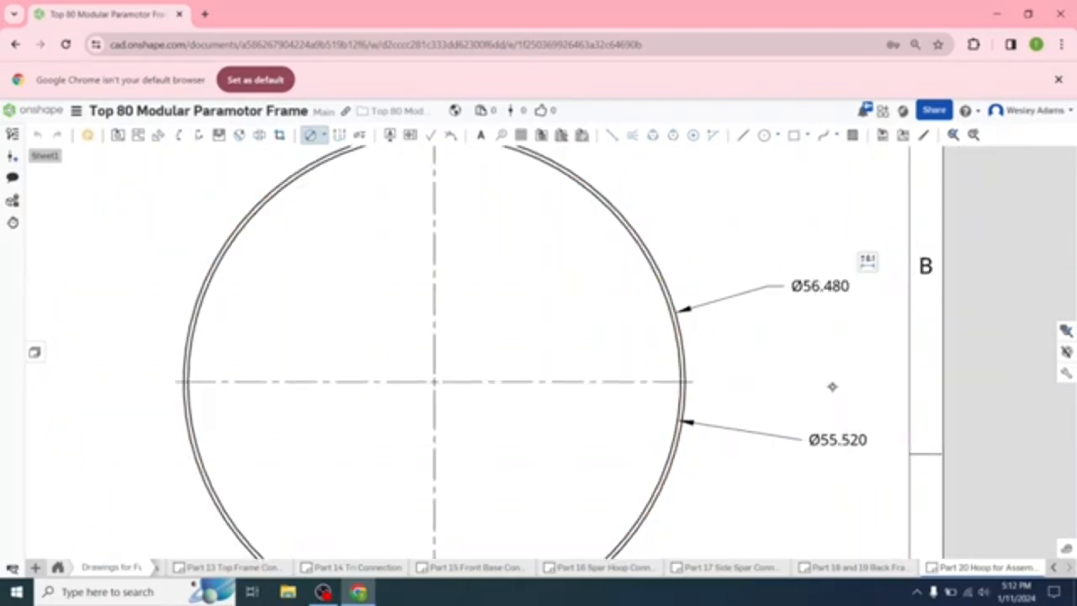
scroll(773, 369, down, 1)
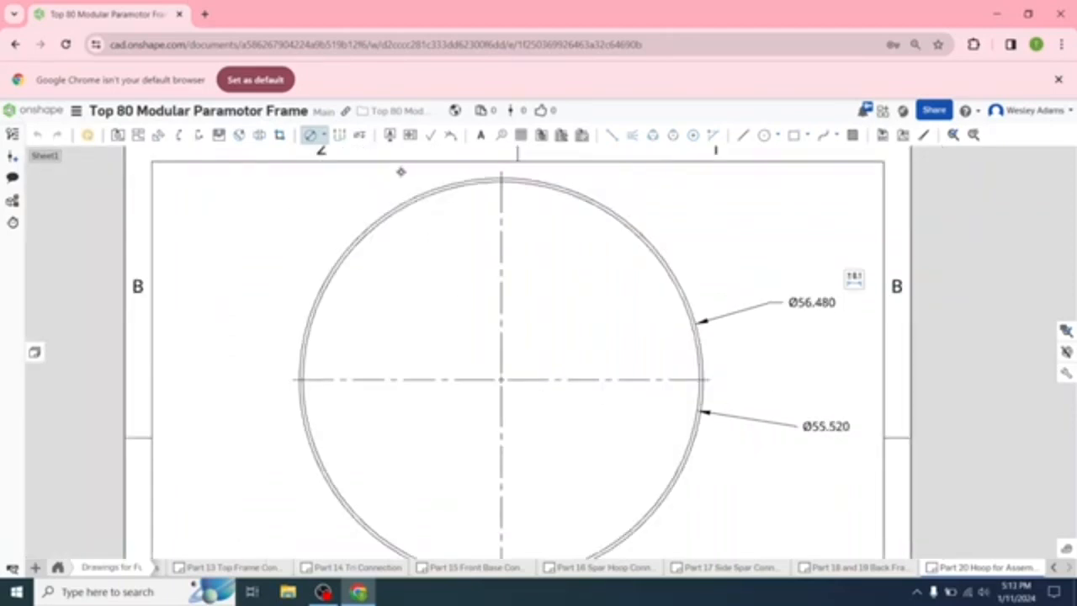
click(324, 135)
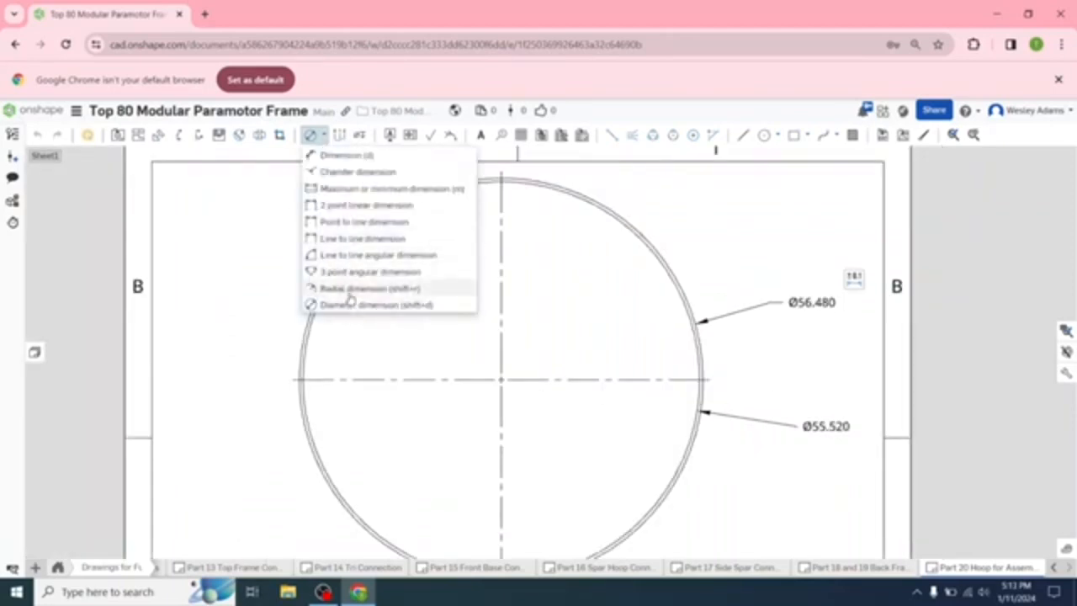
click(345, 287)
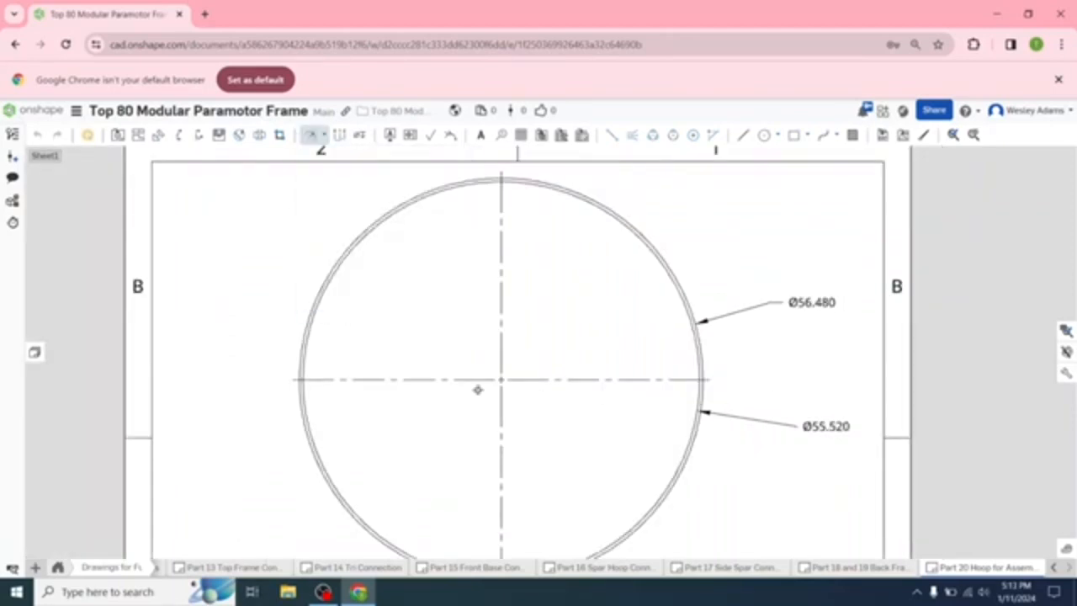
click(696, 356)
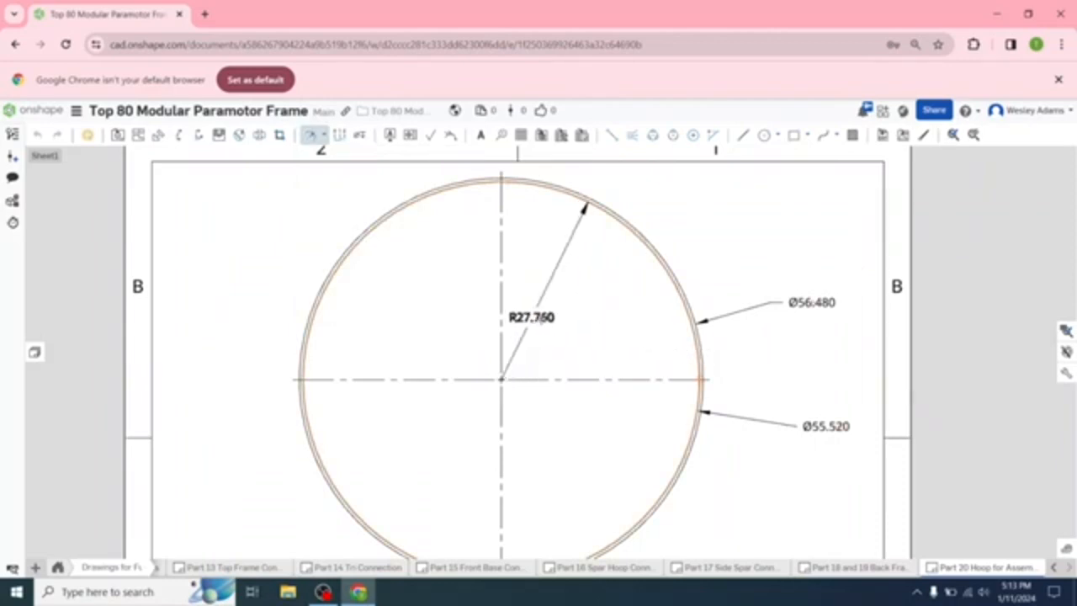
click(547, 321)
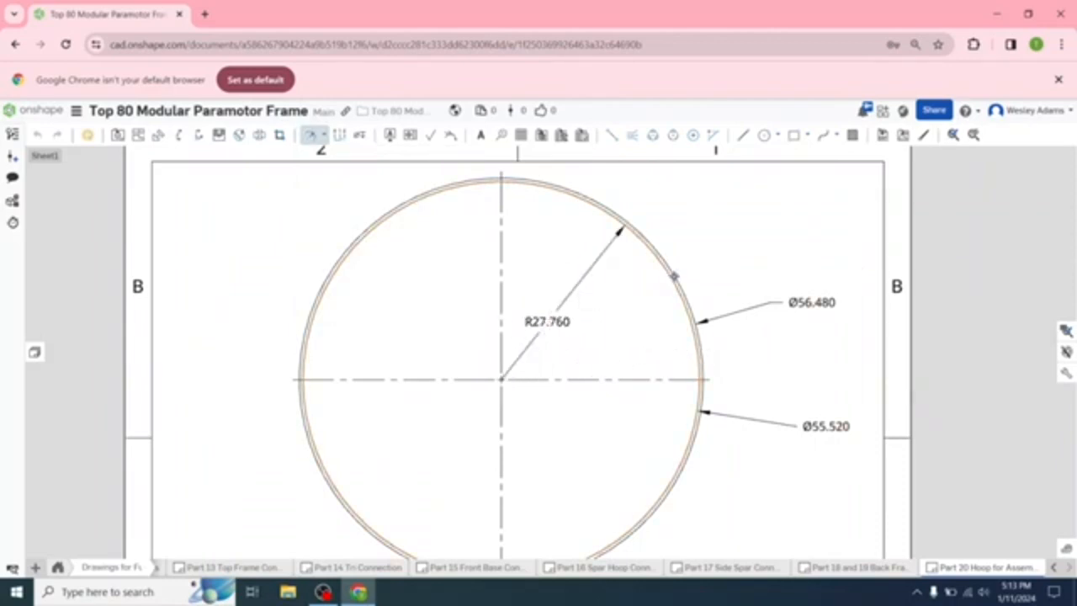
scroll(676, 272, up, 3)
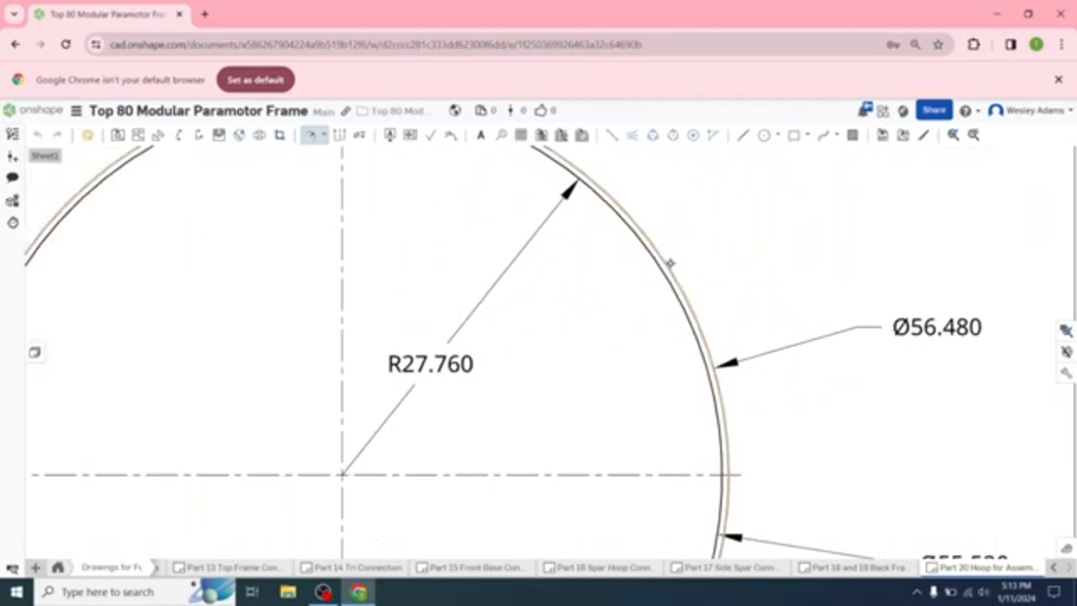
click(672, 269)
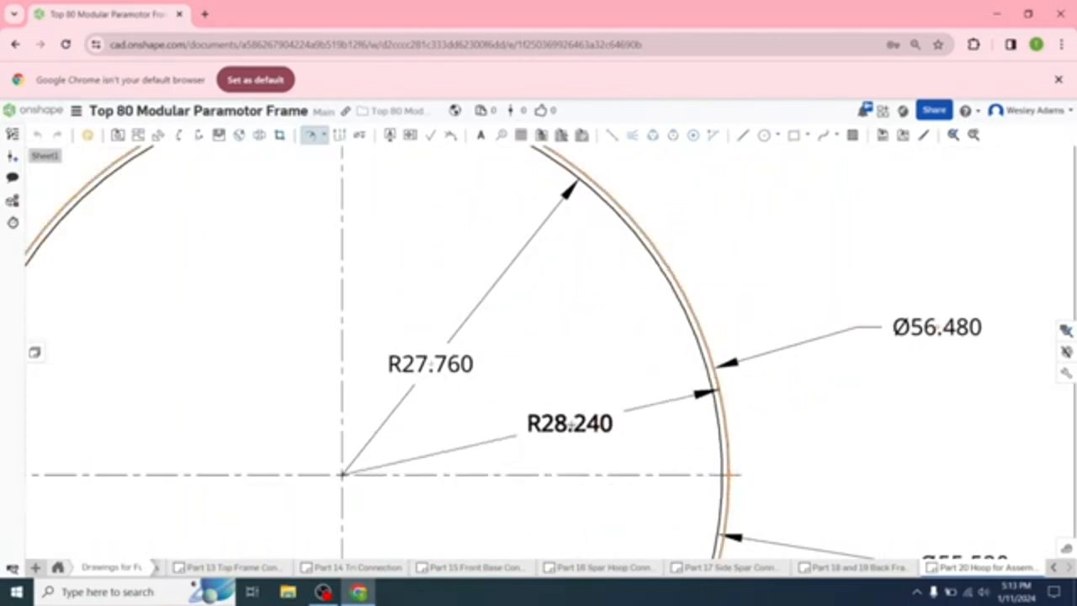
click(570, 418)
- Dimension the hoop's wall between its inner and outer circles, placing the value inside the hoop opposite the radial dimensions
scroll(816, 463, down, 2)
scroll(816, 465, down, 1)
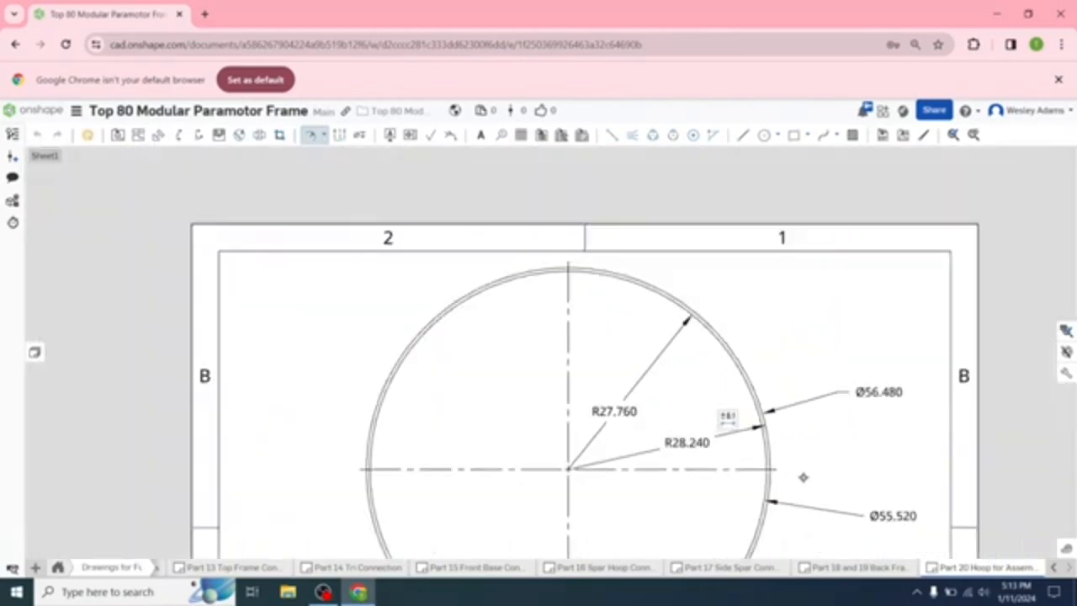
middle_drag(379, 435, 316, 315)
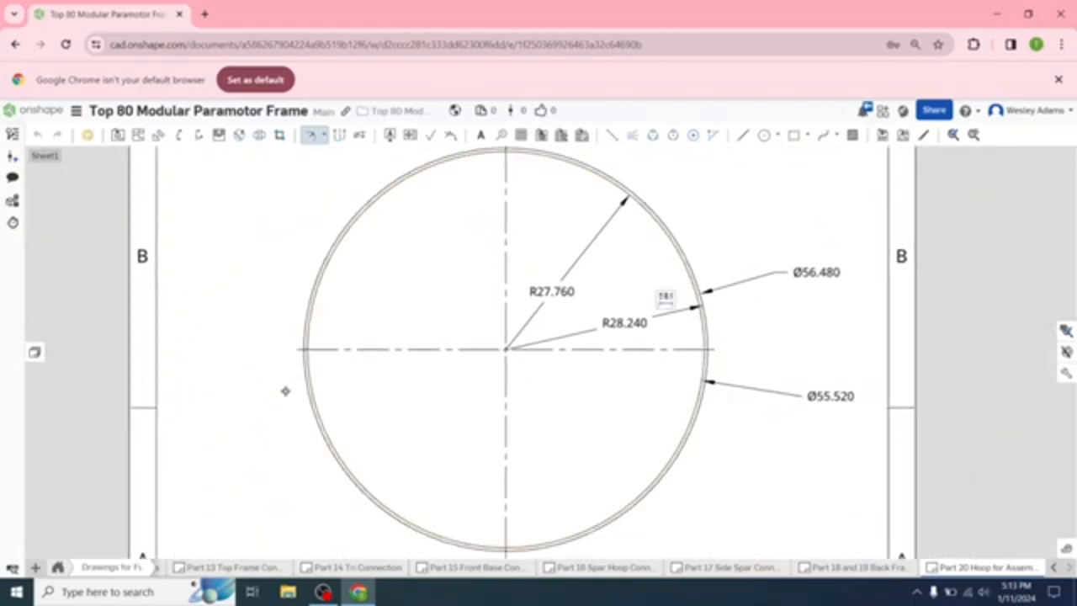
click(323, 138)
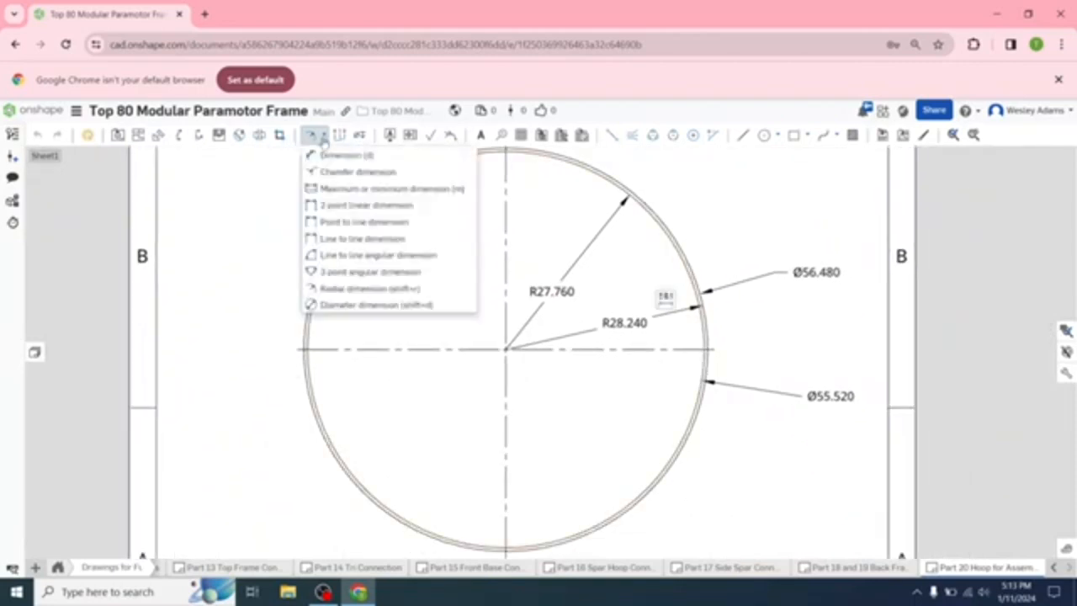
click(331, 305)
scroll(330, 318, up, 3)
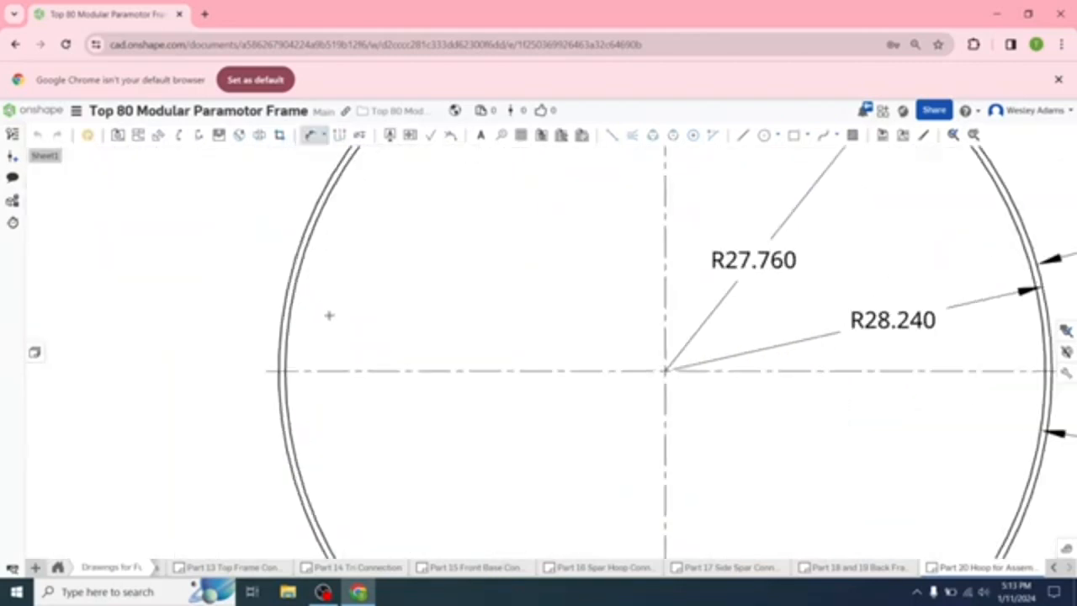
click(299, 261)
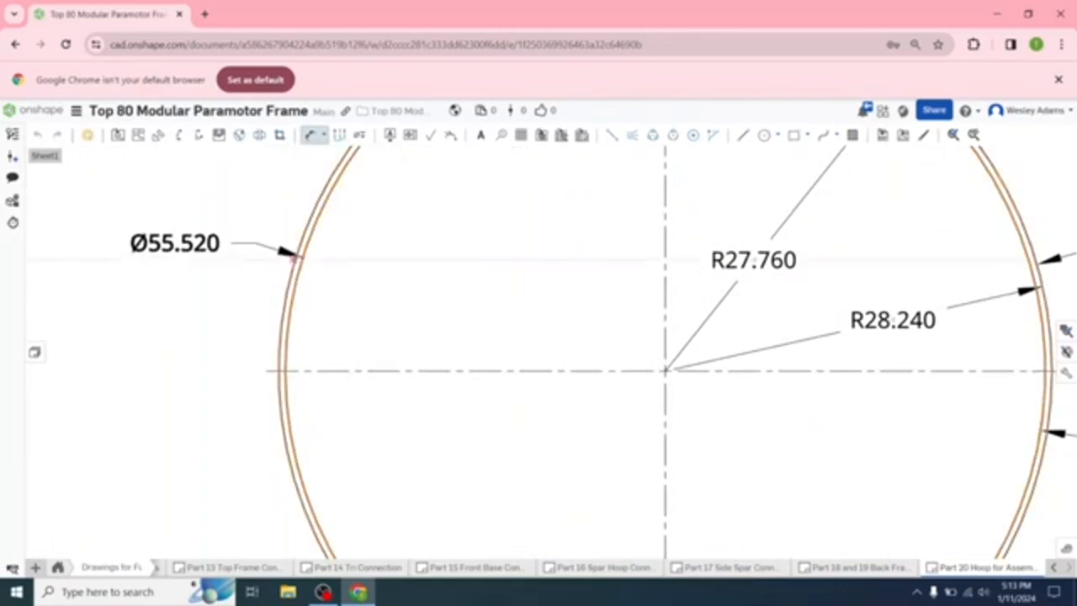
click(291, 261)
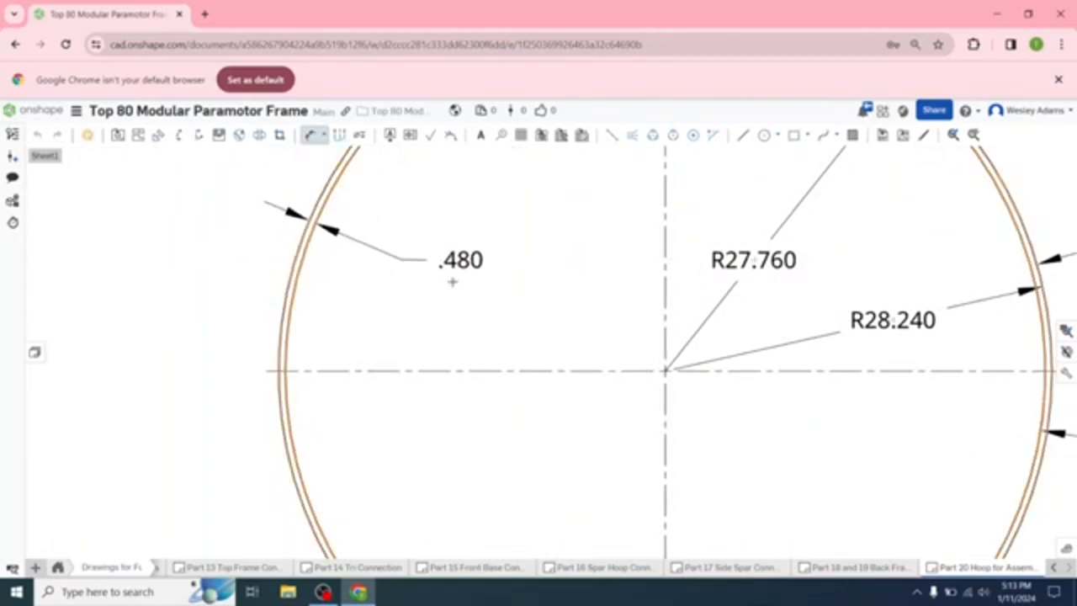
click(450, 280)
scroll(465, 290, down, 3)
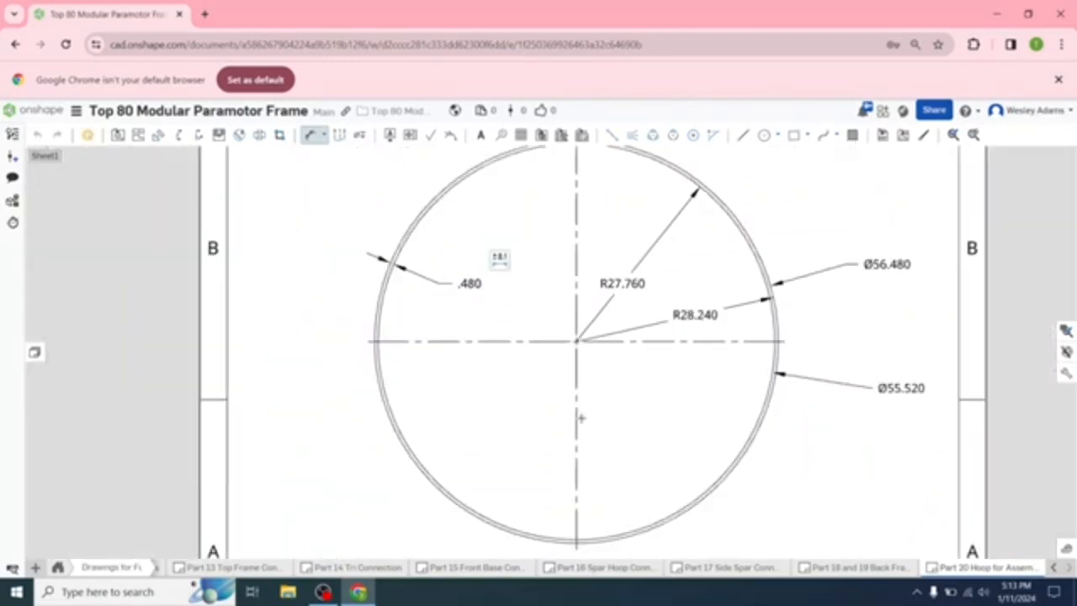
scroll(733, 500, down, 2)
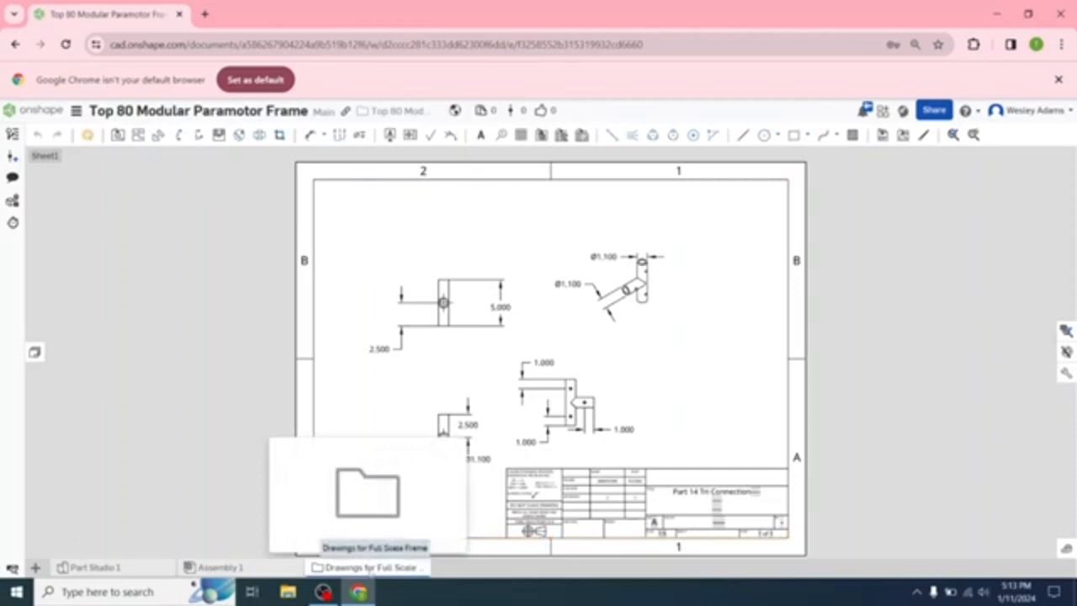
- Export the Part 14 Tri Connection drawing from the Drawings for Full Scale Frame folder as a downloaded PDF in colour
click(368, 569)
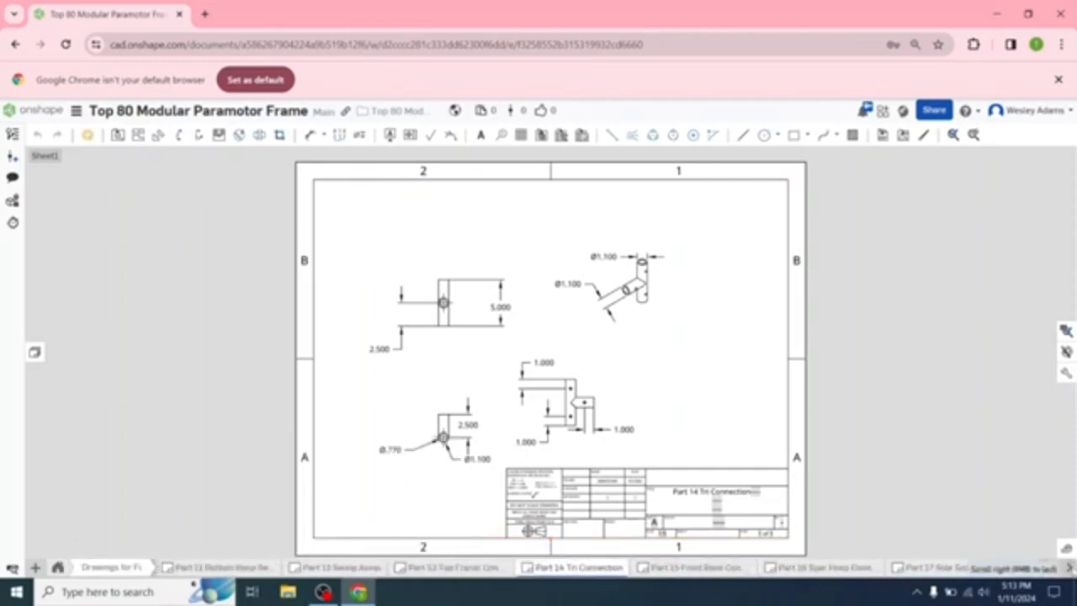
click(1070, 568)
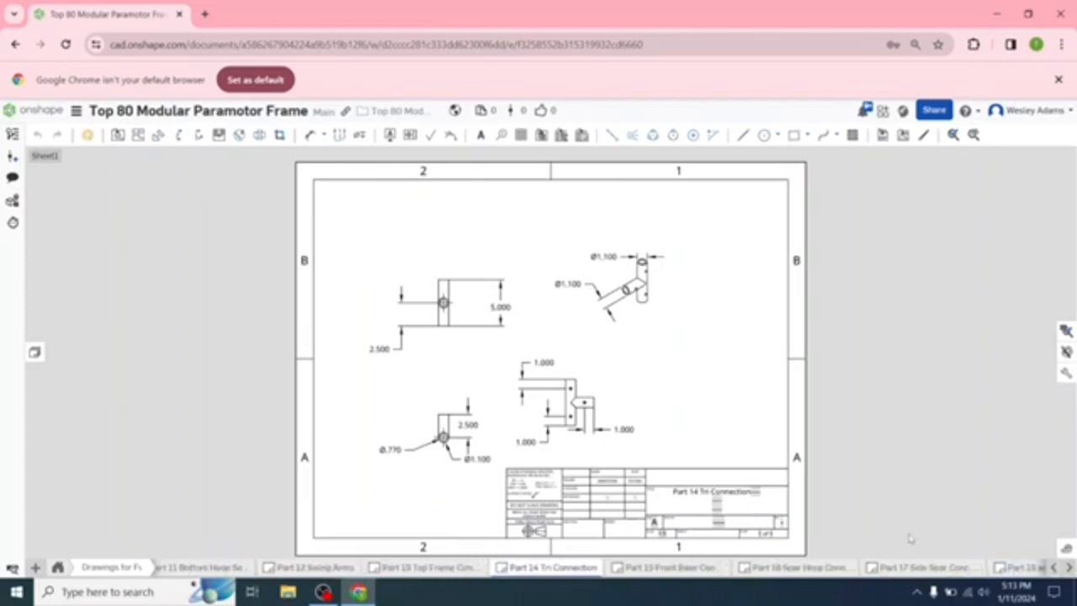
right_click(535, 569)
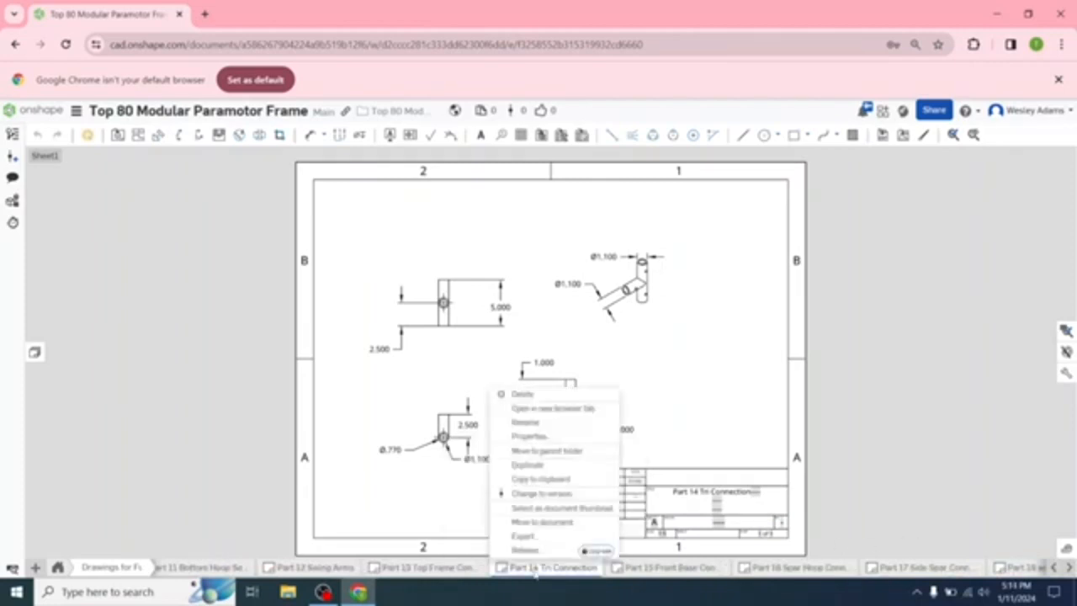
click(535, 539)
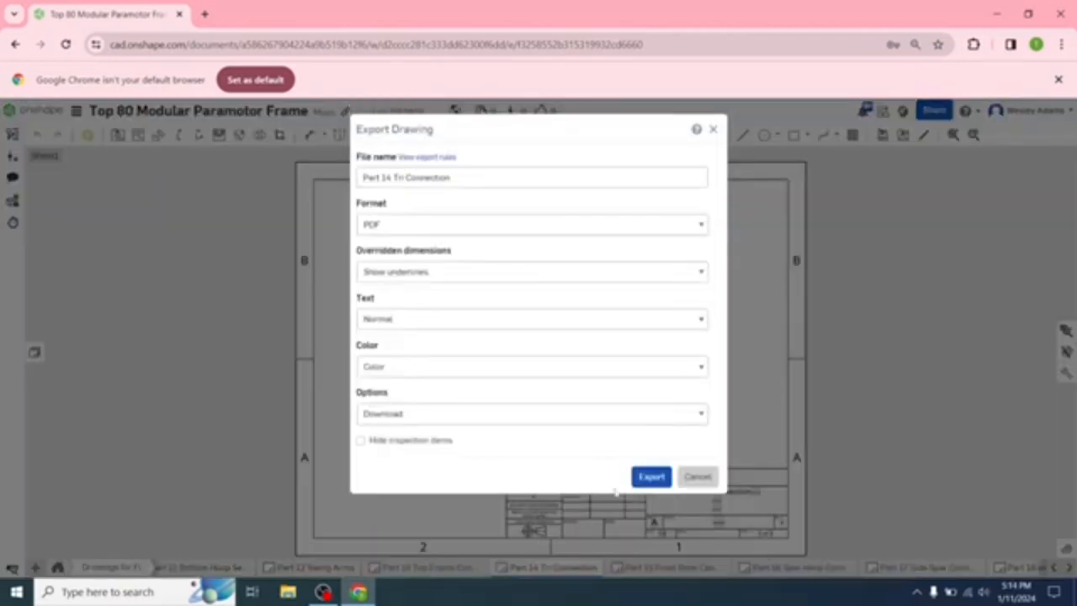
click(651, 476)
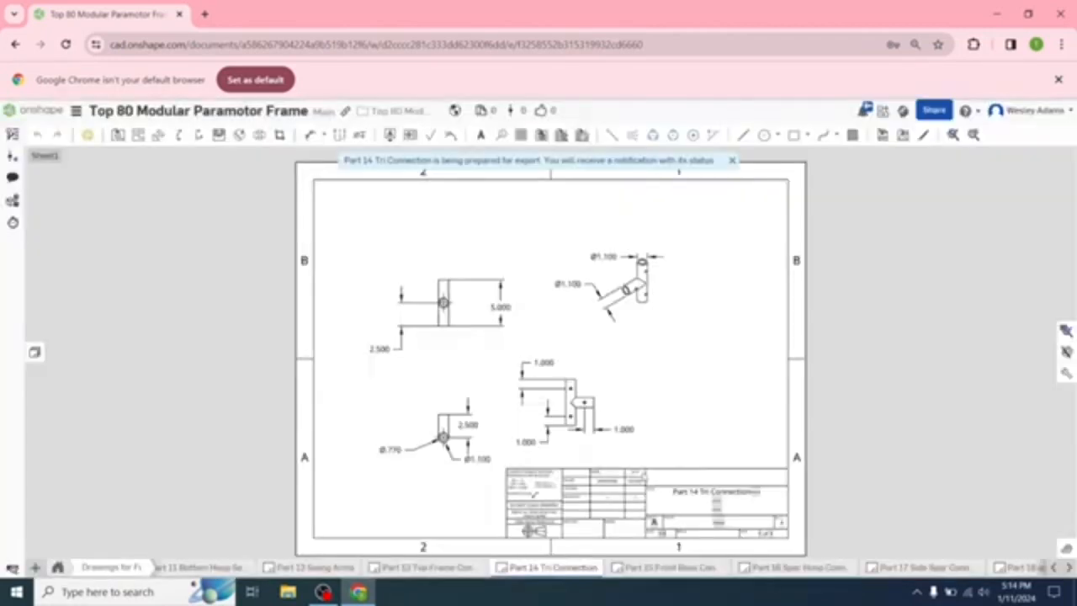